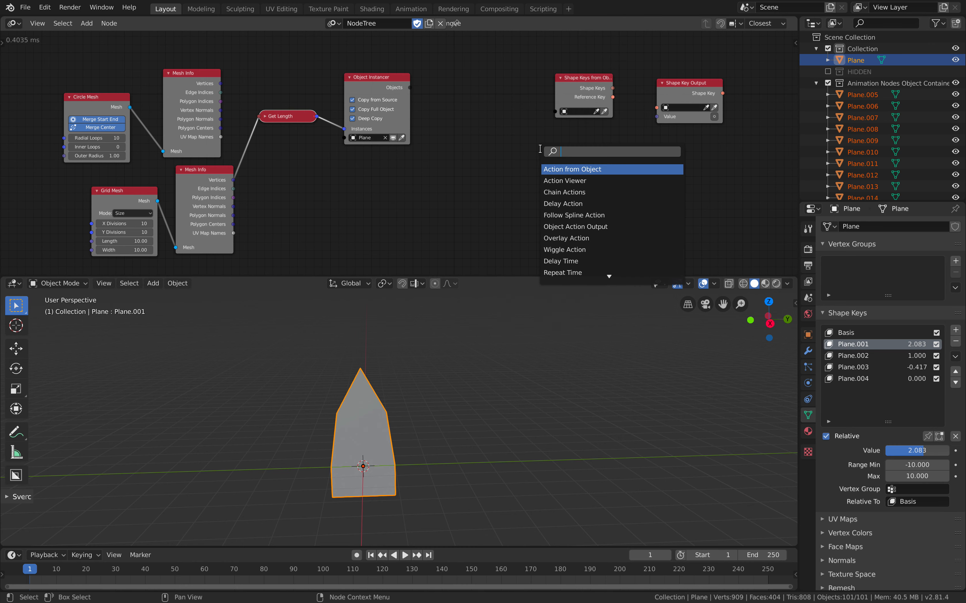
Add an Object Transforms Output node below the Shape Key Output node.
type("object t")
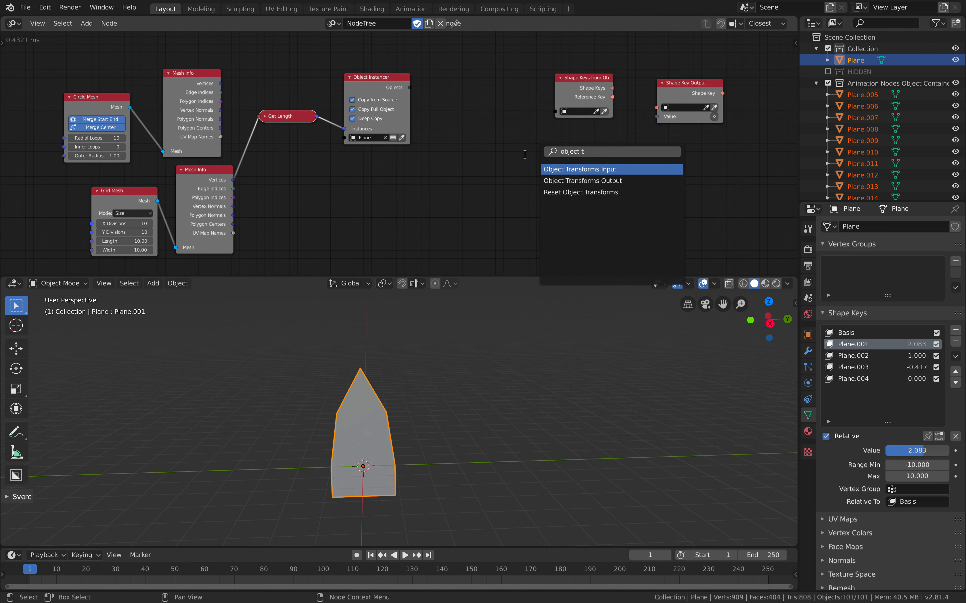
key("Down")
key("Return")
left_click(651, 157)
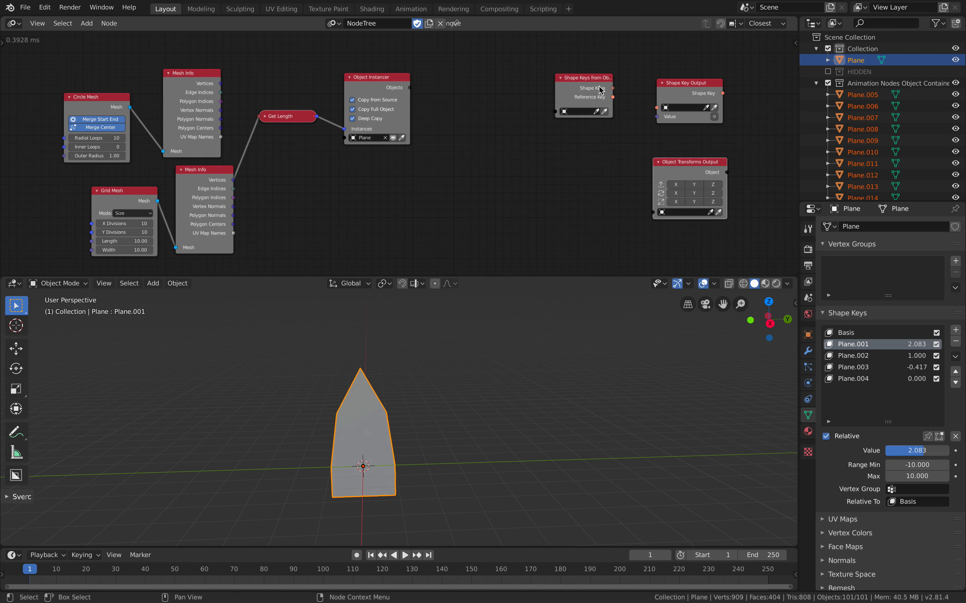
Reposition the Shape Keys from Object and Shape Key Output nodes so they sit side by side.
left_click_drag(592, 79, 555, 79)
mouse_move(695, 96)
left_mouse_down()
mouse_move(665, 100)
mouse_move(697, 100)
left_mouse_up()
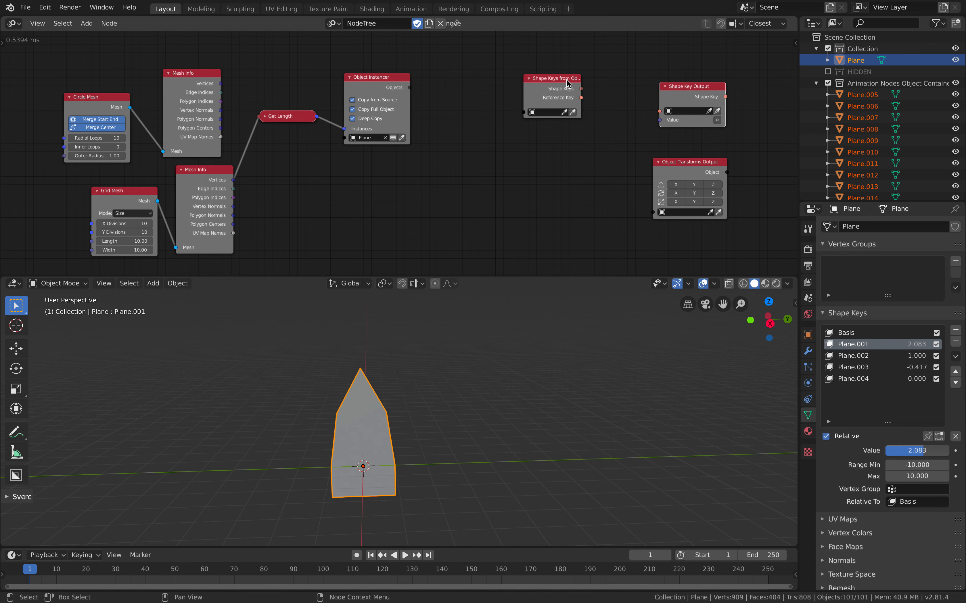
left_click_drag(564, 83, 611, 90)
middle_click_drag(571, 75, 440, 73)
scroll(638, 73, "up", 2)
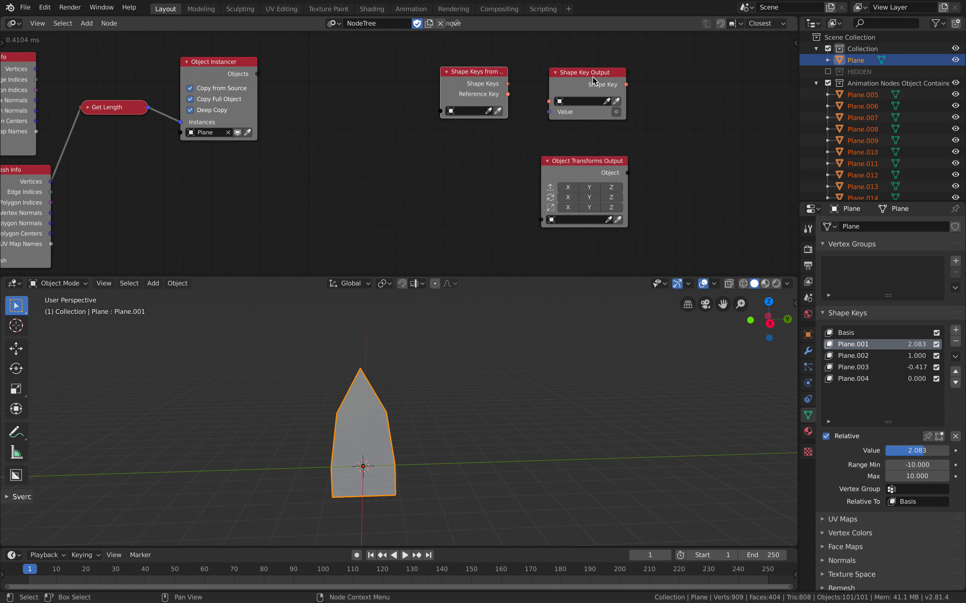
Move the Object Transforms Output node into the gap beside the Object Instancer.
left_click_drag(558, 148, 343, 102)
middle_click_drag(343, 101, 385, 147)
scroll(274, 123, "up", 2)
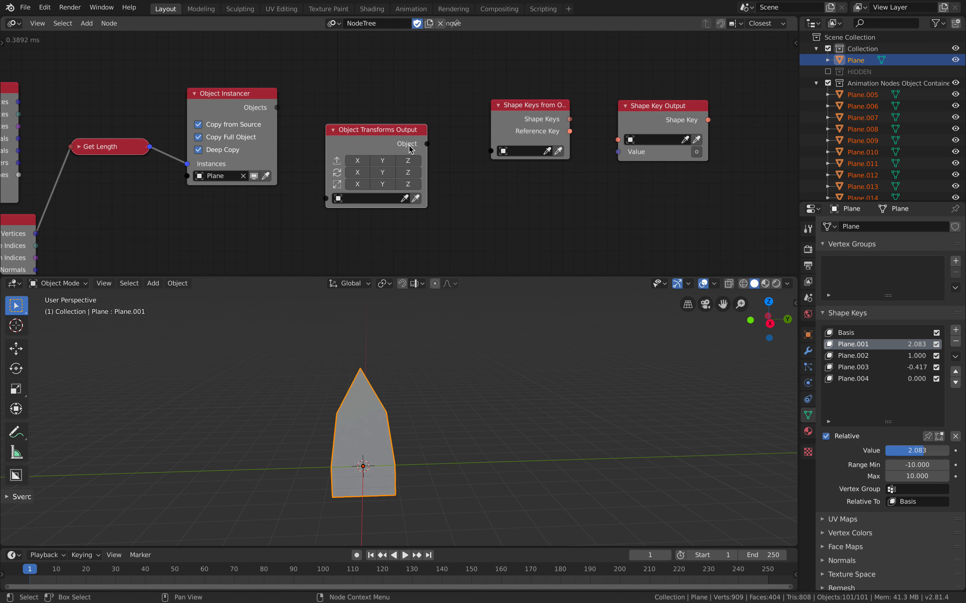
Connect the Object Instancer's objects to the Object Transforms Output node and enable its X, Y and Z location.
scroll(407, 143, "down", 1)
middle_click_drag(293, 113, 382, 83)
left_click_drag(381, 79, 406, 114)
left_click_drag(424, 166, 424, 164)
left_click(452, 128)
left_click(478, 129)
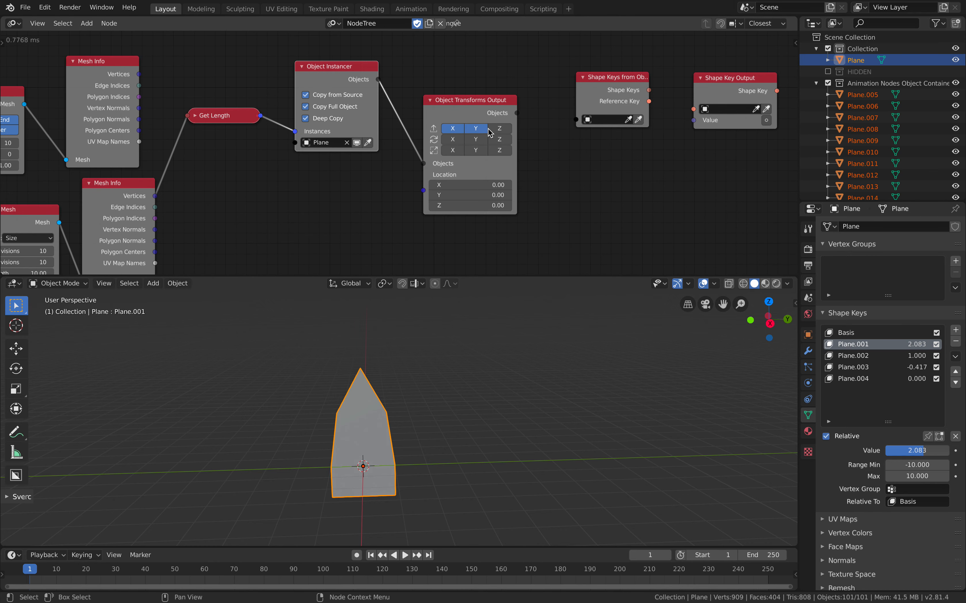
Connect the vertices of the grid's Mesh Info node to the Locations input of Object Transforms Output.
scroll(320, 156, "down", 1)
middle_click_drag(313, 157, 344, 114)
left_click_drag(220, 146, 450, 142)
mouse_move(383, 400)
middle_mouse_down()
mouse_move(340, 378)
mouse_move(390, 351)
mouse_move(377, 400)
middle_mouse_up()
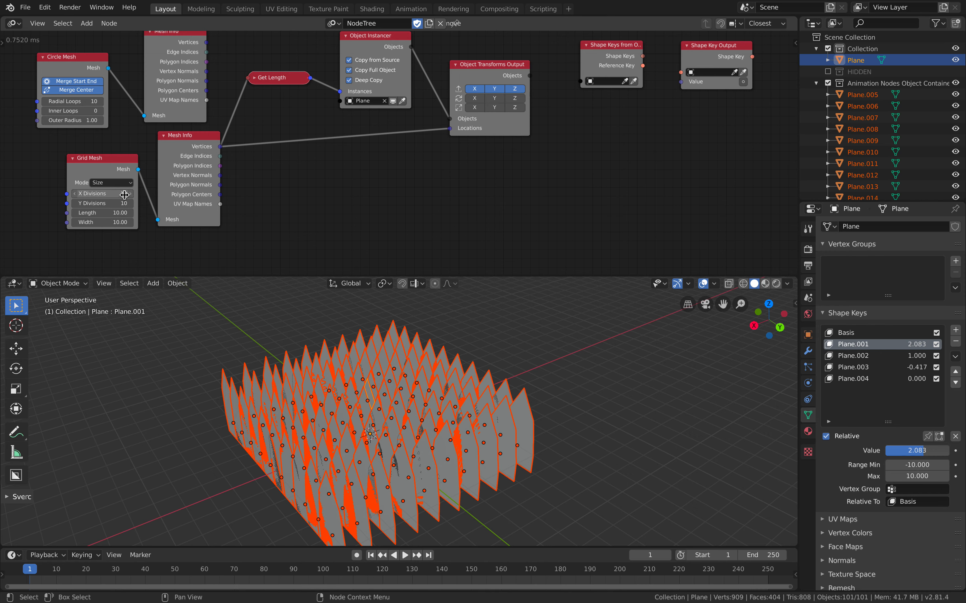
Try 2 Y divisions on the Grid Mesh node and restore the value to 10.
left_click_drag(102, 203, 76, 203)
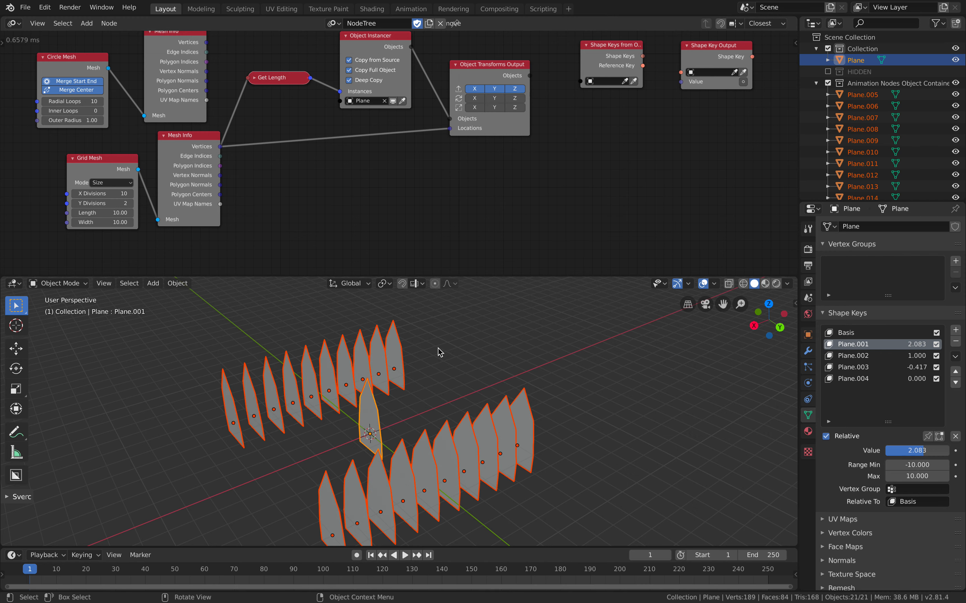
middle_click_drag(424, 356, 455, 349)
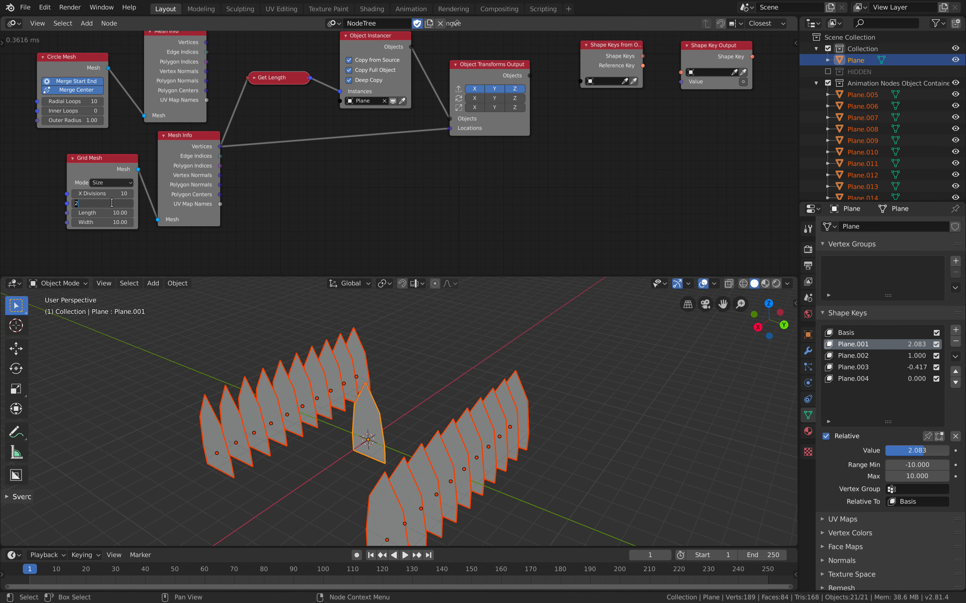
key("BackSpace")
type("10")
key("Return")
Enlarge the Grid Mesh to a length of 18.16 and a width of 17.38.
left_click_drag(121, 213, 142, 222)
scroll(456, 444, "down", 2)
middle_click_drag(456, 444, 486, 404)
Deselect the instances and hide the original Plane object at the grid's centre.
key("alt+a")
key("a")
scroll(465, 406, "up", 4)
key("alt+a")
left_click(367, 413)
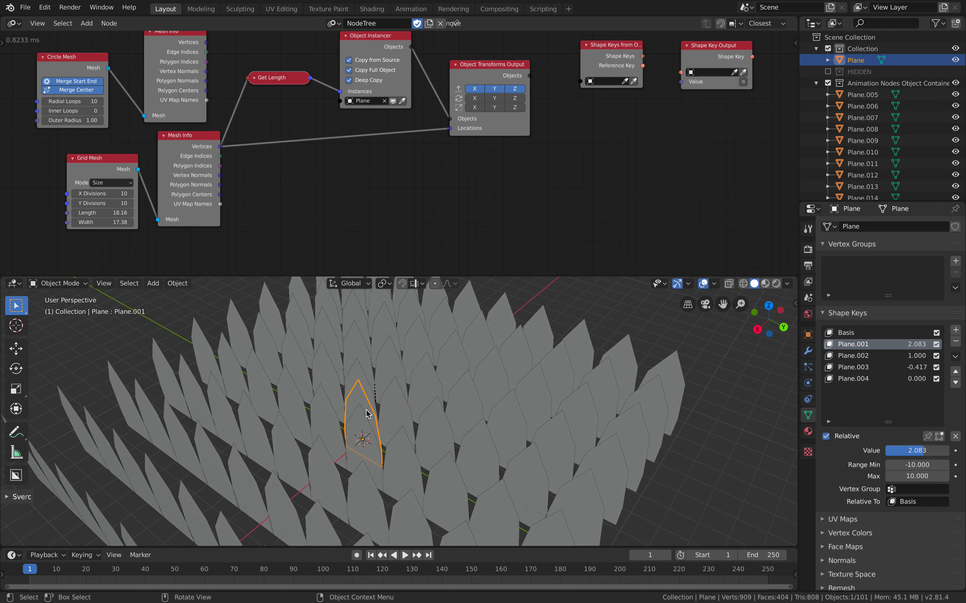
key("h")
Deselect all the instances in the viewport and save the file.
scroll(538, 459, "down", 3)
middle_click_drag(538, 459, 491, 414)
left_click(479, 397)
key("a")
key("alt+a")
middle_click_drag(586, 356, 549, 330)
key("ctrl+s")
Space out the Object Transforms Output, Shape Keys from Object and Shape Key Output nodes to make room between them.
middle_click_drag(551, 98, 417, 141)
left_click_drag(396, 119, 395, 107)
scroll(366, 157, "up", 3)
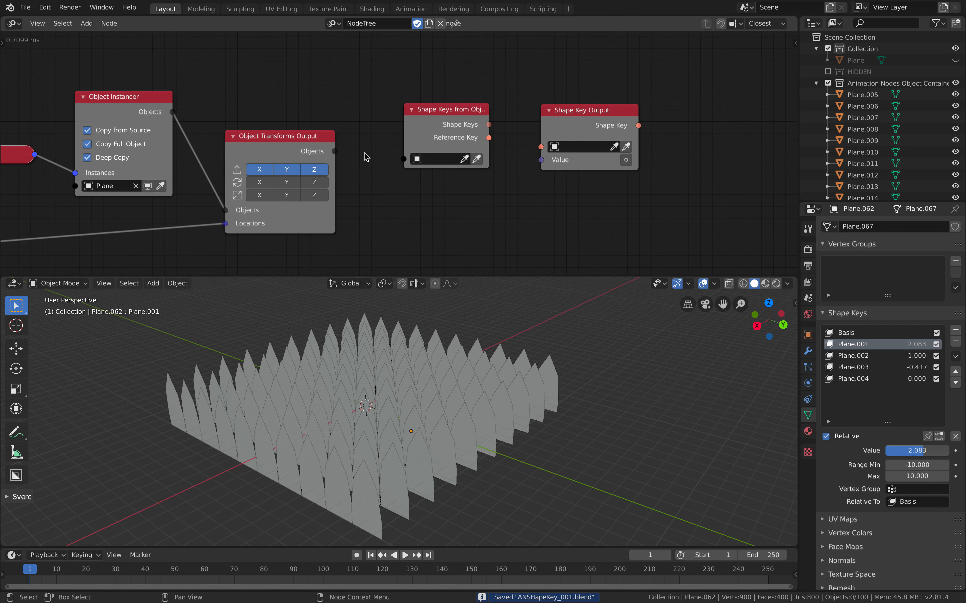
left_click_drag(335, 151, 405, 159)
left_click_drag(438, 123, 495, 104)
left_click_drag(611, 112, 686, 100)
left_click_drag(505, 100, 512, 99)
middle_click_drag(355, 134, 350, 133)
left_click_drag(296, 137, 295, 124)
middle_click_drag(350, 135, 284, 136)
left_click_drag(224, 127, 231, 150)
middle_click_drag(303, 159, 273, 139)
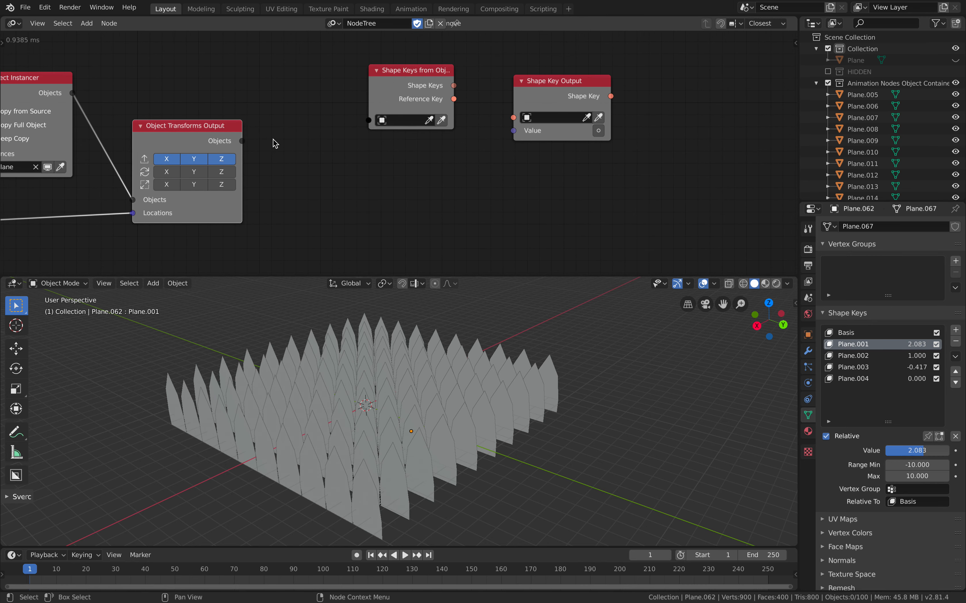
Create a loop subprogram over the Object Transforms Output's objects and place the shape key nodes beside its Loop Input.
key("w")
left_click(363, 138)
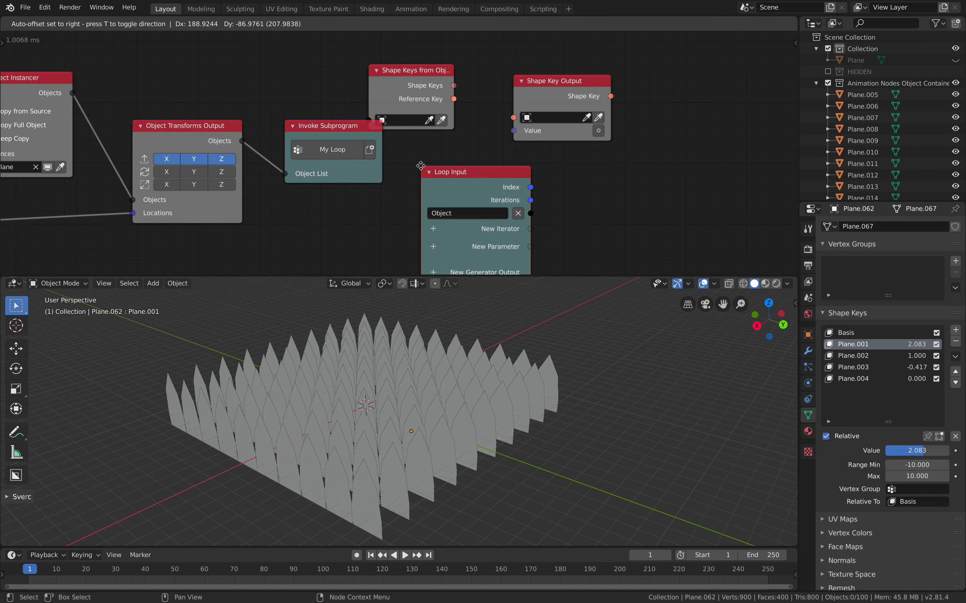
left_click_drag(530, 81, 720, 146)
left_click_drag(367, 62, 568, 155)
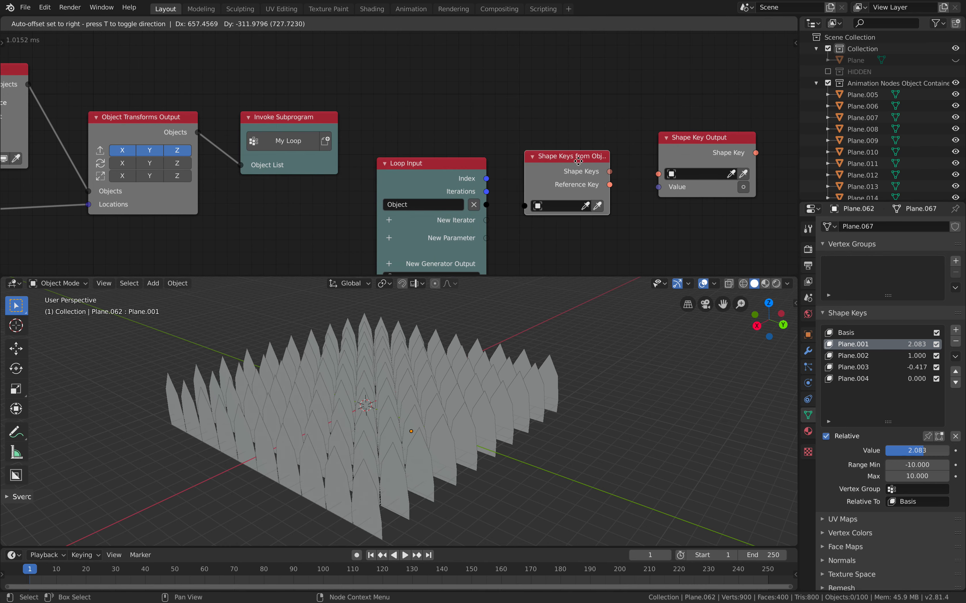
Connect the Loop Input's Object to the Shape Keys from Object node.
middle_click_drag(568, 156, 517, 106)
left_click_drag(438, 155, 475, 155)
middle_click_drag(513, 146, 434, 122)
left_click_drag(447, 126, 447, 155)
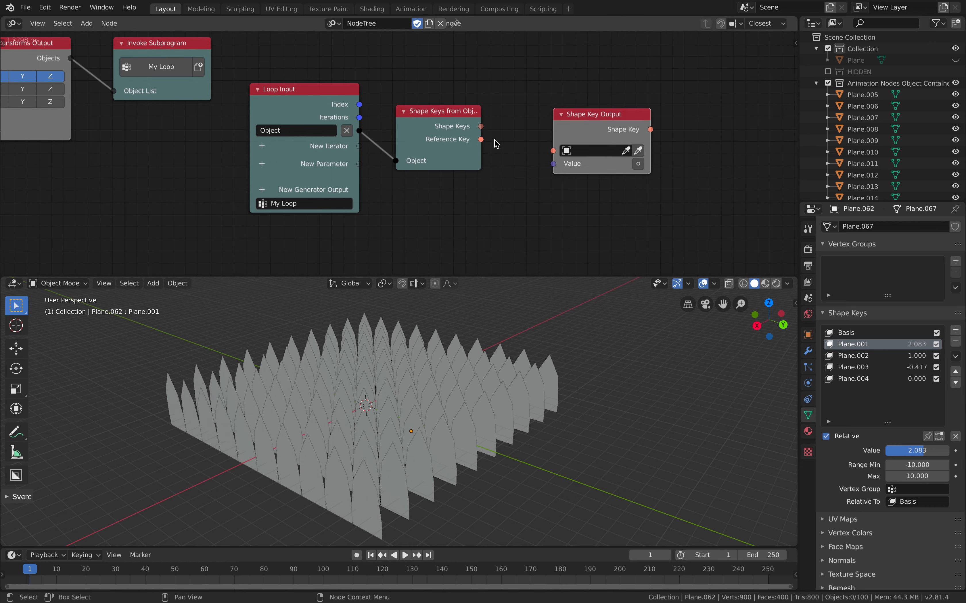
left_click_drag(491, 121, 507, 115)
middle_click_drag(498, 135, 433, 139)
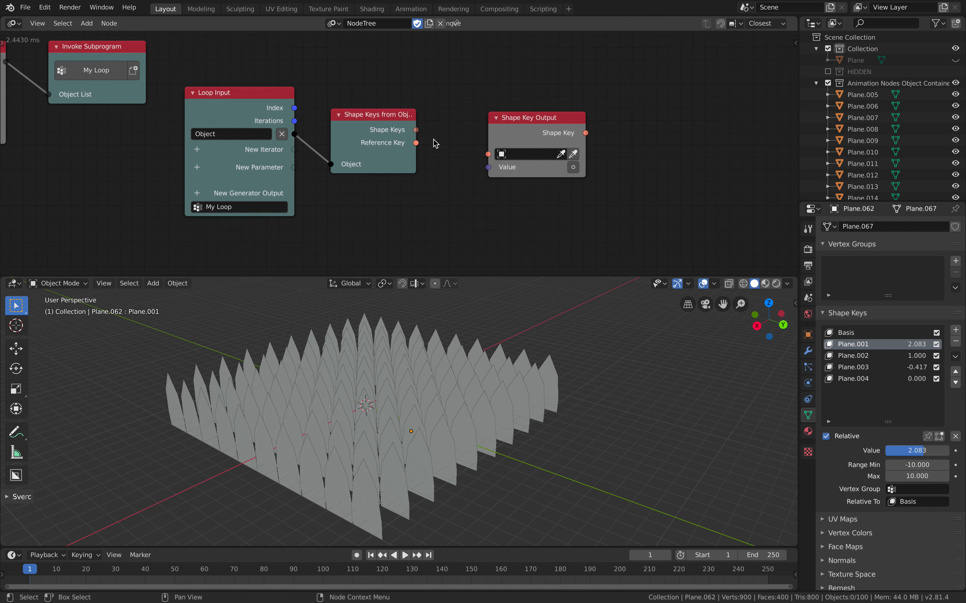
Spread the two shape key nodes apart and add a Get List Element node between them.
left_click_drag(518, 123, 558, 122)
left_click_drag(388, 117, 388, 171)
left_click_drag(568, 144, 593, 174)
scroll(435, 142, "up", 1)
key("ctrl+a")
type("get list")
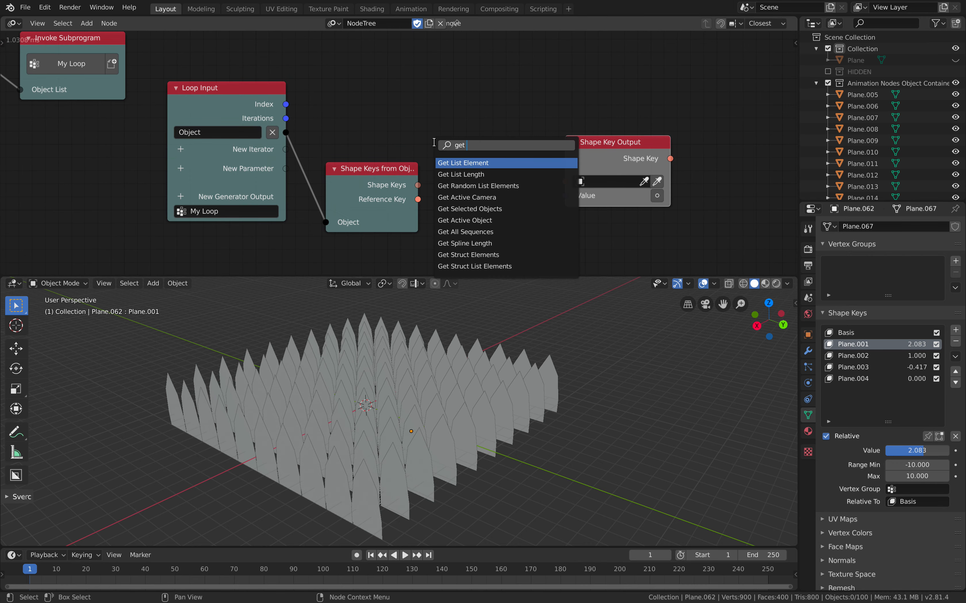
key("Return")
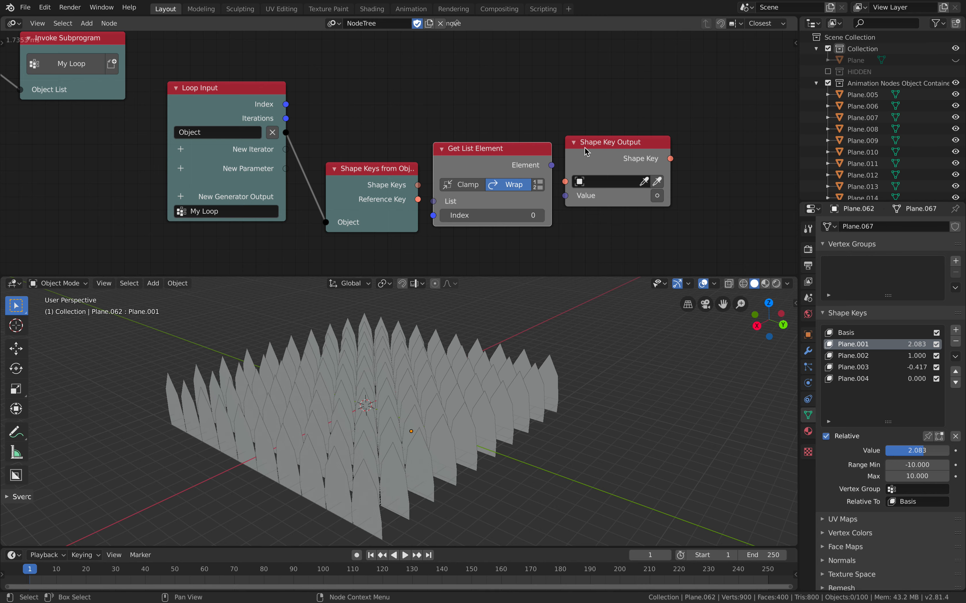
left_click(514, 123)
Connect Shape Keys and the loop Index to Get List Element, and its Element to the Shape Key Output.
left_click_drag(417, 185, 447, 173)
left_click_drag(286, 104, 447, 187)
middle_click_drag(623, 154, 539, 139)
left_click_drag(539, 139, 572, 129)
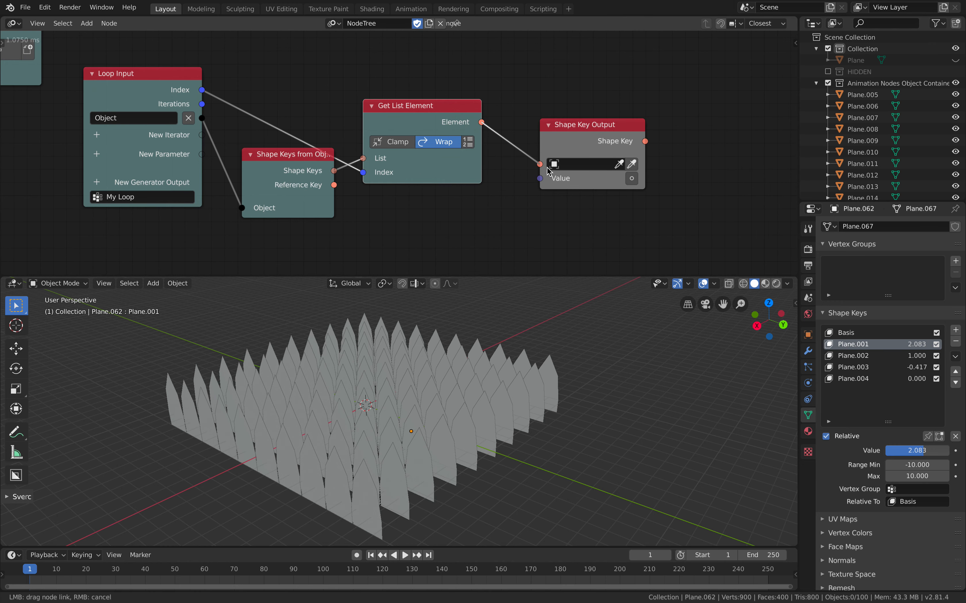
left_click_drag(532, 164, 534, 132)
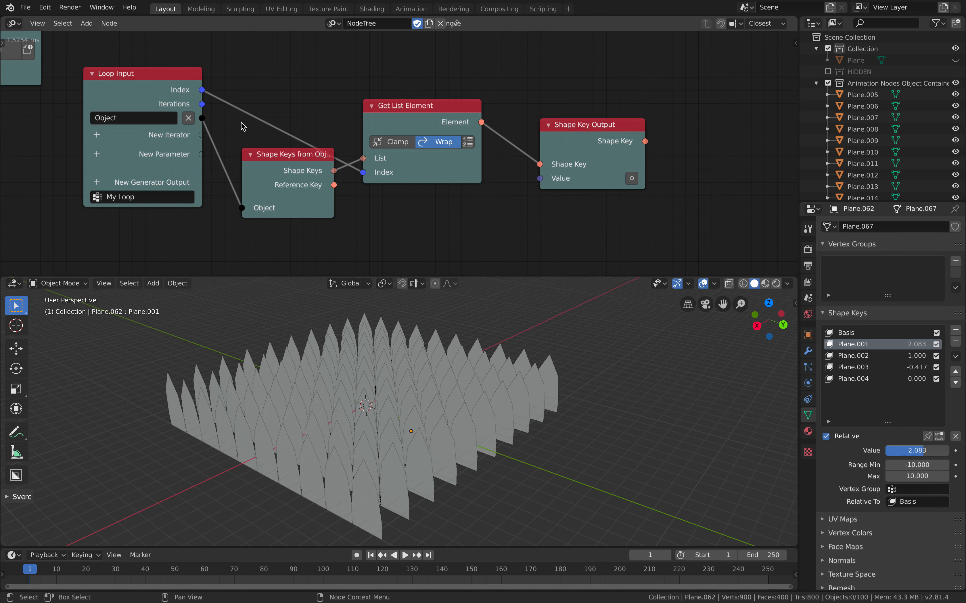
Enable the Value input on the Shape Key Output node.
left_click(631, 178)
middle_click_drag(493, 212, 506, 180)
key("ctrl+a")
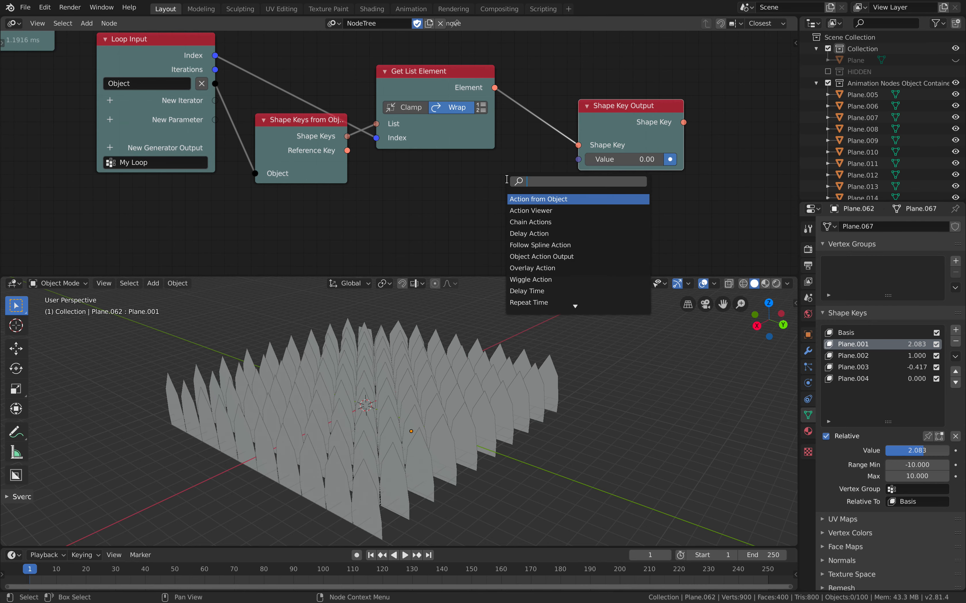
type("ran")
key("Escape")
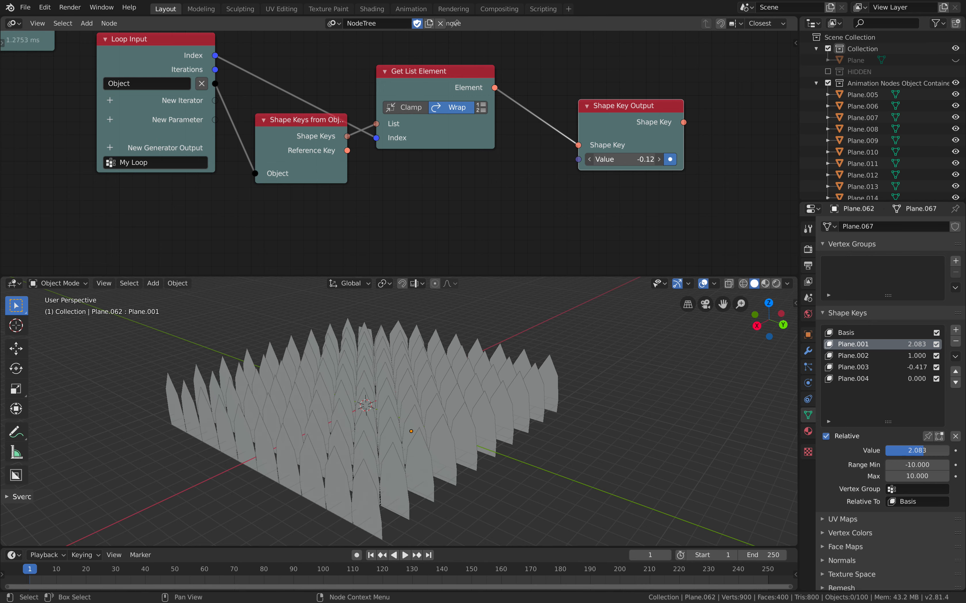
Try a value of 0.60 on the Shape Key Output node.
left_click_drag(623, 160, 588, 159)
Add a Random Number node below the Get List Element node.
middle_click_drag(534, 163, 568, 141)
key("ctrl+a")
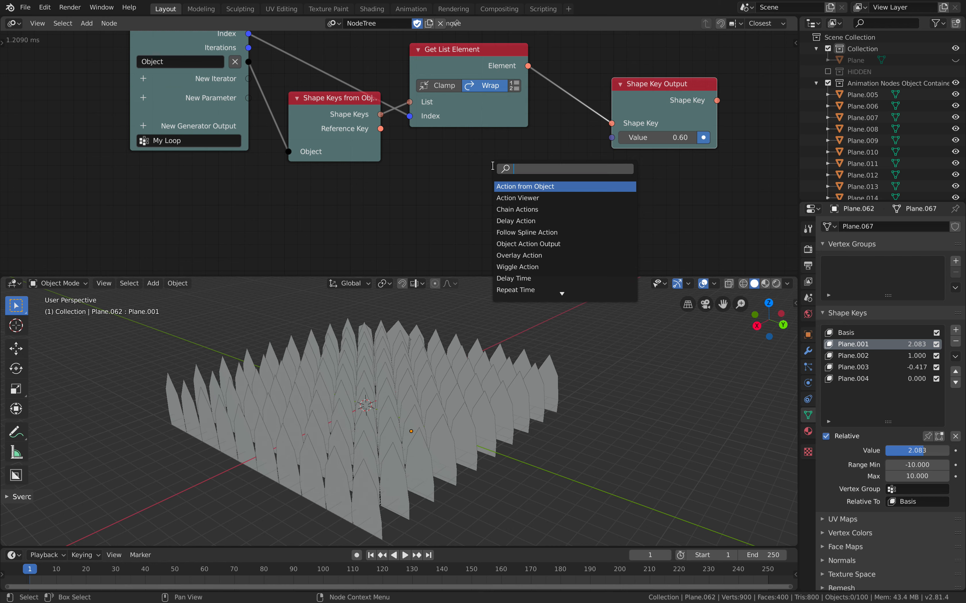
type("ran")
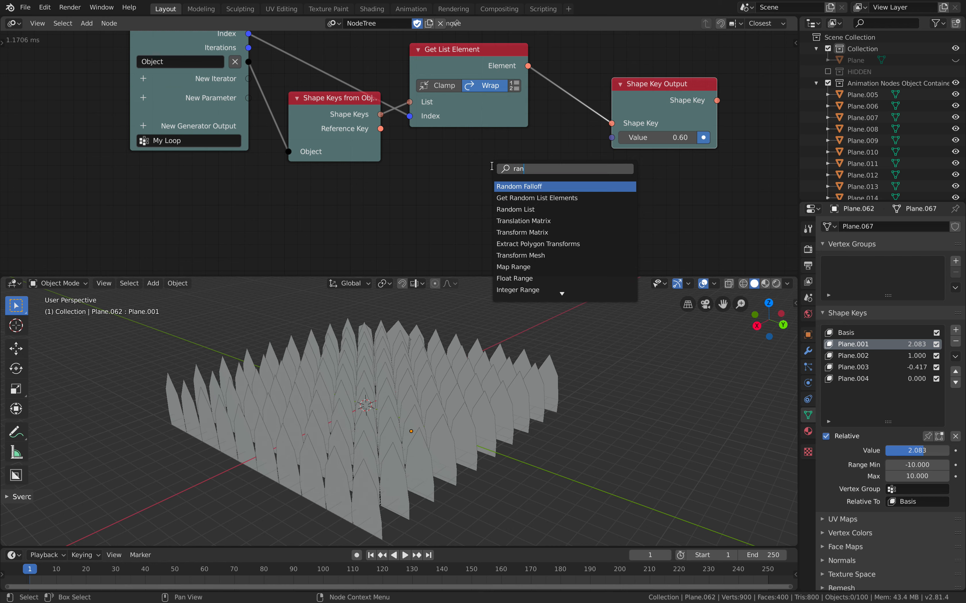
type("dom n")
key("Return")
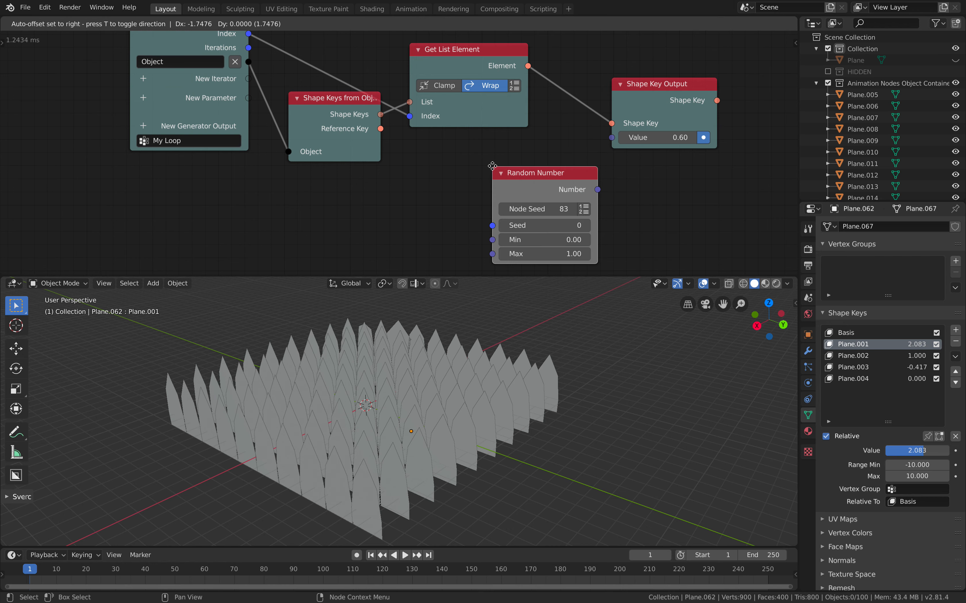
scroll(468, 175, "down", 1)
left_click(467, 175)
Connect the loop Index to the Random Number's Seed and switch the node to output a list of numbers.
left_click_drag(284, 65, 317, 92)
left_click_drag(461, 212, 470, 213)
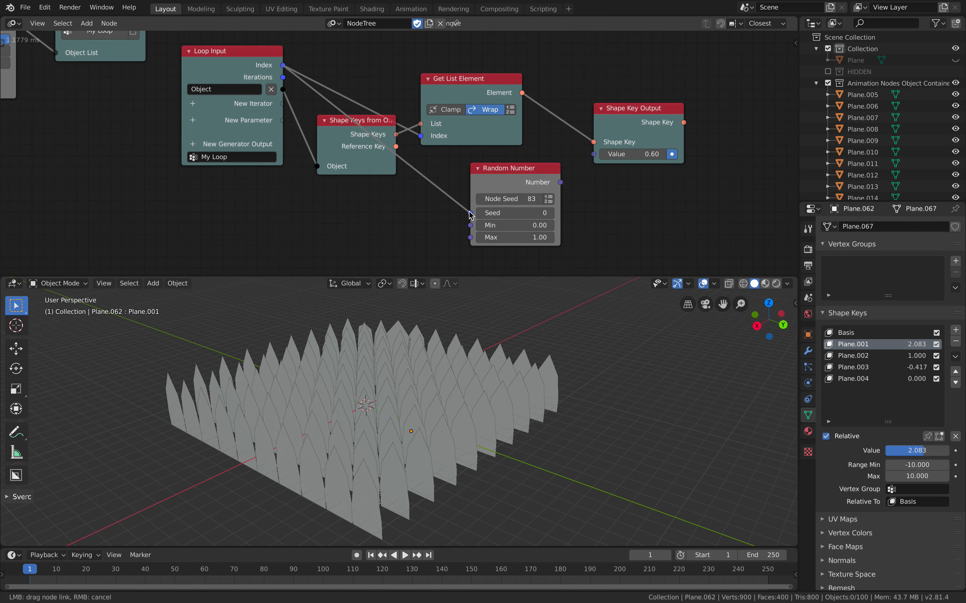
left_click(548, 199)
left_click_drag(560, 182, 587, 161)
left_click_drag(488, 176, 448, 185)
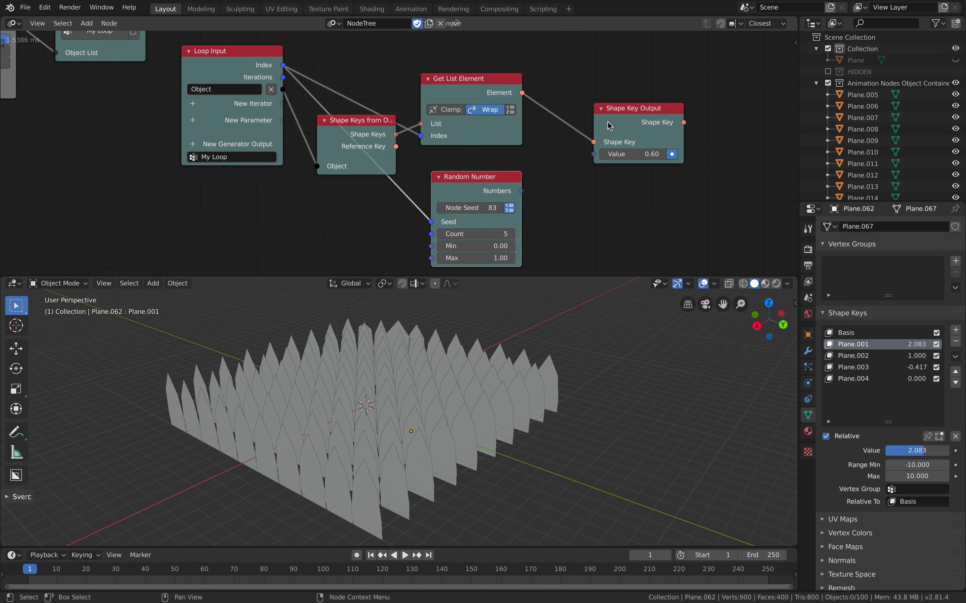
Duplicate Get List Element beside the Random Number node and connect the random Numbers and loop Index to the copy.
left_click_drag(607, 123, 665, 118)
left_click_drag(479, 92, 513, 85)
left_click(491, 77)
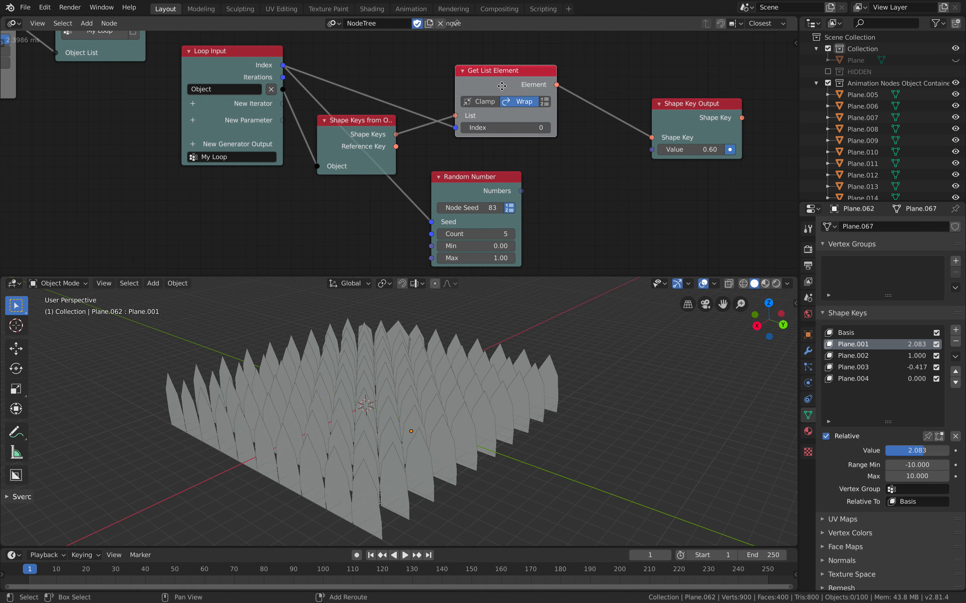
key("shift+d")
left_click(552, 187)
left_click_drag(521, 191, 283, 65)
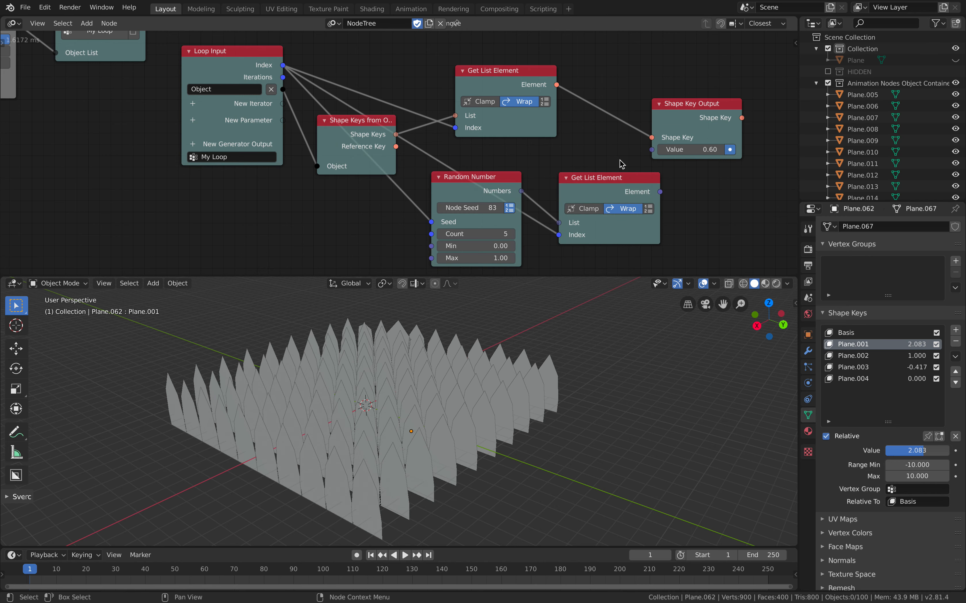
Connect the duplicated Get List Element's output to the Value of the Shape Key Output node.
middle_click_drag(619, 159, 522, 141)
left_click_drag(593, 102, 651, 92)
left_click_drag(563, 174, 613, 121)
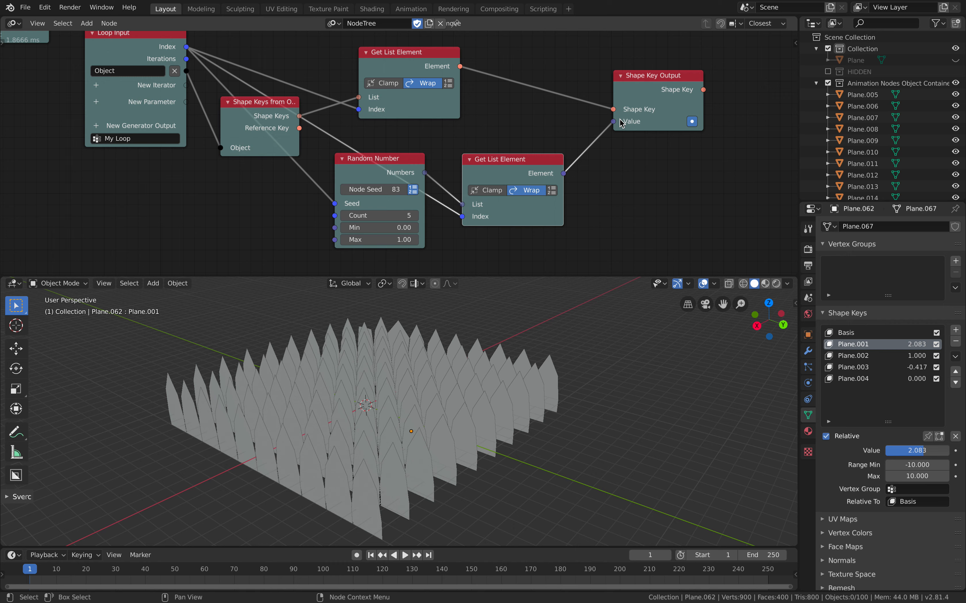
Try a node seed of 255 on the Random Number node while viewing the instances up close.
middle_click_drag(509, 323, 518, 344)
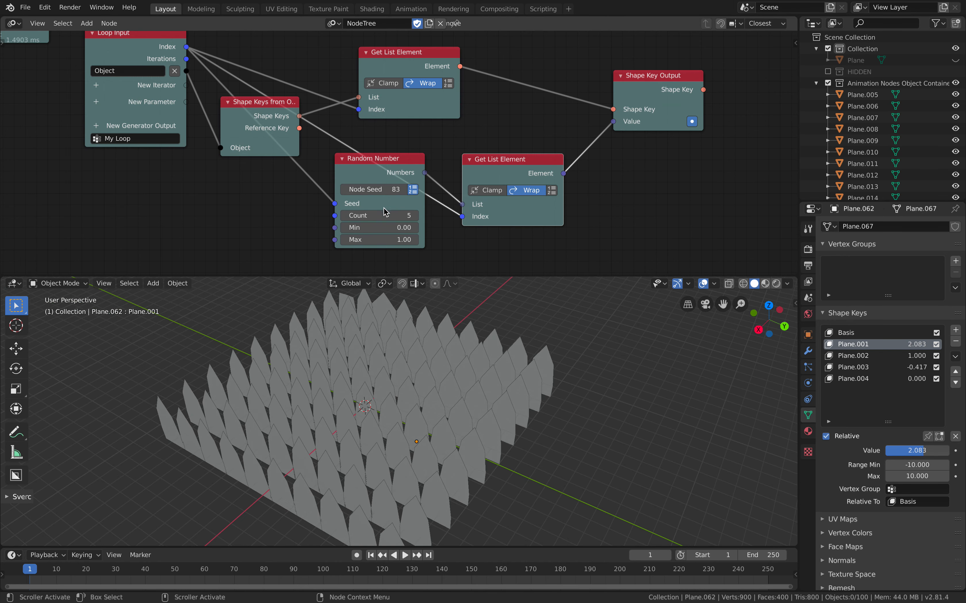
middle_click_drag(418, 321, 424, 420)
scroll(434, 393, "up", 3)
scroll(424, 420, "up", 3)
left_click_drag(370, 194, 406, 194)
Select individual plane instances in the back row to check their shape key values.
left_click(418, 369)
mouse_move(418, 368)
middle_mouse_down()
mouse_move(446, 373)
mouse_move(437, 371)
middle_mouse_up()
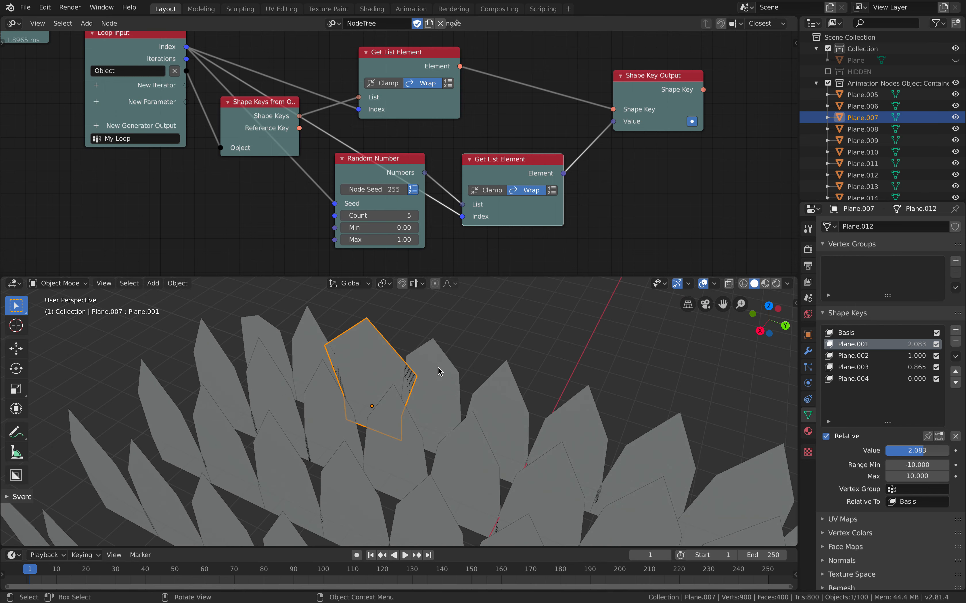
left_click(437, 371)
Set the Random Number node's minimum to -5 and maximum to 5.
left_click(389, 228)
type("-5")
key("Tab")
type("5")
key("Return")
Set the Random Number's node seed to 317 and save the file.
left_click_drag(377, 190, 401, 190)
scroll(286, 191, "down", 6)
middle_click_drag(285, 191, 328, 199)
key("ctrl+s")
Move the Object Transforms Output node slightly lower in the node layout.
scroll(420, 438, "down", 2)
scroll(274, 159, "down", 1)
middle_click_drag(260, 153, 400, 201)
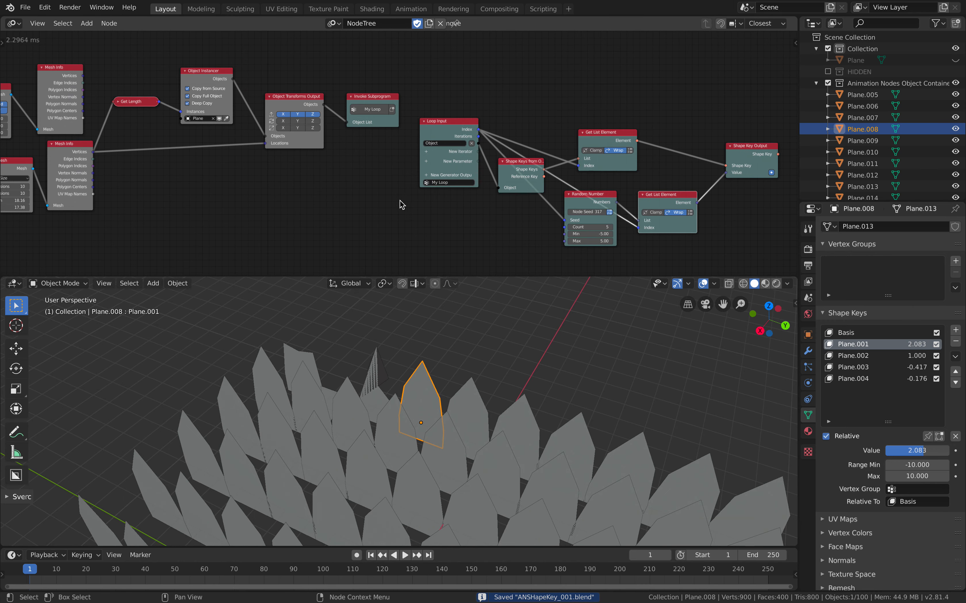
scroll(341, 138, "up", 4)
middle_click_drag(341, 137, 383, 162)
left_click_drag(306, 99, 305, 112)
middle_click_drag(305, 112, 560, 142)
scroll(459, 145, "up", 1)
middle_click_drag(408, 204, 420, 185)
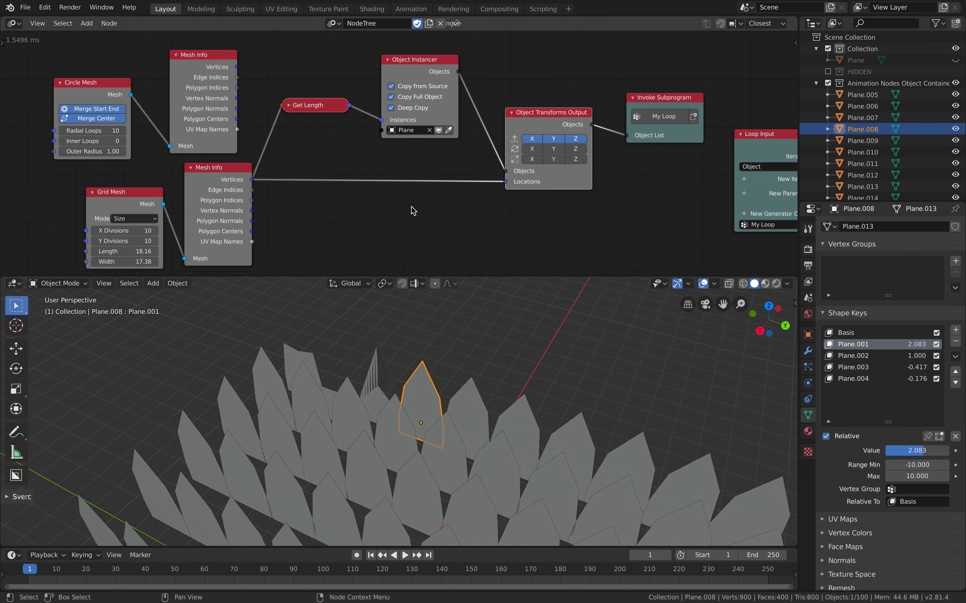
Line up the Grid Mesh node and its Mesh Info node beneath the Circle Mesh pair.
scroll(272, 178, "down", 1)
middle_click_drag(272, 179, 281, 161)
left_click_drag(155, 178, 123, 182)
left_click_drag(240, 153, 226, 163)
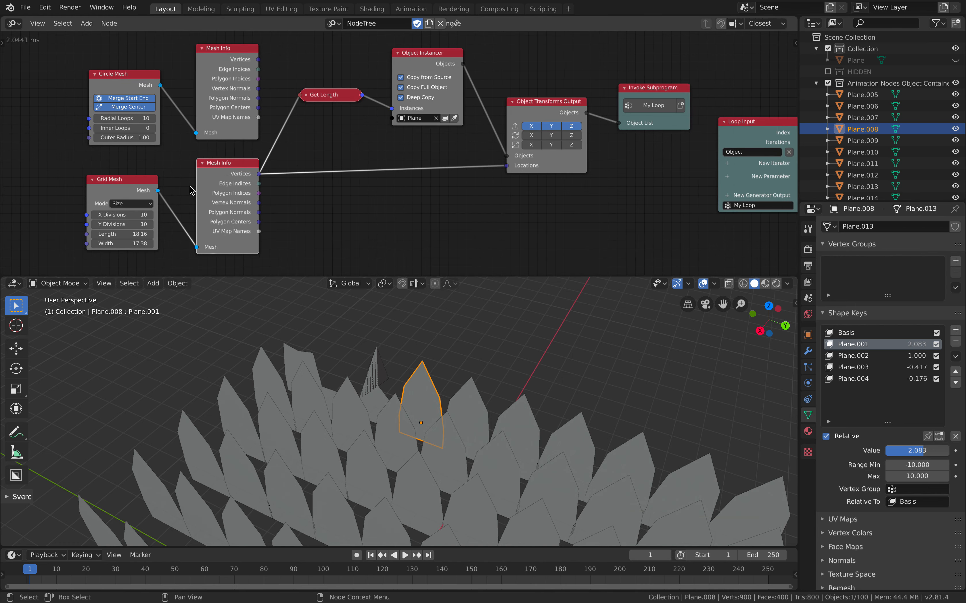
Set the Random Number node's count to 5.
middle_click_drag(444, 459, 389, 459)
middle_click_drag(542, 233, 313, 221)
middle_click_drag(495, 230, 256, 182)
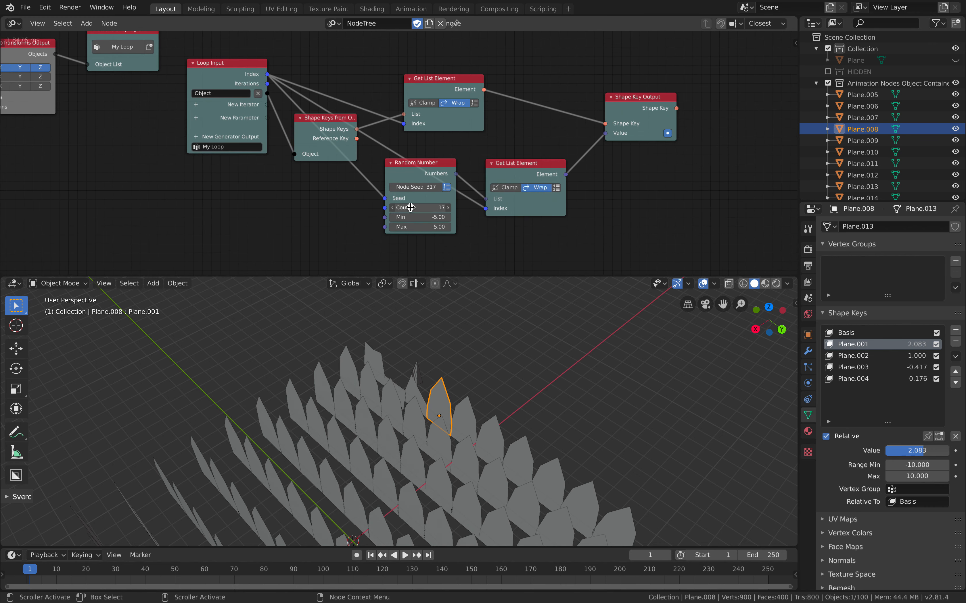
key("Return")
middle_click_drag(436, 147, 434, 145)
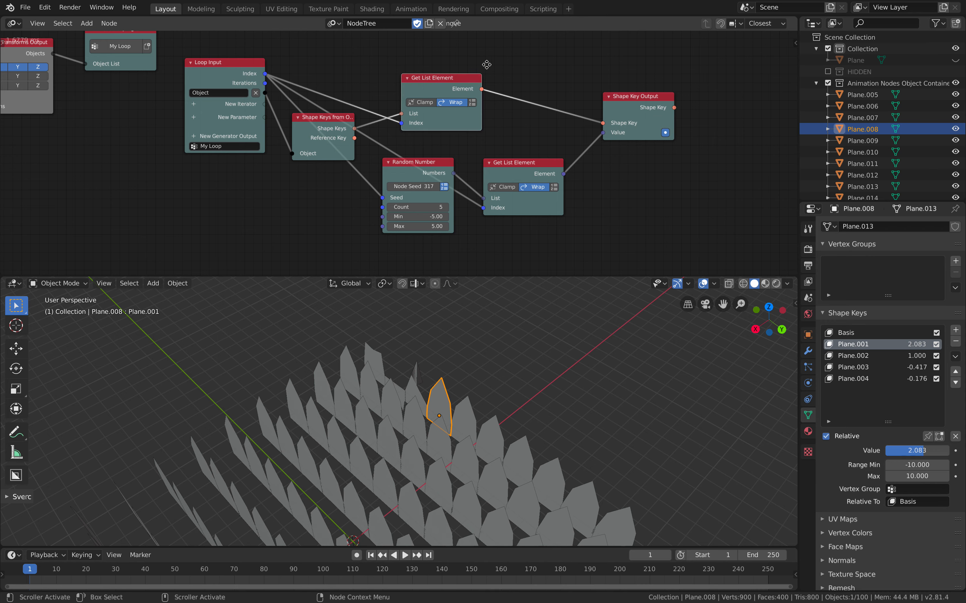
Spread the Shape Keys from Object, upper Get List Element and Shape Key Output nodes further away from Loop Input.
left_click_drag(486, 64, 490, 62)
left_click_drag(340, 130, 403, 114)
middle_click_drag(406, 121, 308, 117)
left_click_drag(526, 104, 590, 101)
left_click_drag(439, 159, 454, 161)
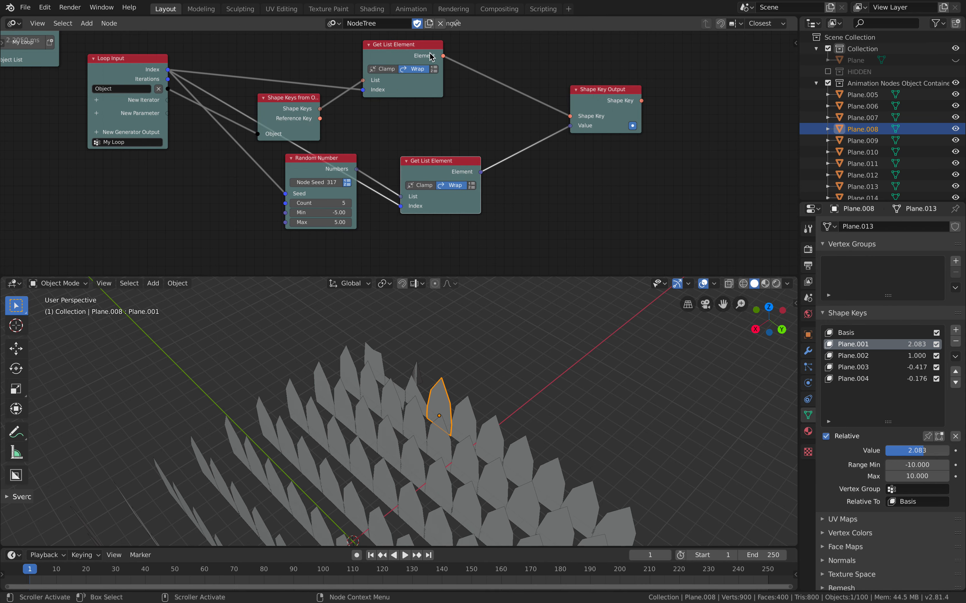
left_click_drag(431, 57, 465, 63)
middle_click_drag(433, 119, 502, 117)
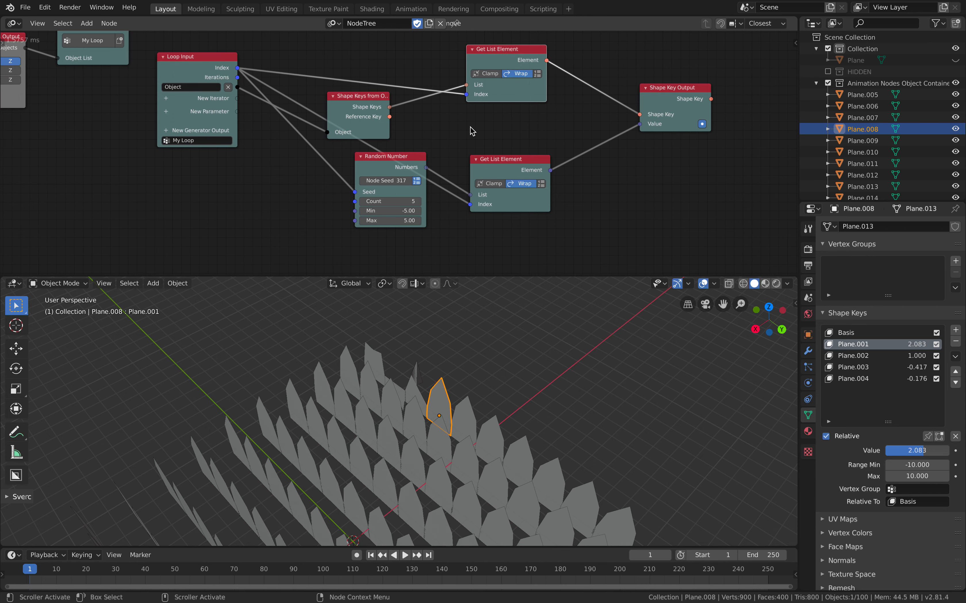
Move Random Number and its Get List Element node lower, and shift the upper Get List Element and Shape Key Output nodes outward.
left_click_drag(401, 168, 391, 194)
left_click_drag(513, 167, 536, 177)
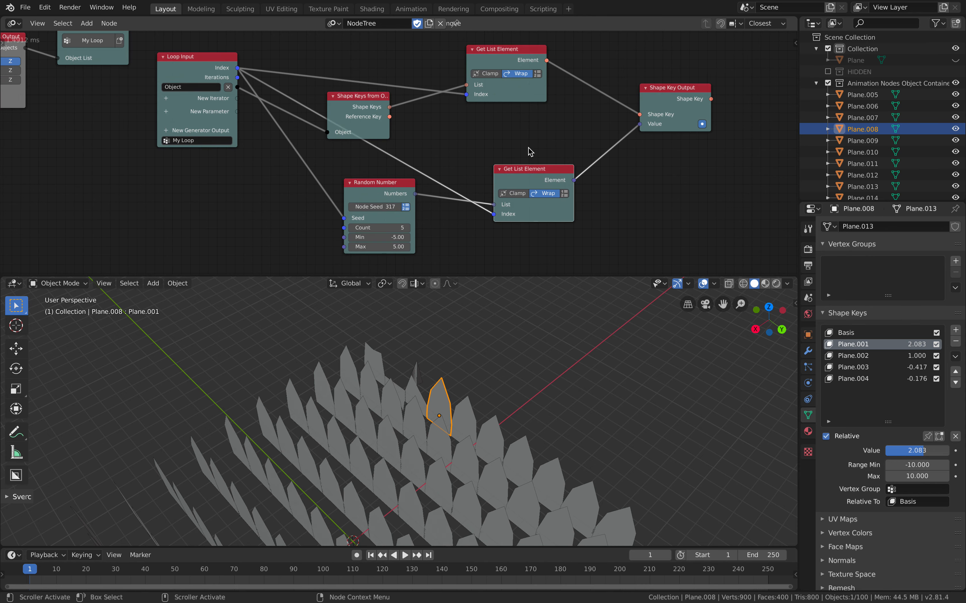
left_click(549, 74)
left_click_drag(548, 74, 585, 88)
left_click_drag(678, 88, 690, 98)
middle_click_drag(429, 134, 460, 147)
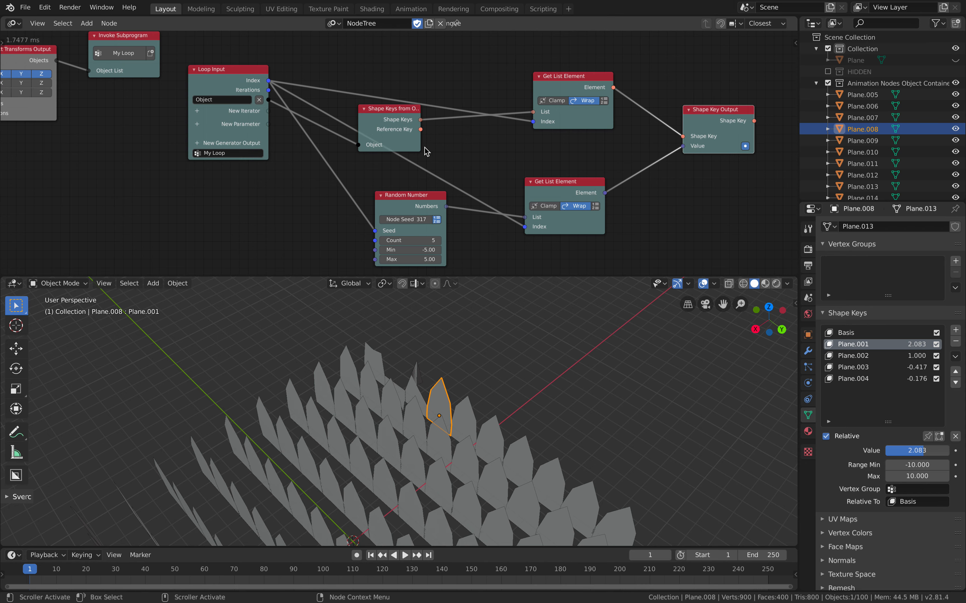
left_click_drag(235, 80, 254, 97)
Add a Loop Viewer node above Shape Keys from Object and connect Loop Input's Iterations to its Data input.
middle_click_drag(243, 111, 283, 130)
scroll(282, 130, "up", 1)
middle_click_drag(313, 97, 316, 134)
key("shift+a")
left_click(352, 103)
type("loop")
key("Down")
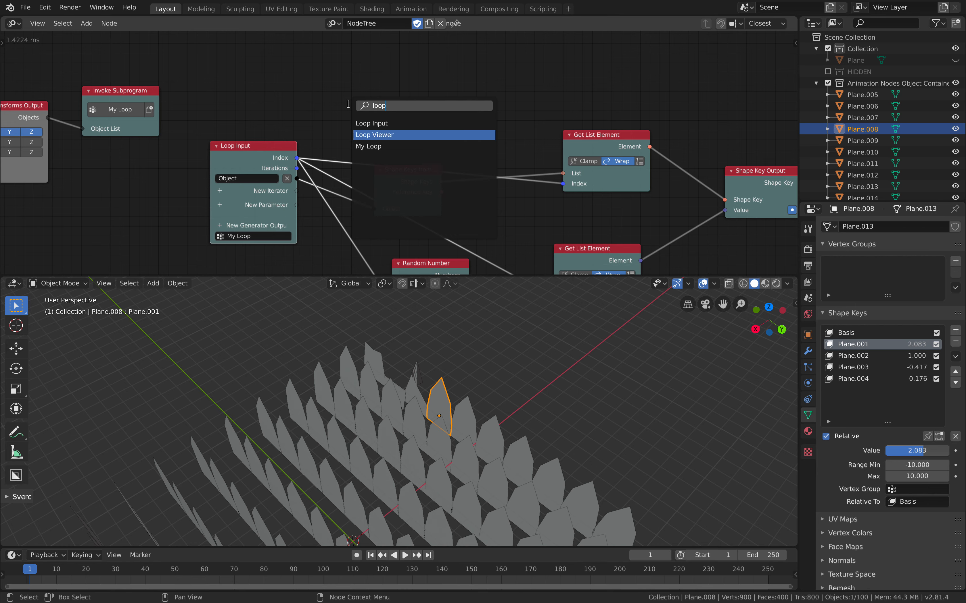
key("Return")
left_click(362, 102)
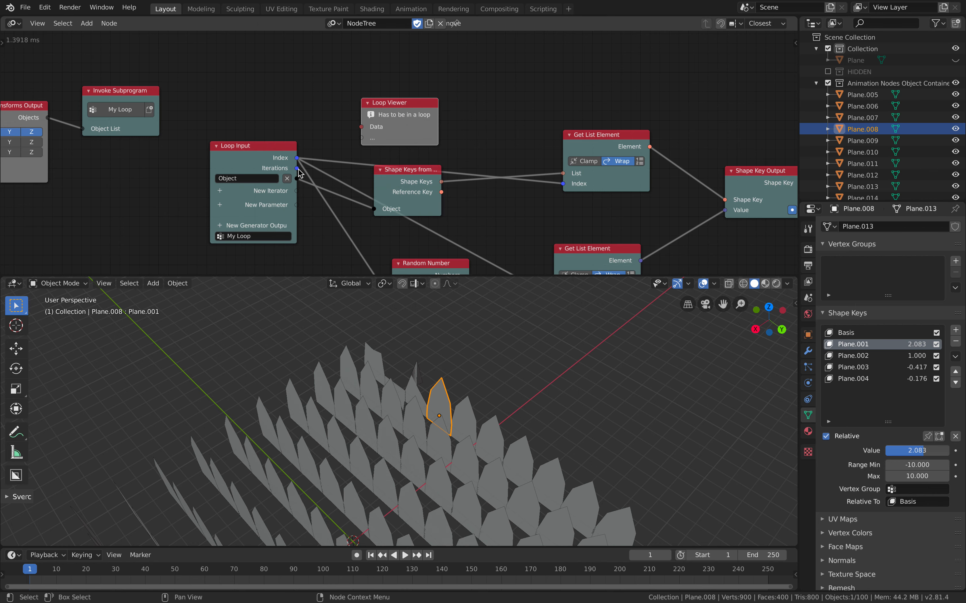
left_click_drag(307, 163, 361, 126)
middle_click_drag(436, 126, 405, 128)
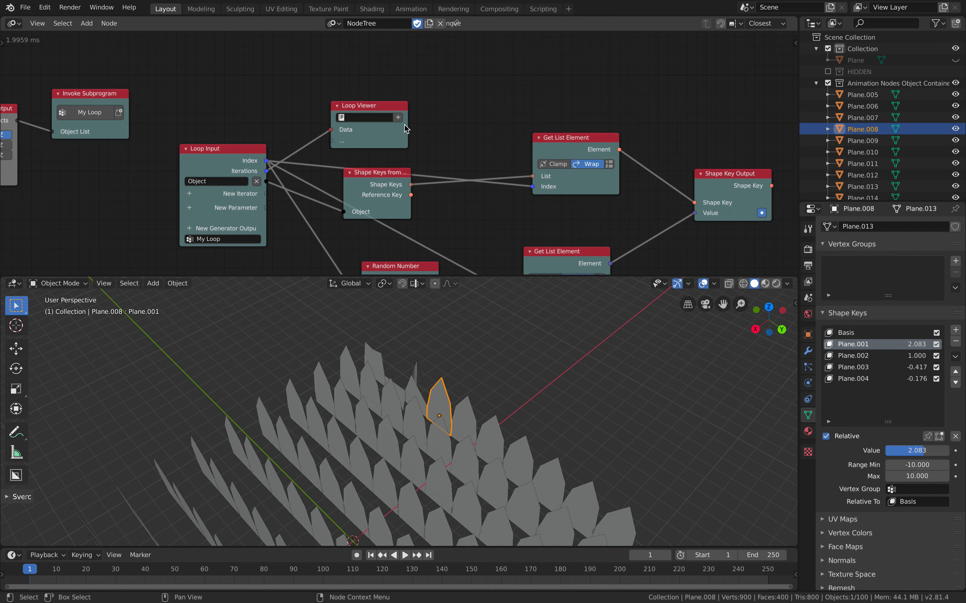
Split off a Text Editor beside the node tree and display the Loop Viewer text in it.
left_click_drag(794, 37, 534, 36)
left_click(552, 24)
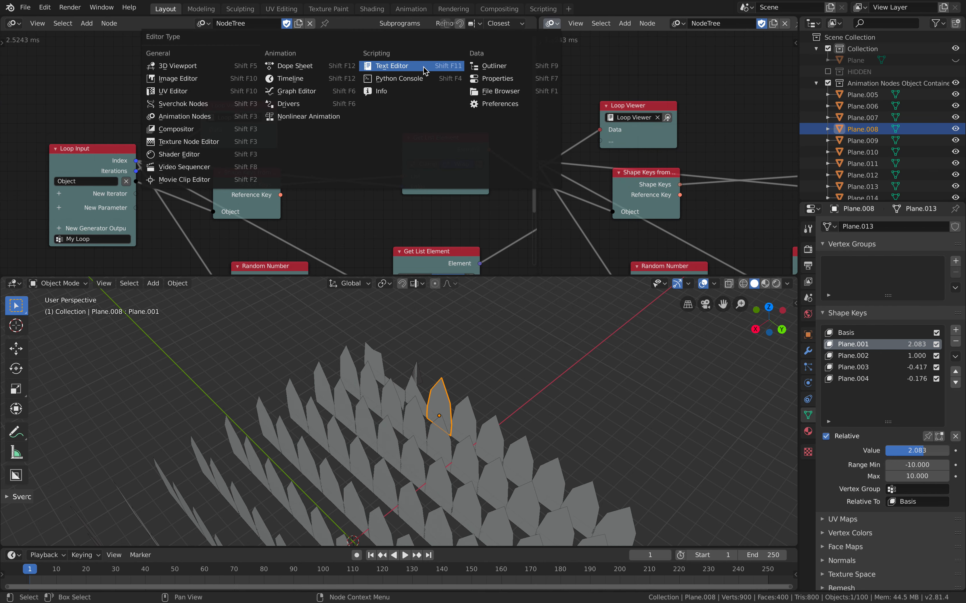
left_click(389, 66)
left_click(667, 24)
left_click(684, 36)
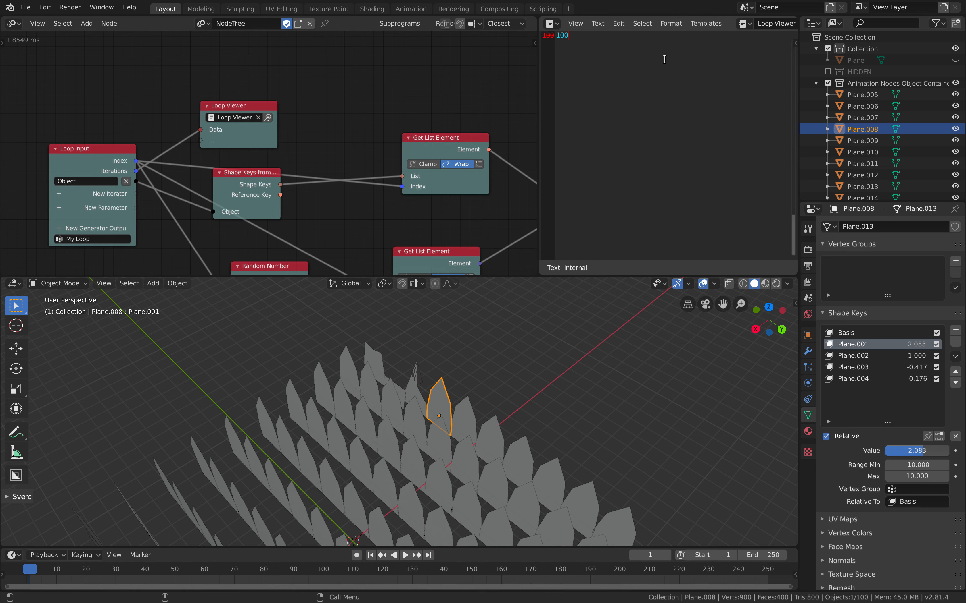
left_click_drag(792, 180, 750, 217)
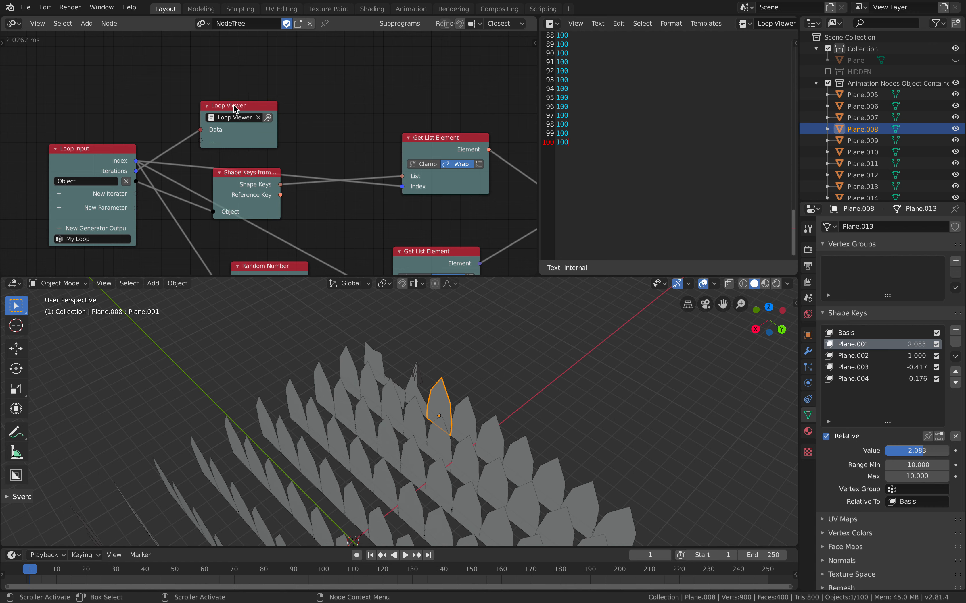
Connect Loop Input's Index to the Loop Viewer's Data input instead of Iterations and look through the listed values.
scroll(185, 136, "up", 1)
left_click_drag(145, 146, 154, 143)
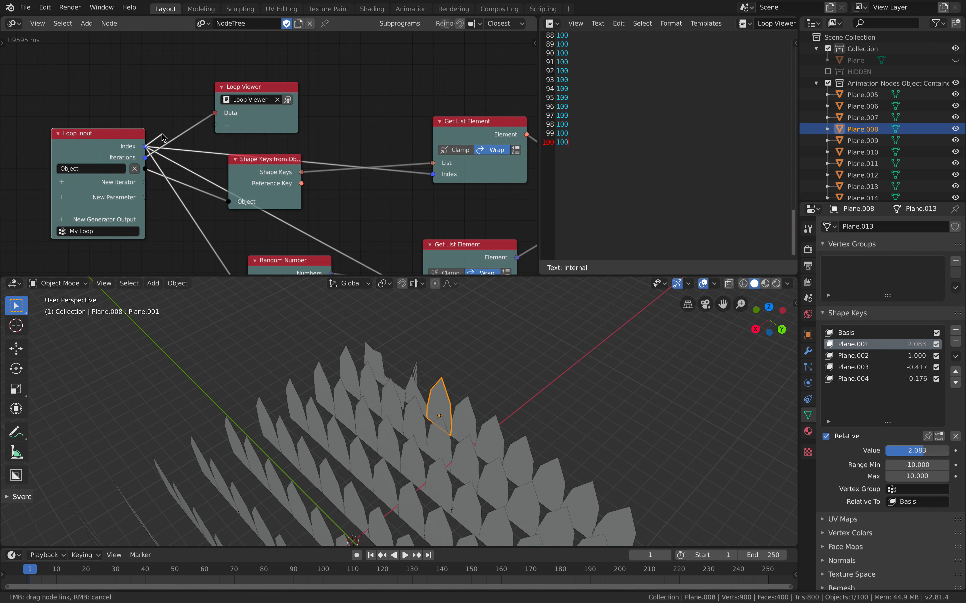
left_click_drag(218, 118, 215, 113)
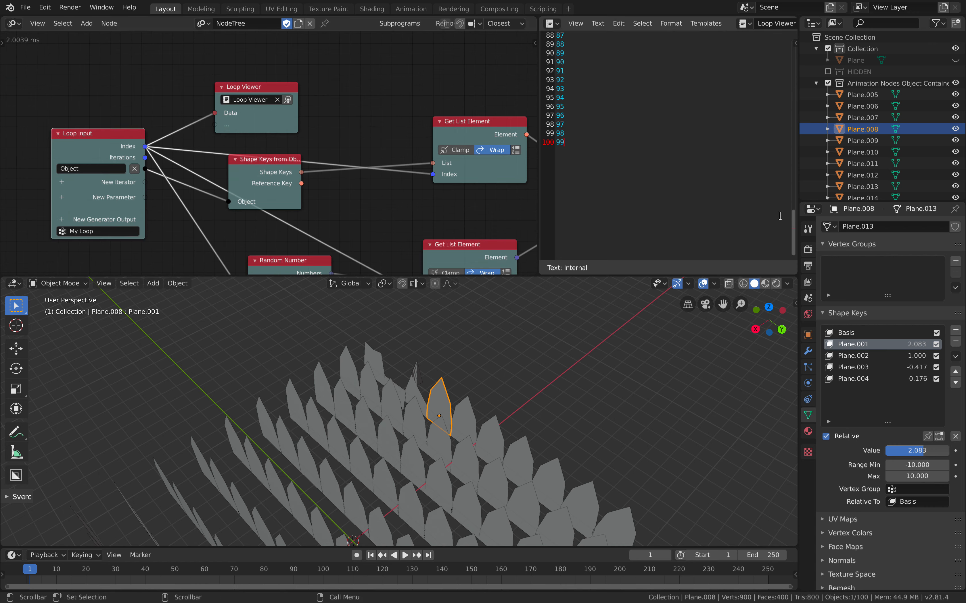
left_click_drag(793, 228, 802, 18)
left_click(354, 112)
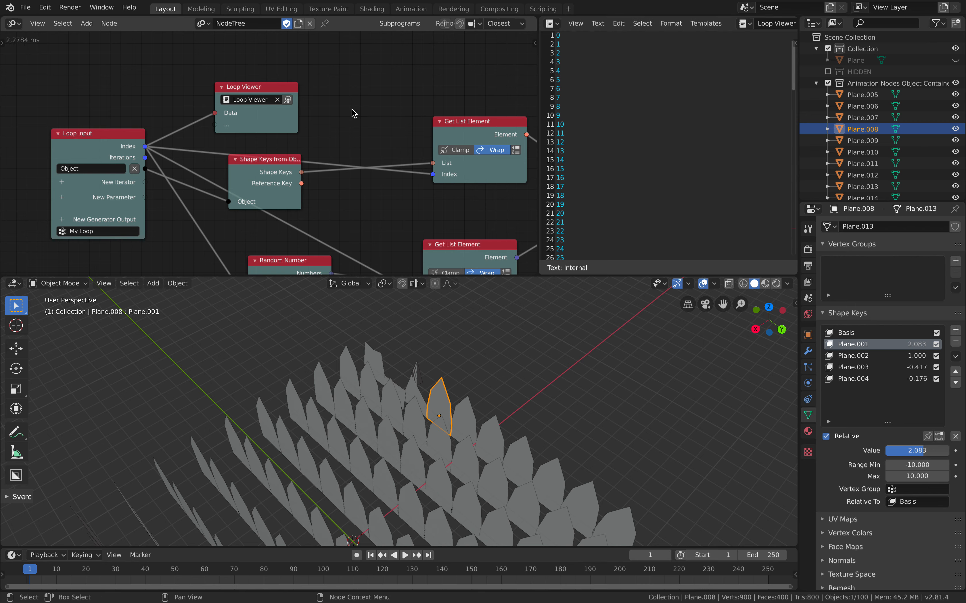
Move the Shape Keys from Object node up beside the Loop Viewer and shift the upper Get List Element node right.
middle_click_drag(353, 112, 297, 75)
left_click_drag(228, 129, 319, 67)
left_click_drag(393, 87, 420, 95)
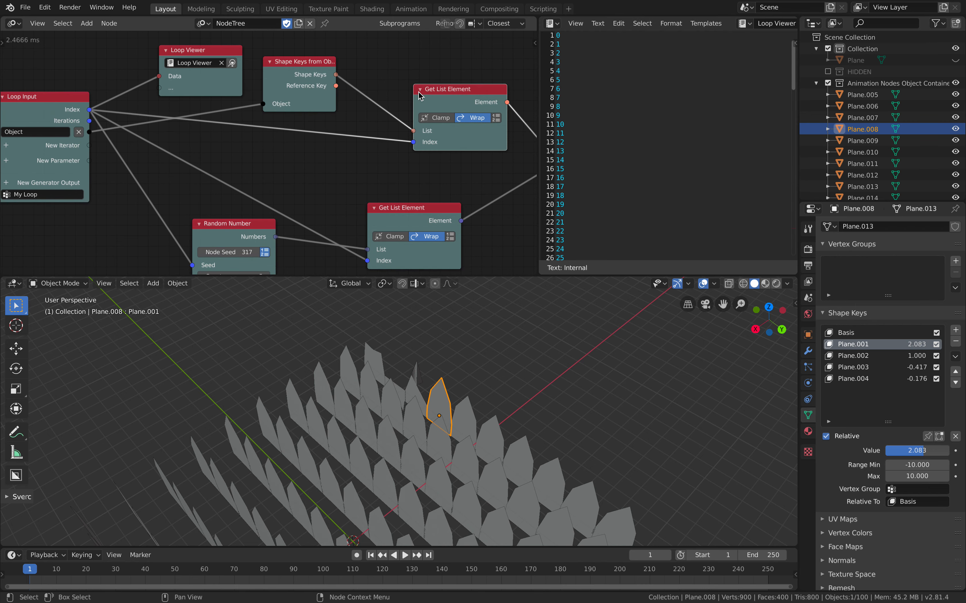
left_click_drag(316, 67, 320, 76)
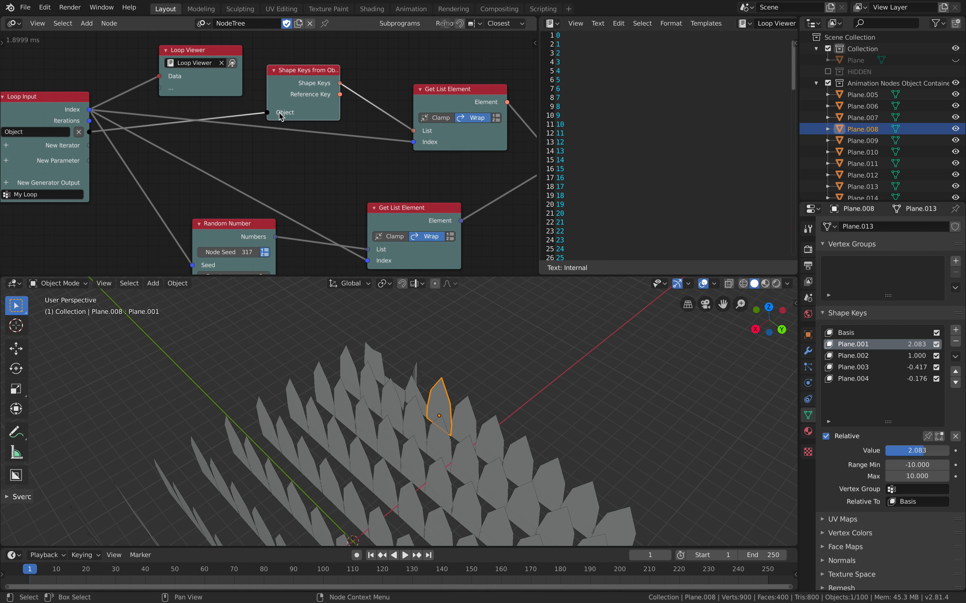
Move the Loop Viewer past Shape Keys from Object, connect Shape Keys to its second Data input, and read the widened text listing.
middle_click_drag(322, 74, 270, 112)
left_click(163, 90)
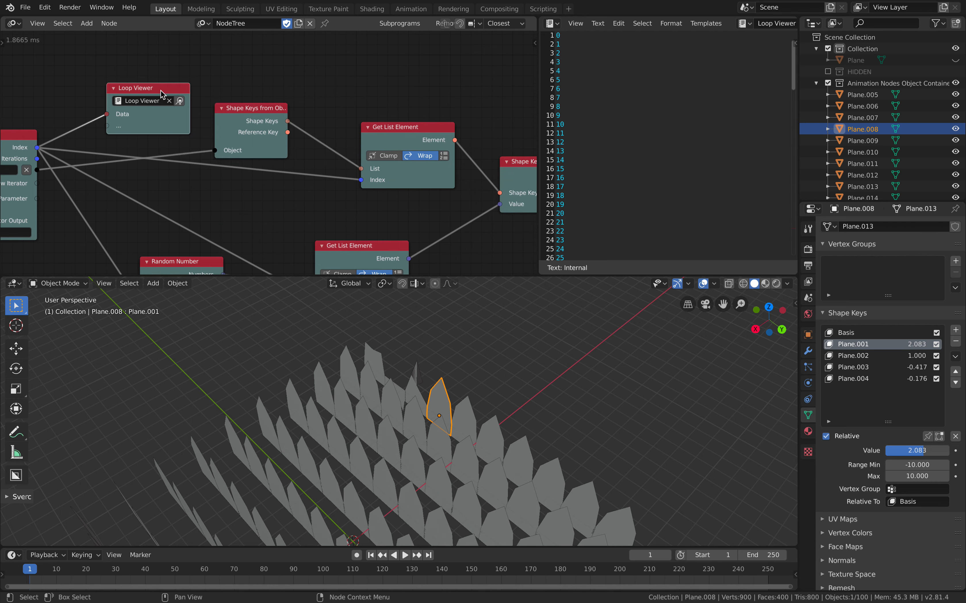
left_click_drag(152, 86, 338, 88)
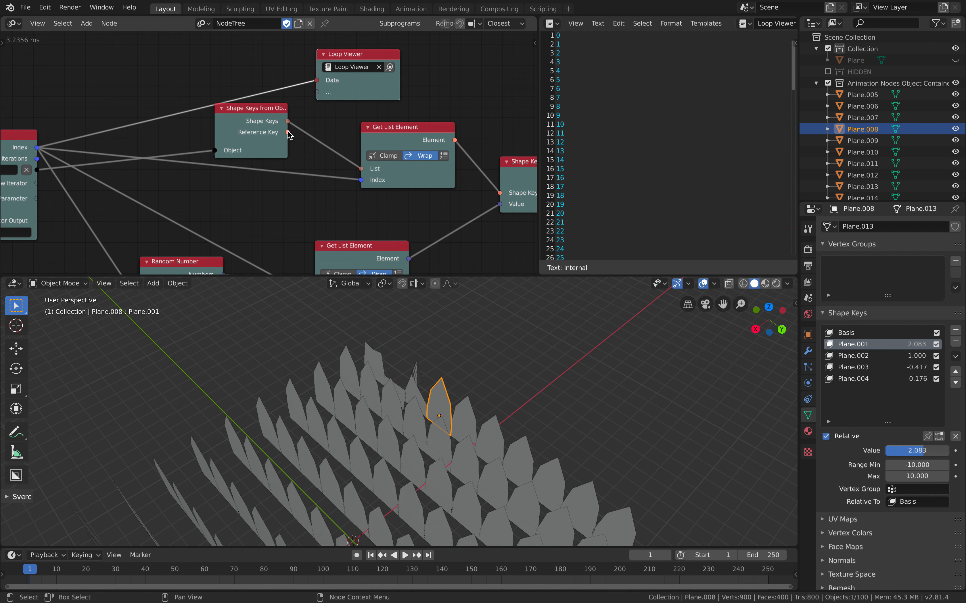
left_click_drag(289, 122, 318, 93)
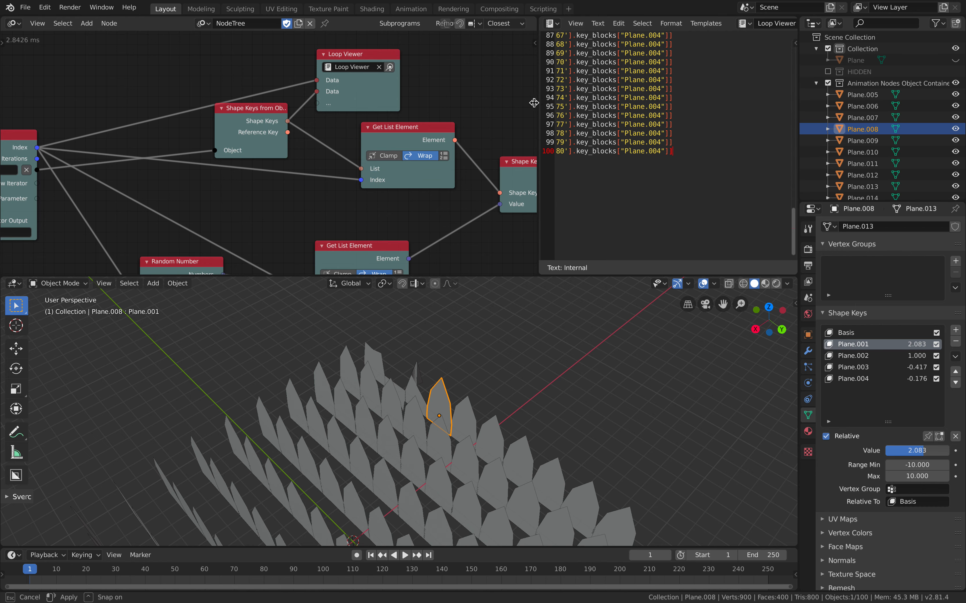
left_click_drag(538, 103, 424, 103)
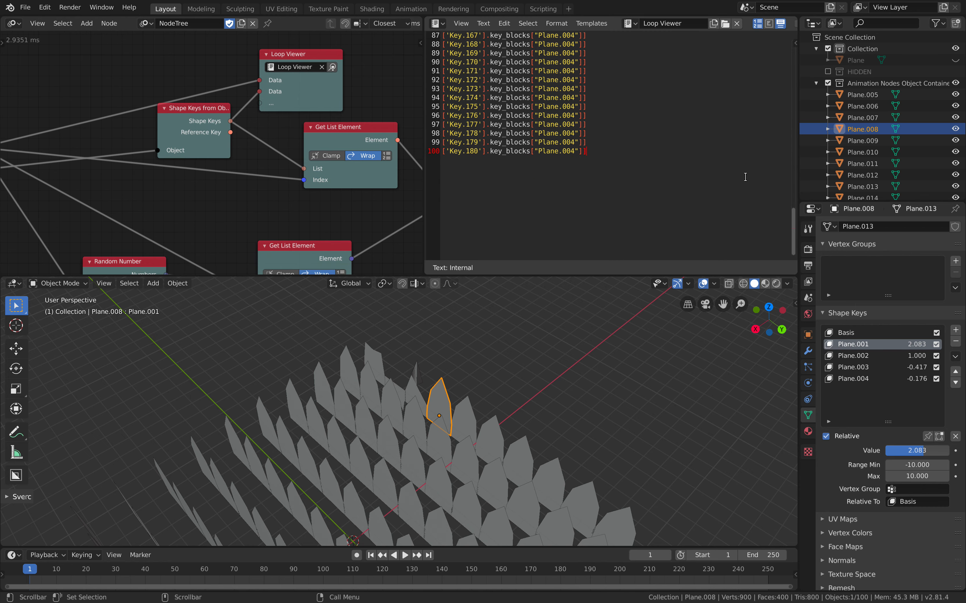
left_click_drag(790, 214, 795, 25)
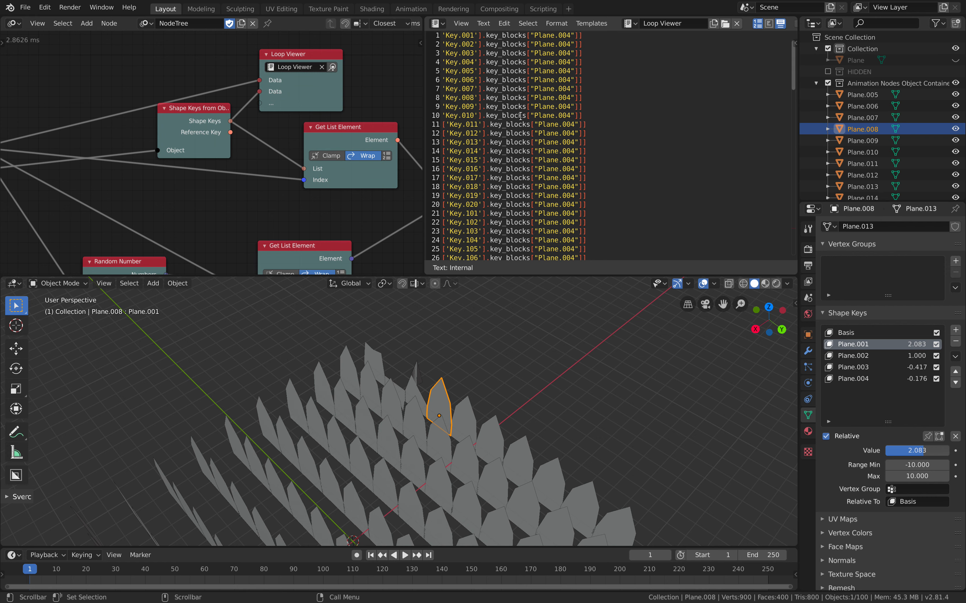
Close the Text Editor area and restore the node tree to its full width.
scroll(375, 105, "down", 1)
middle_click_drag(367, 107, 319, 71)
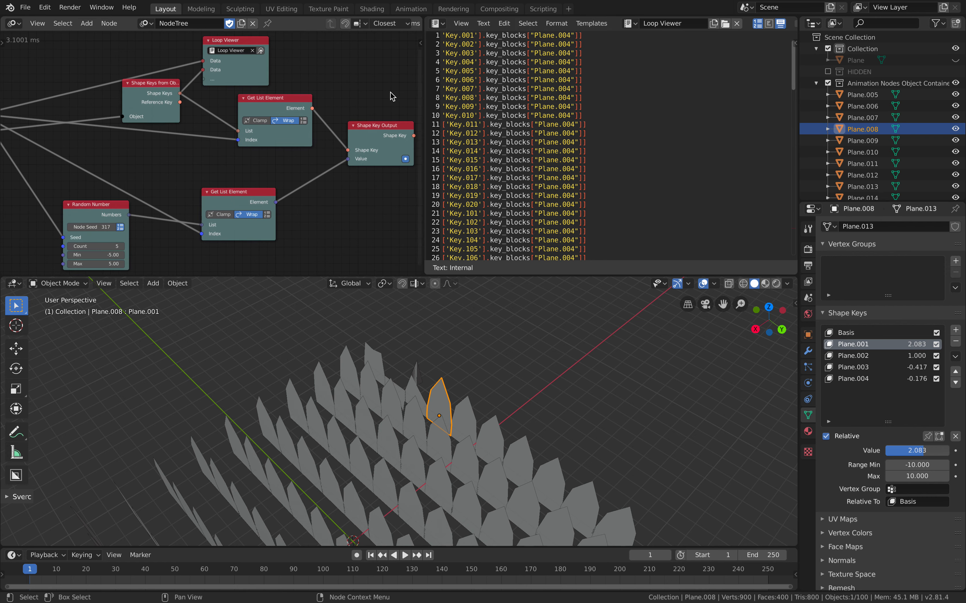
left_click_drag(424, 73, 571, 75)
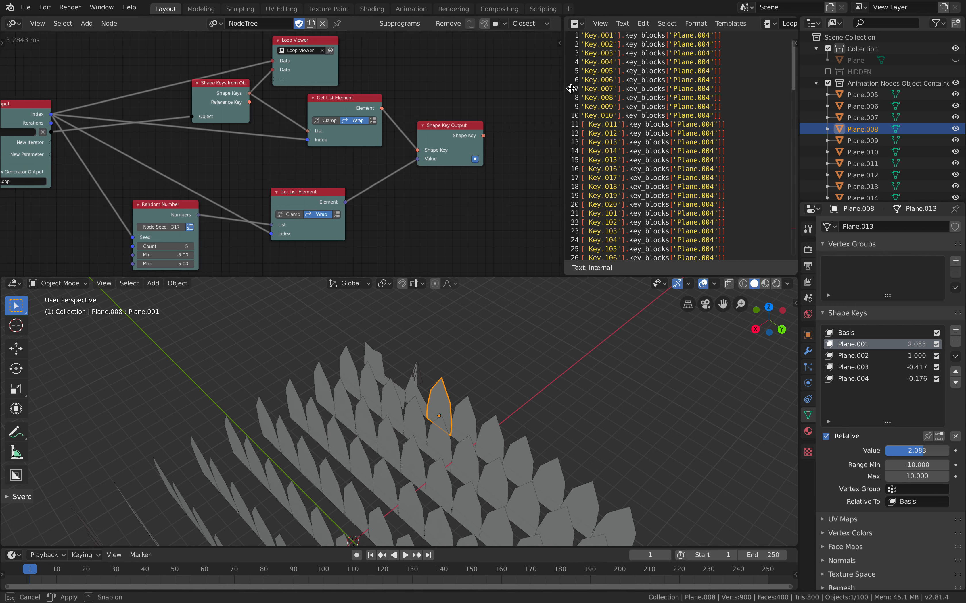
middle_click_drag(458, 86, 478, 96)
middle_click_drag(337, 195, 396, 183)
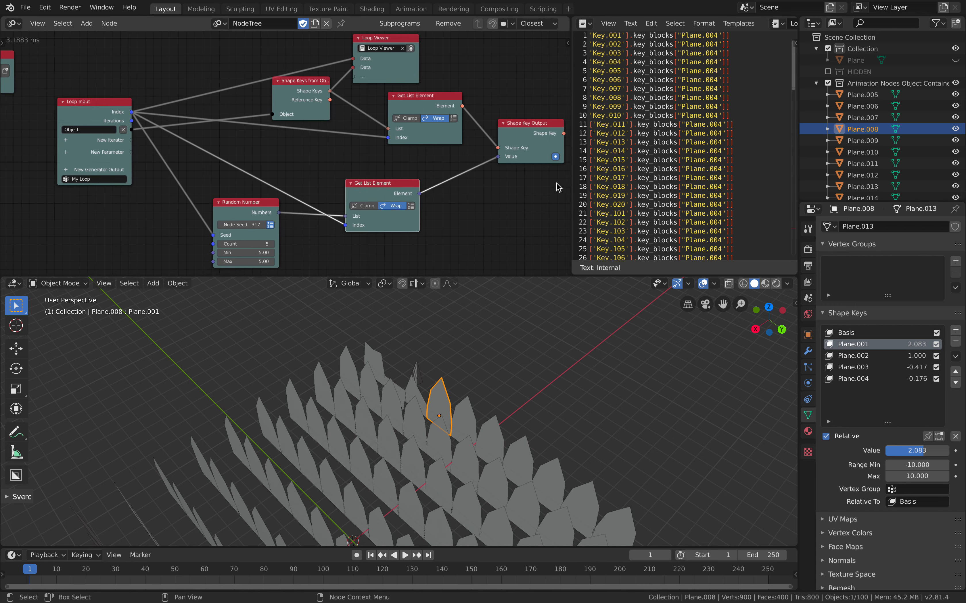
left_click_drag(570, 18, 579, 104)
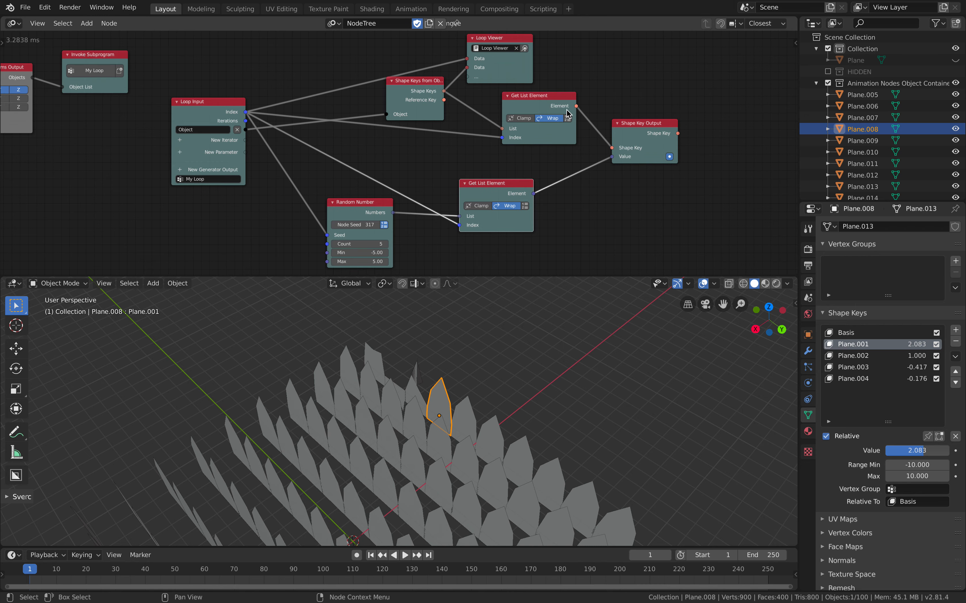
Delete the Loop Viewer node and both Get List Element nodes.
middle_click_drag(577, 106, 497, 116)
left_click(329, 102)
left_click(413, 53)
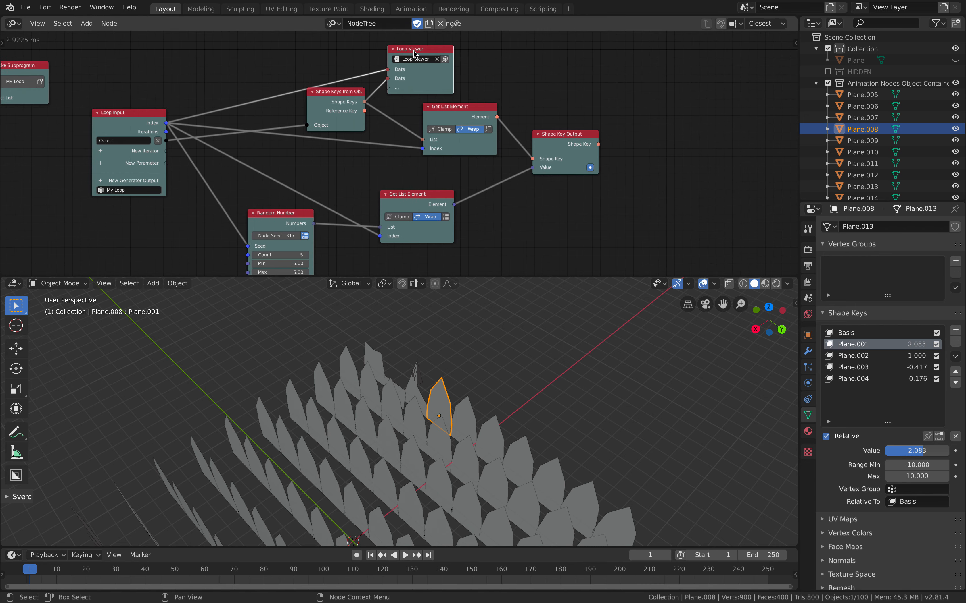
key("x")
left_click_drag(451, 108, 427, 97)
key("x")
left_click(417, 194)
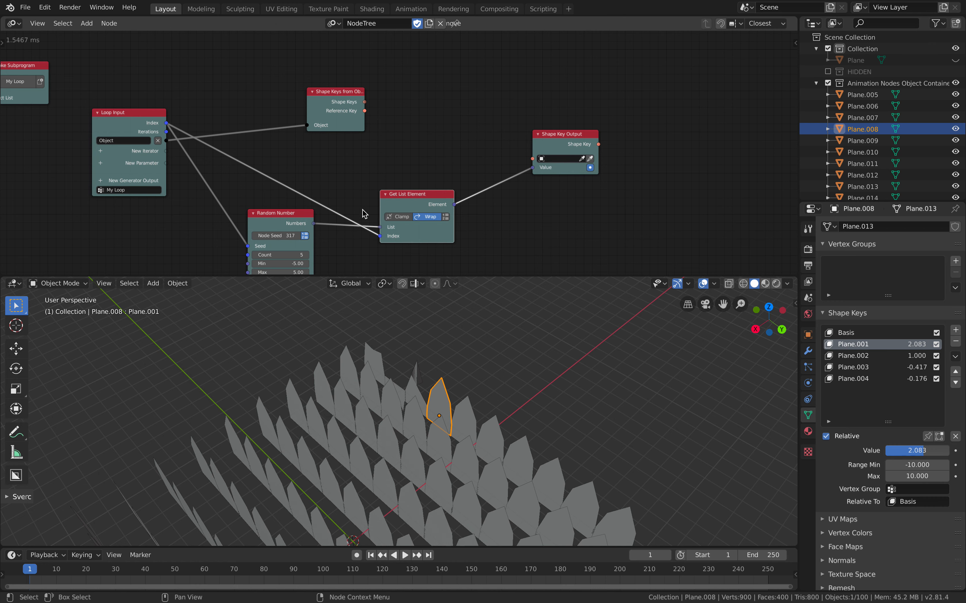
key("x")
Move Random Number up and bring the Shape Key Output node closer to Shape Keys from Object.
left_click_drag(309, 222, 336, 195)
left_click_drag(570, 139, 579, 151)
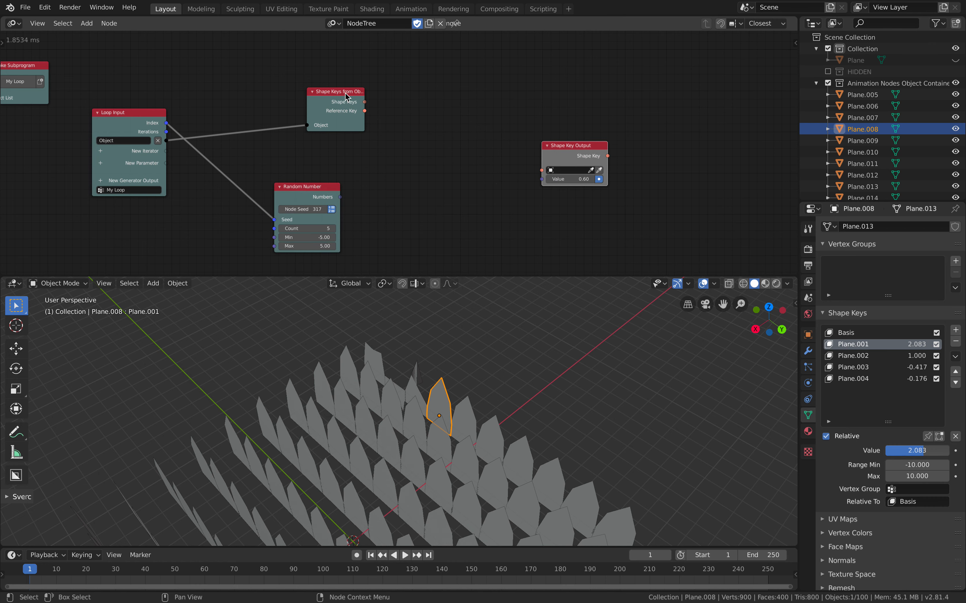
left_click_drag(345, 93, 321, 102)
left_click_drag(563, 149, 465, 95)
scroll(423, 101, "up", 2)
left_click_drag(299, 94, 319, 101)
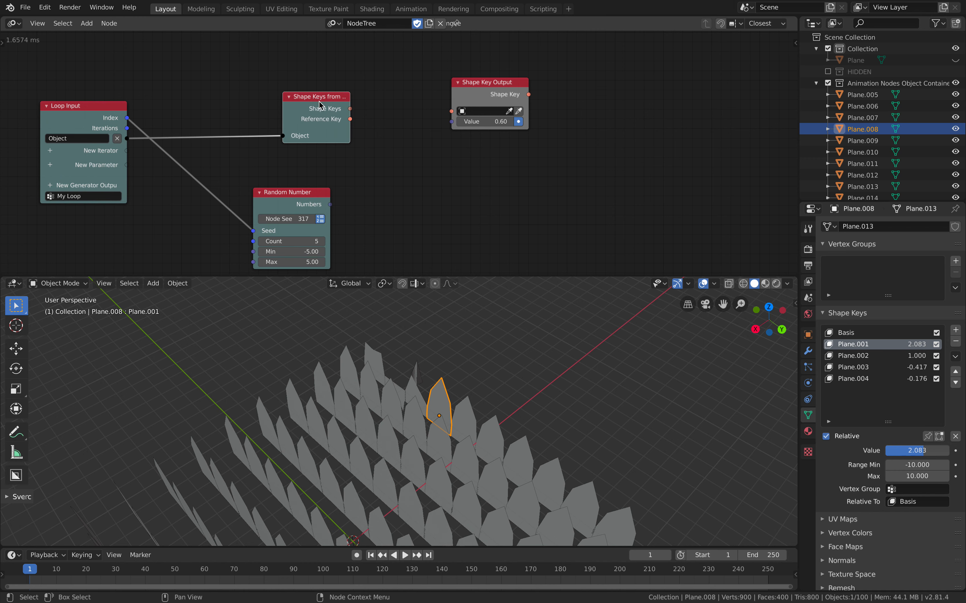
Shift the Shape Keys from Object and Shape Key Output nodes closer to Loop Input and nudge Random Number away from it.
middle_click_drag(320, 103, 355, 114)
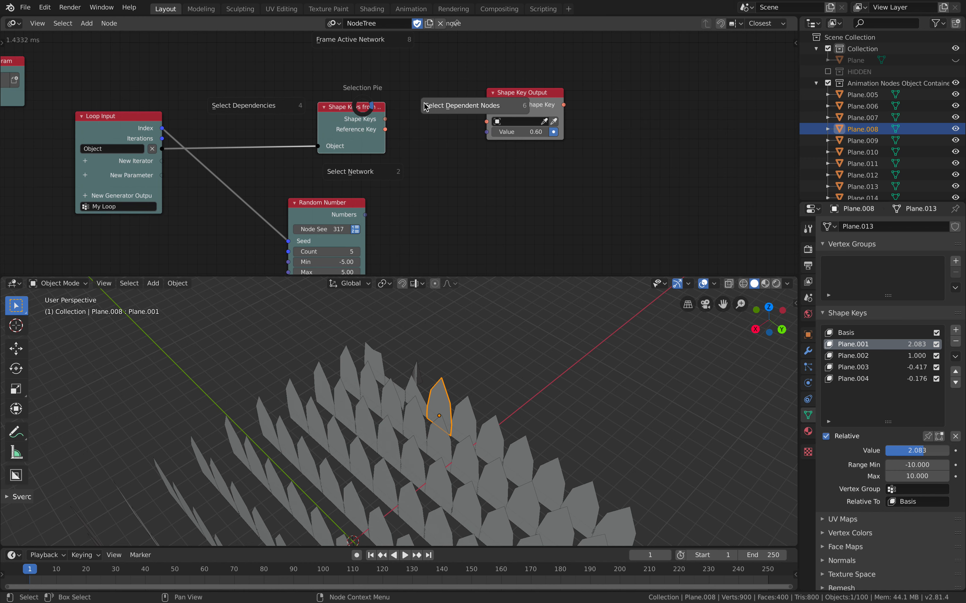
left_click(428, 106)
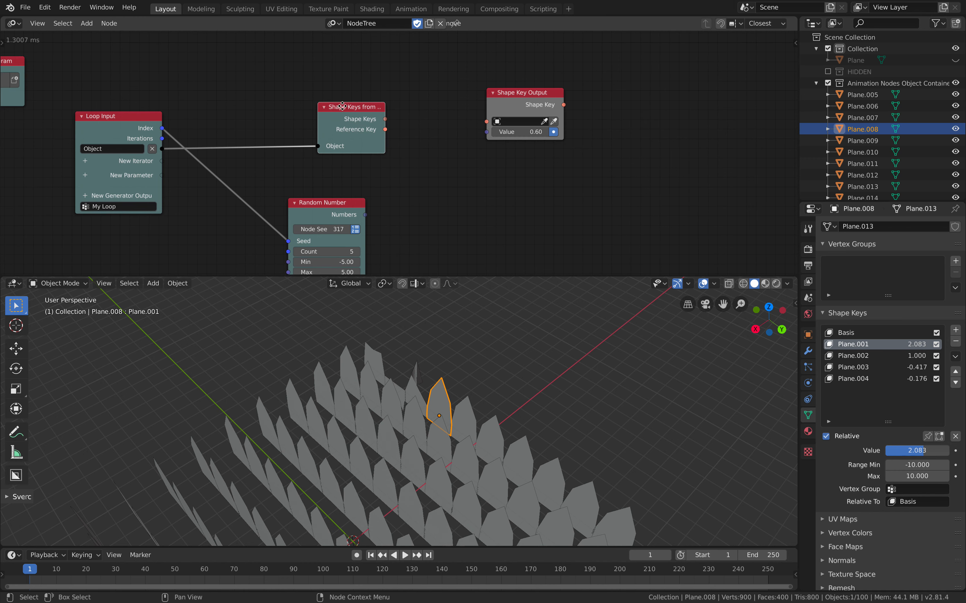
key("g")
middle_click_drag(356, 114, 447, 102)
left_click_drag(415, 186, 430, 184)
middle_click_drag(414, 142, 504, 176)
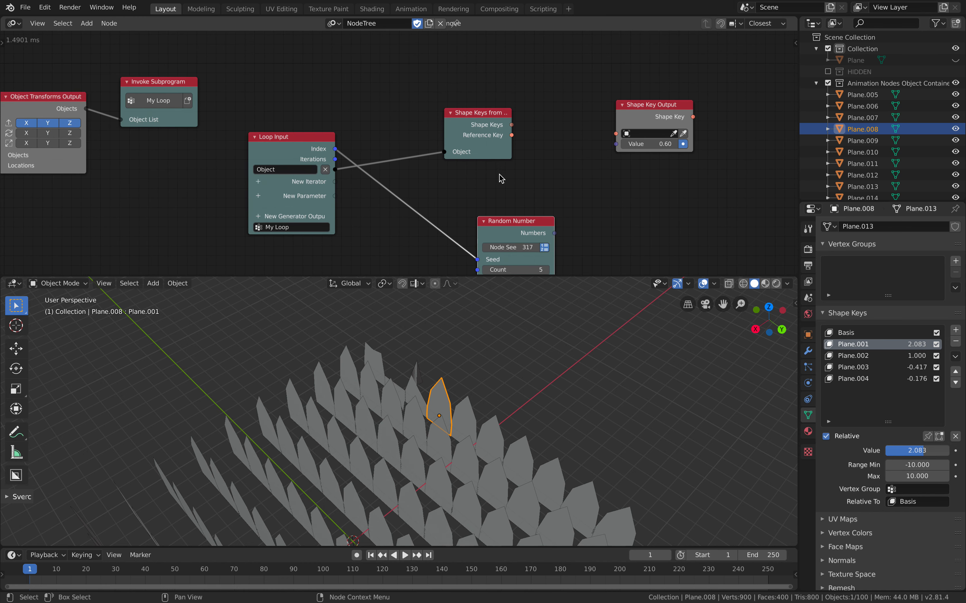
Place Random Number directly beneath Shape Keys from Object and move Shape Key Output further right to leave a wide gap.
middle_click_drag(465, 138, 414, 133)
left_click_drag(594, 102, 624, 114)
left_click_drag(449, 114, 420, 100)
middle_click_drag(423, 171, 412, 154)
left_click_drag(445, 207, 391, 169)
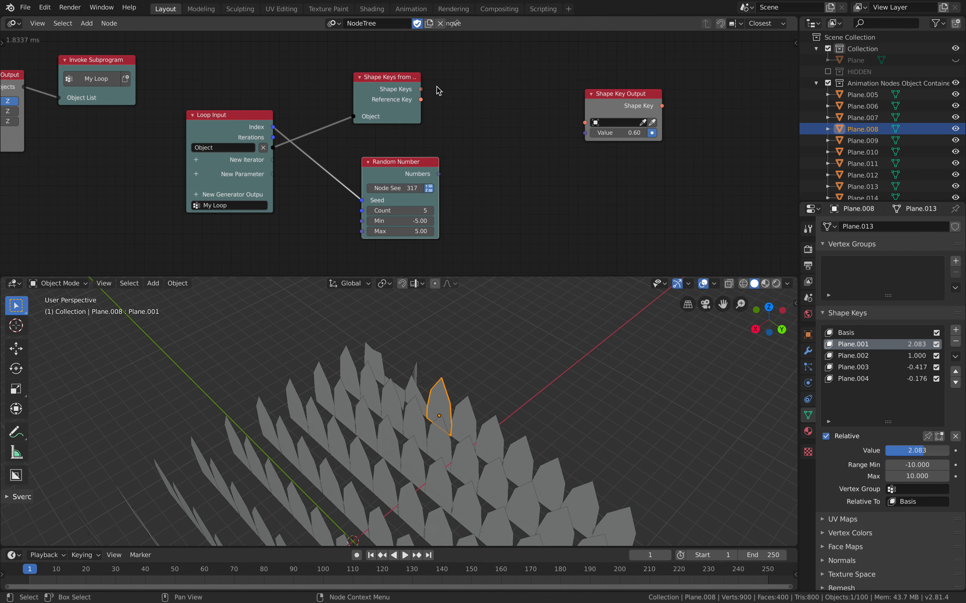
left_click_drag(620, 105, 654, 117)
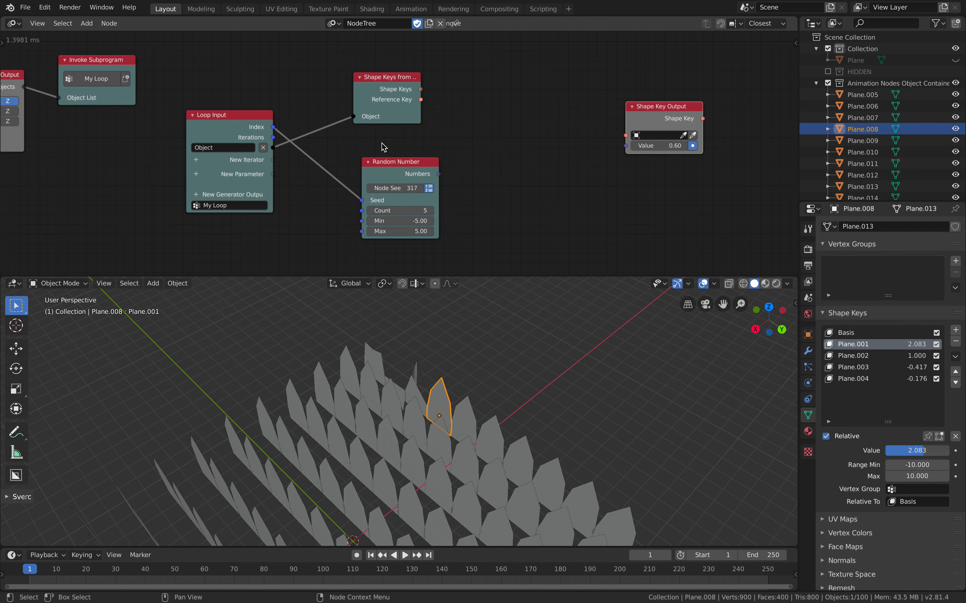
Add a Shape Key List generator output to the object Loop Input and place its node right of Shape Keys from Object.
middle_click_drag(413, 144, 438, 143)
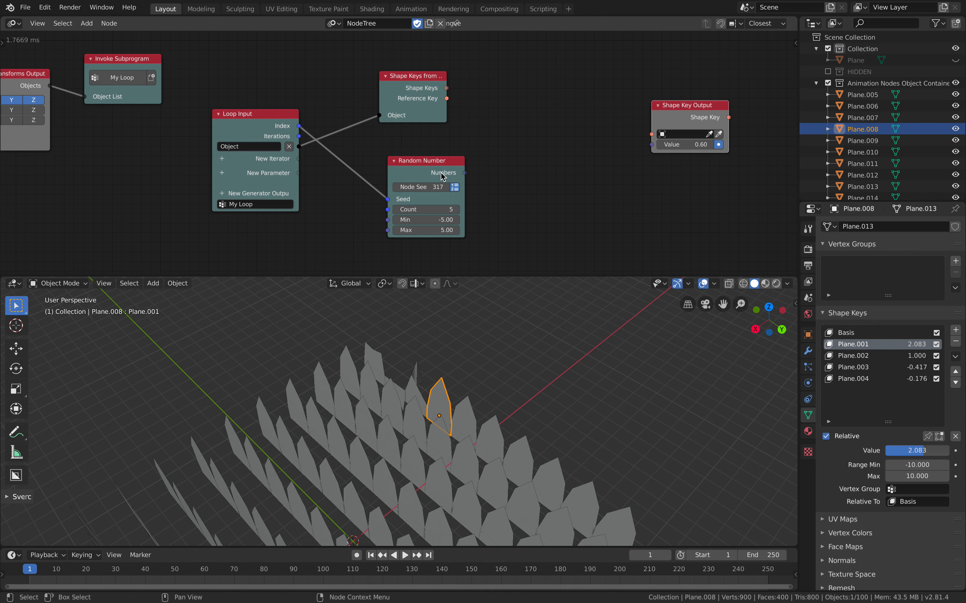
middle_click_drag(334, 169, 355, 163)
left_click(241, 188)
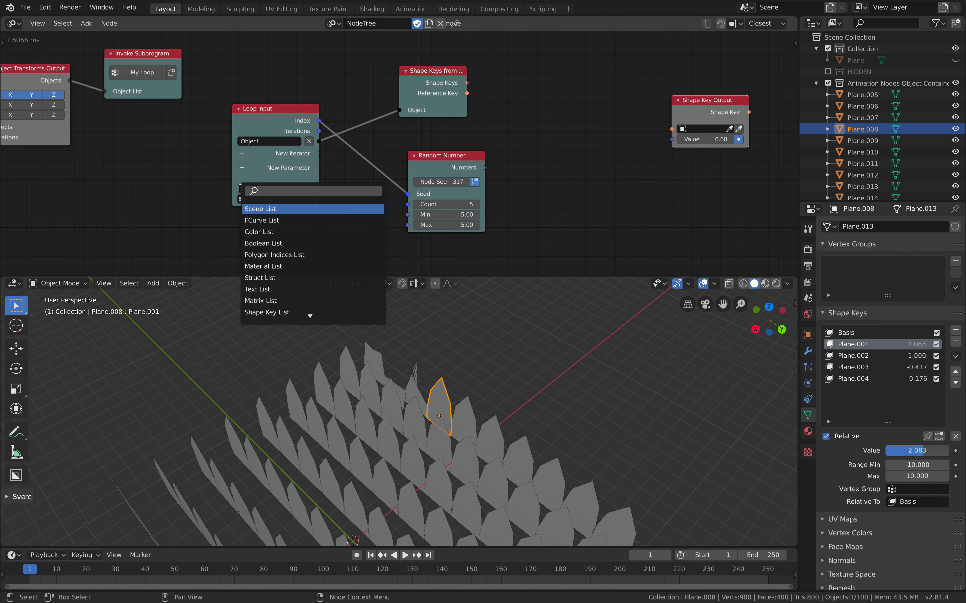
type("shape")
key("Return")
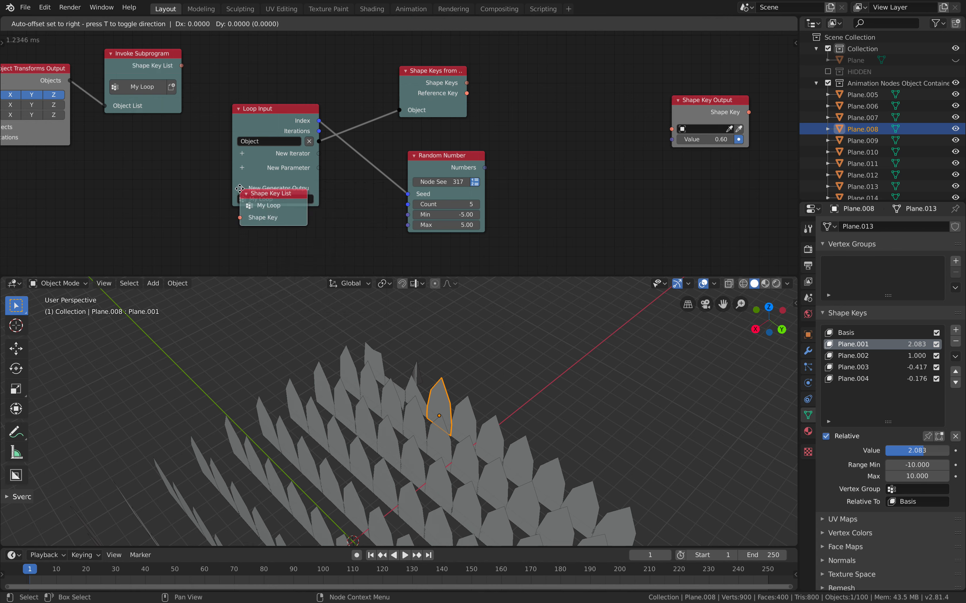
left_click(511, 82)
Space out Shape Keys from Object and the Shape Key List output node, and link Shape Keys into it.
left_click_drag(443, 75, 410, 78)
left_click_drag(532, 89, 548, 110)
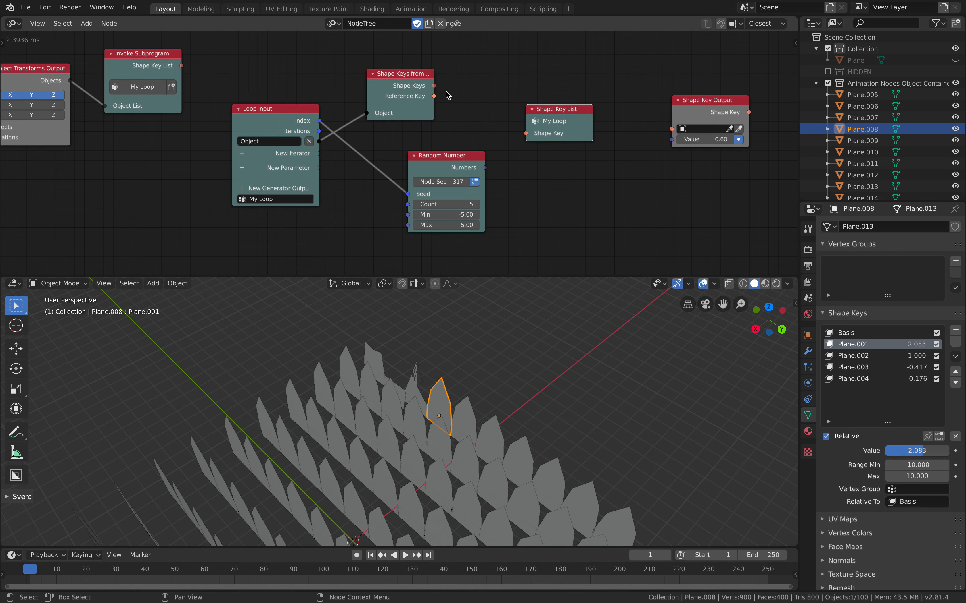
left_click_drag(434, 86, 523, 132)
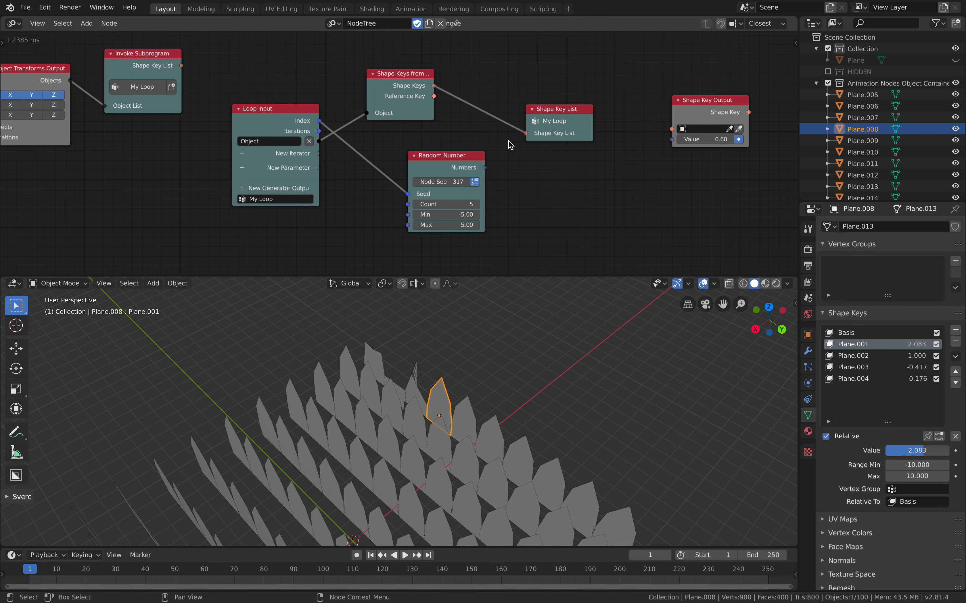
Add a Combine Shape Key List node and wire it between Shape Keys from Object and the Shape Key List output node.
middle_click_drag(543, 182, 532, 174)
key("ctrl+a")
type("shape k")
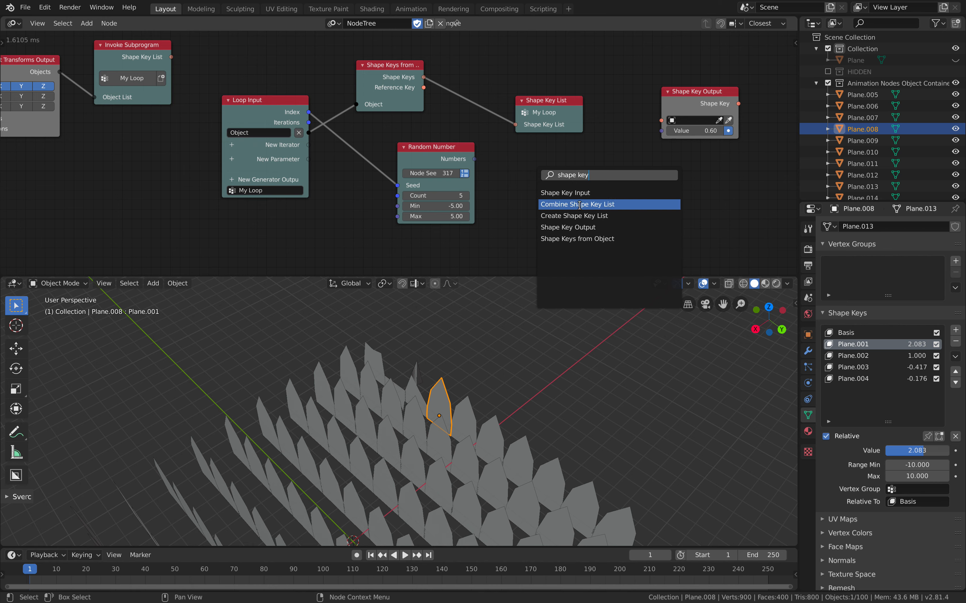
left_click(577, 204)
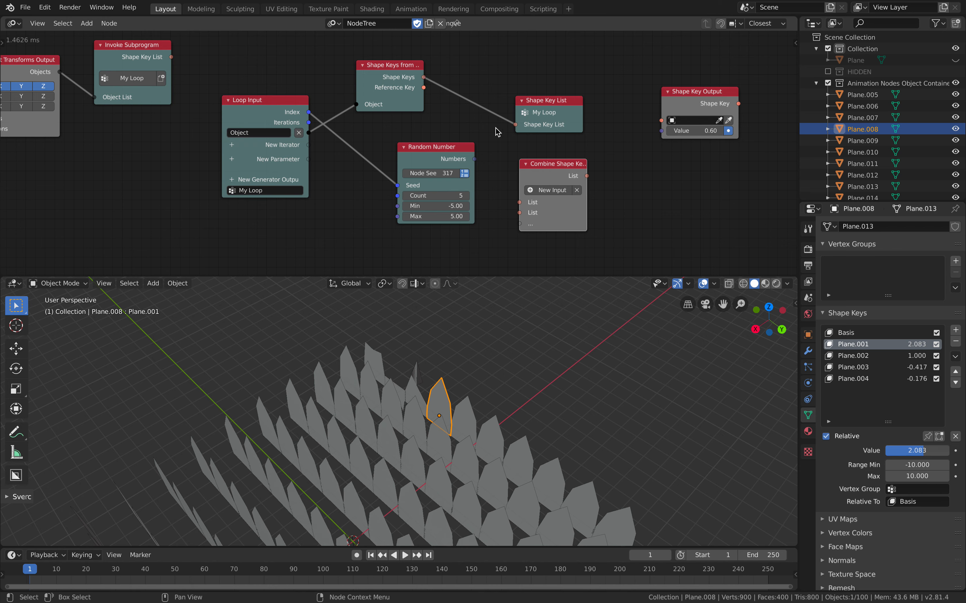
left_click_drag(424, 80, 519, 202)
left_click_drag(586, 175, 606, 156)
left_click_drag(517, 121, 665, 179)
Move the Invoke Subprogram node higher above the Loop Input.
middle_click_drag(300, 92, 370, 198)
left_click_drag(231, 169, 235, 123)
scroll(235, 123, "up", 1)
middle_click_drag(236, 123, 270, 130)
key("shift+a")
left_click(329, 103)
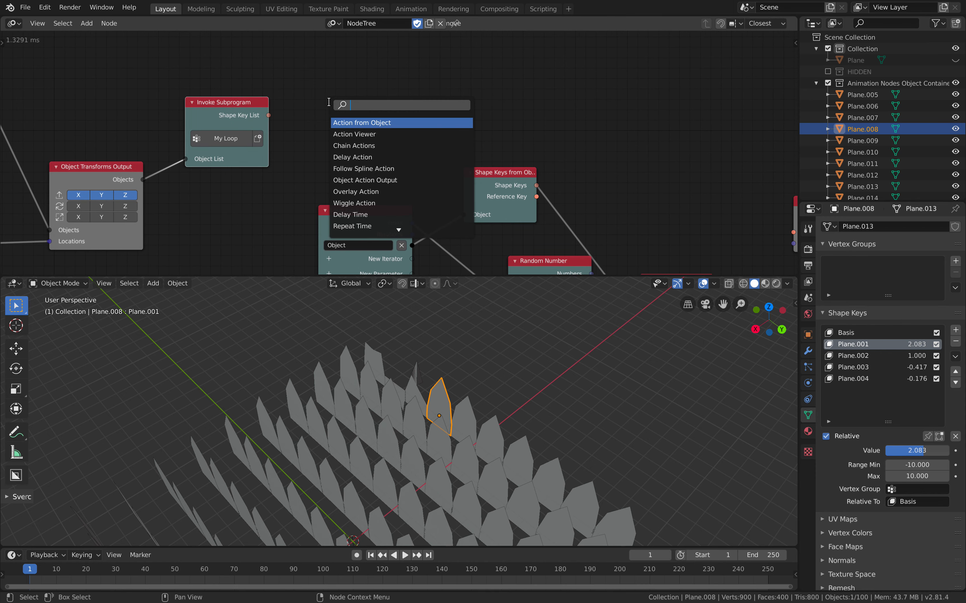
type("list l")
key("Return")
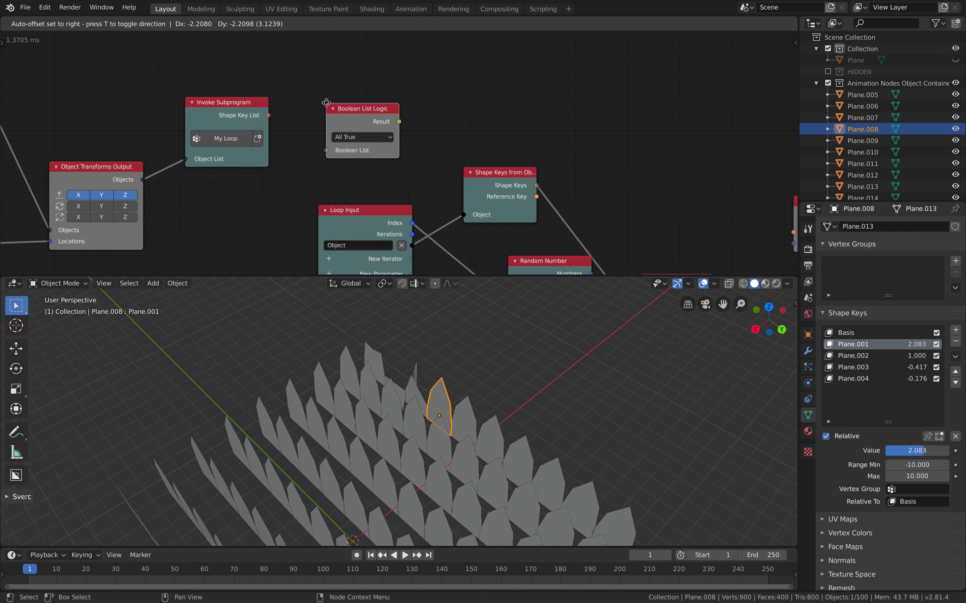
left_click(325, 102)
key("x")
key("shift+a")
left_click(331, 103)
type("list l")
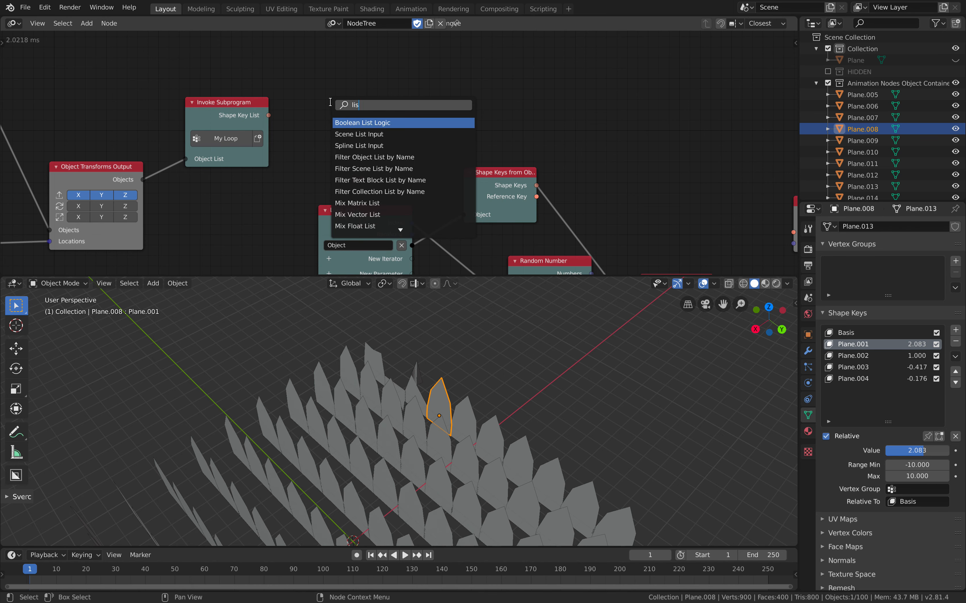
key("Return")
left_click(330, 103)
key("x")
Add a Get List Length node and feed it with the Invoke Subprogram's Shape Key List output.
key("shift+a")
left_click(331, 102)
type("list l")
key("Down")
key("Return")
left_click(326, 88)
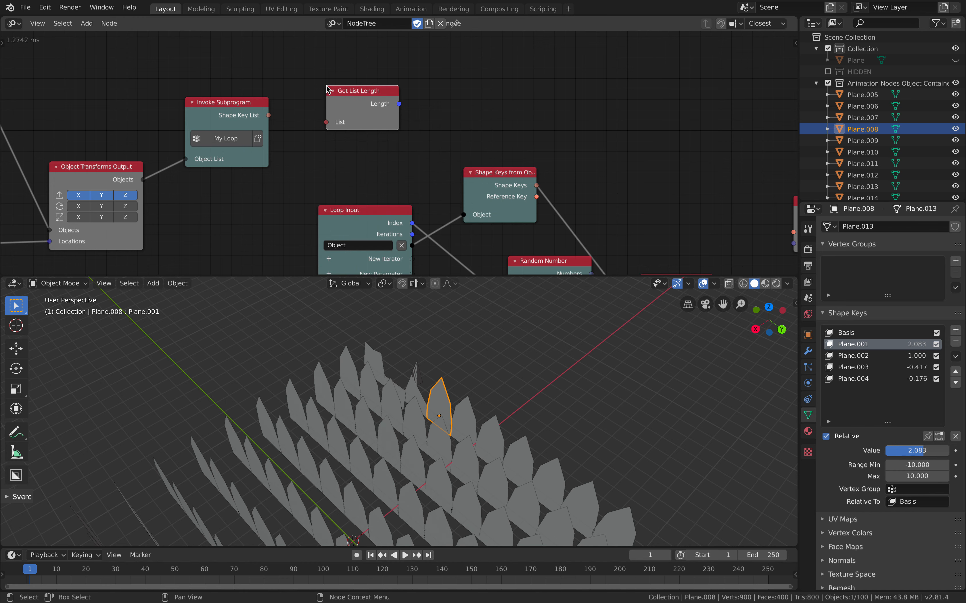
left_click_drag(269, 116, 326, 122)
left_click_drag(397, 117, 364, 99)
Add a Viewer node and connect Get List Length's Length output to it.
middle_click_drag(369, 100, 348, 117)
key("shift+a")
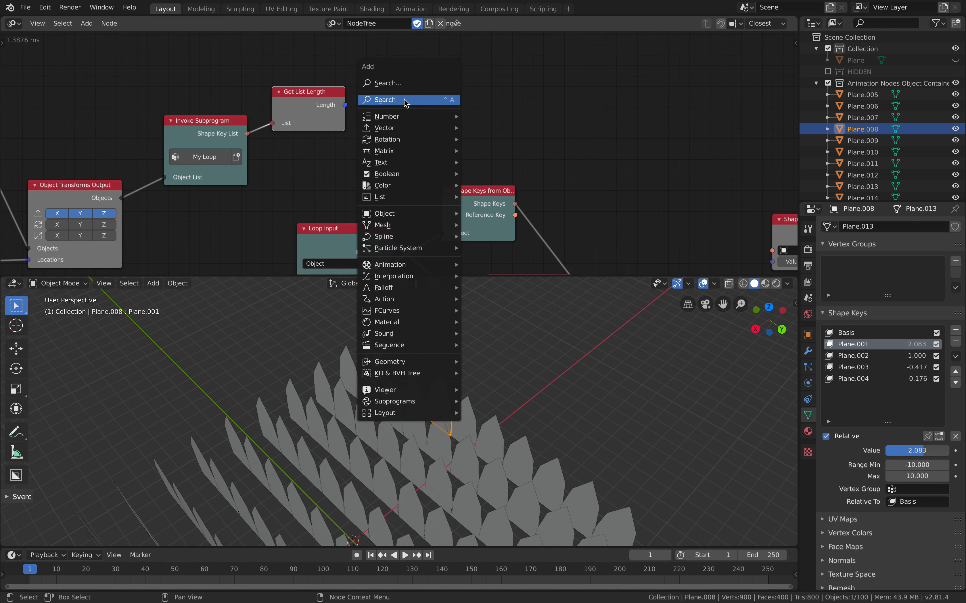
left_click(403, 102)
type("ste")
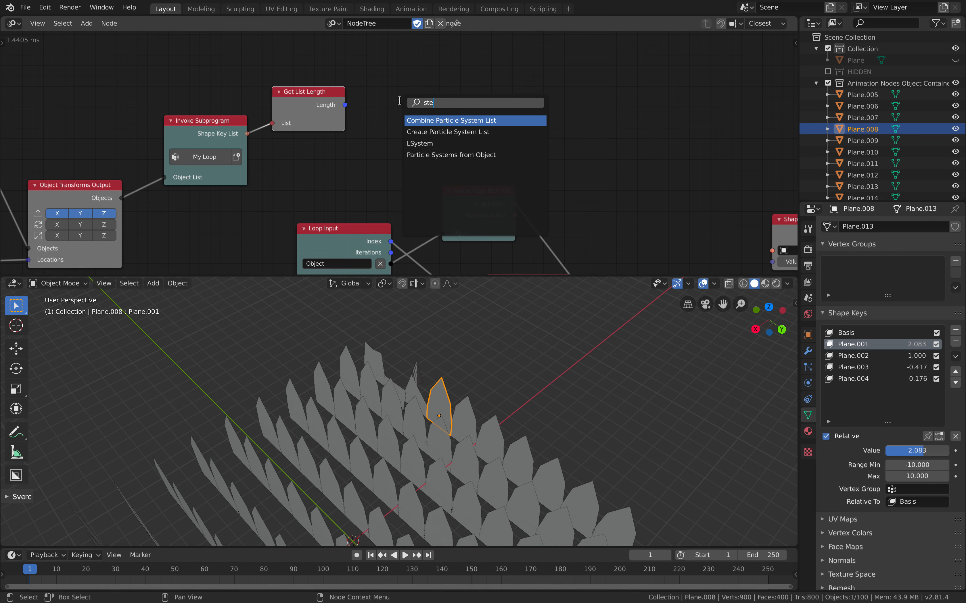
type("viewer")
key("Down")
key("Down")
key("Down")
key("Return")
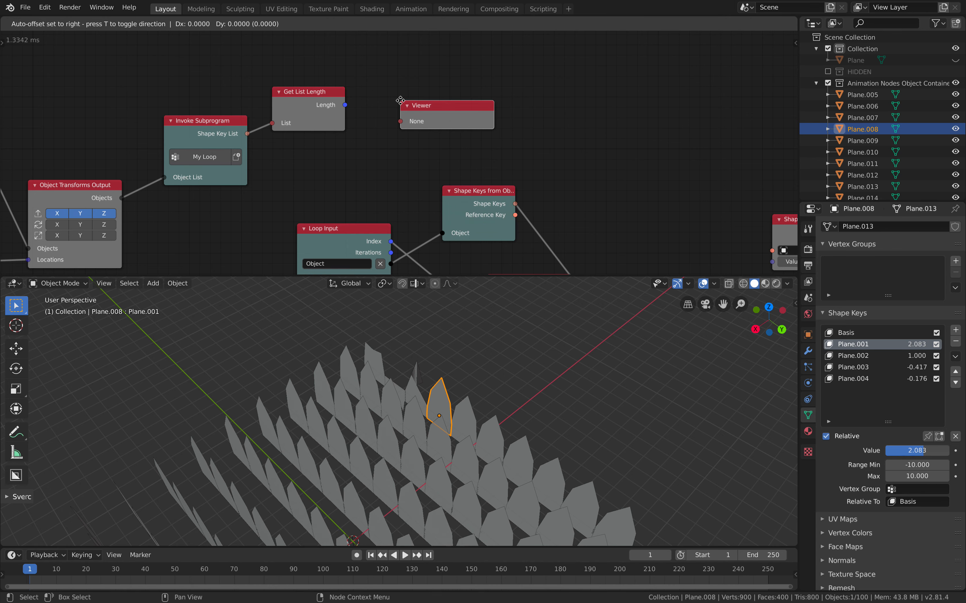
left_click(399, 101)
left_click_drag(345, 105, 411, 124)
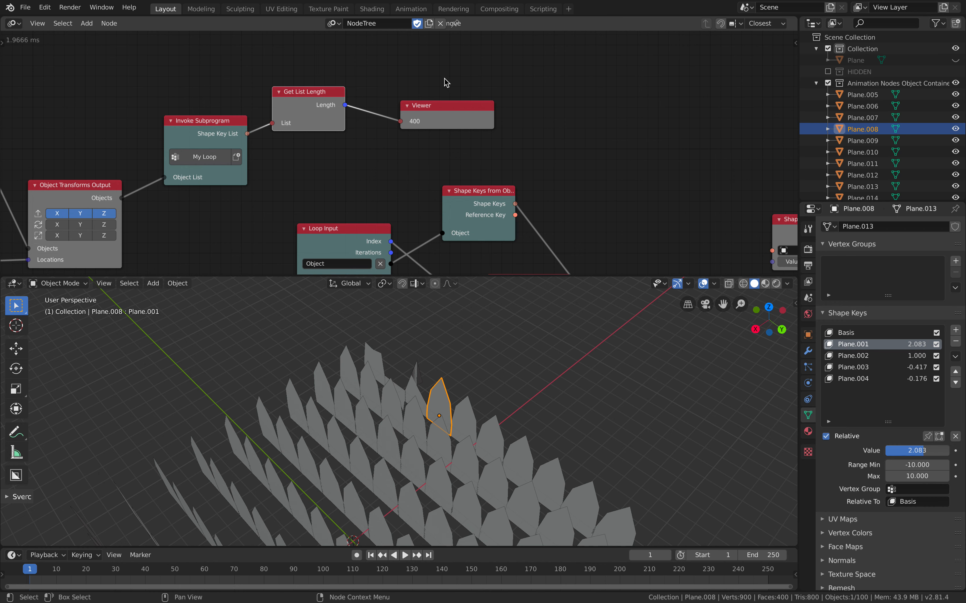
Save the blend file.
scroll(490, 136, "down", 3)
middle_click_drag(514, 144, 473, 141)
key("ctrl+s")
Delete the Get List Length and Viewer nodes.
scroll(505, 119, "up", 1)
left_click_drag(315, 74, 320, 100)
key("x")
left_click(314, 96)
key("x")
Bring Shape Key Output beside Invoke Subprogram and connect the Shape Key List output to its shape key input.
left_click_drag(707, 175, 343, 74)
middle_click_drag(313, 81, 344, 85)
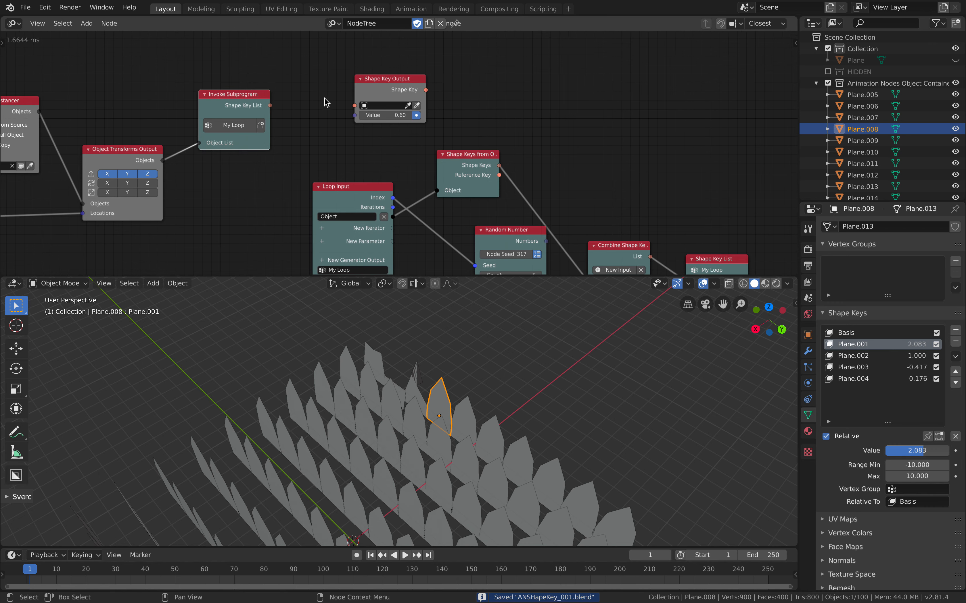
left_click_drag(270, 106, 376, 65)
middle_click_drag(402, 399, 456, 378)
scroll(446, 392, "down", 2)
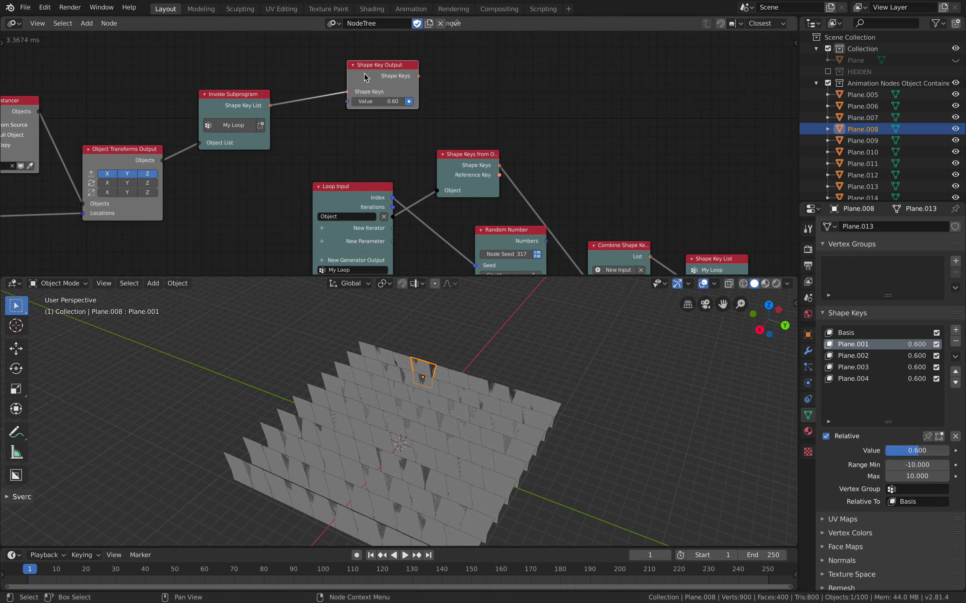
left_click_drag(364, 73, 437, 61)
Create a loop through the Invoke Subprogram's Shape Key List feeding Shape Key Output, and move Shape Key Output further from the new Loop Input.
scroll(295, 83, "up", 2)
left_click(223, 85)
key("w")
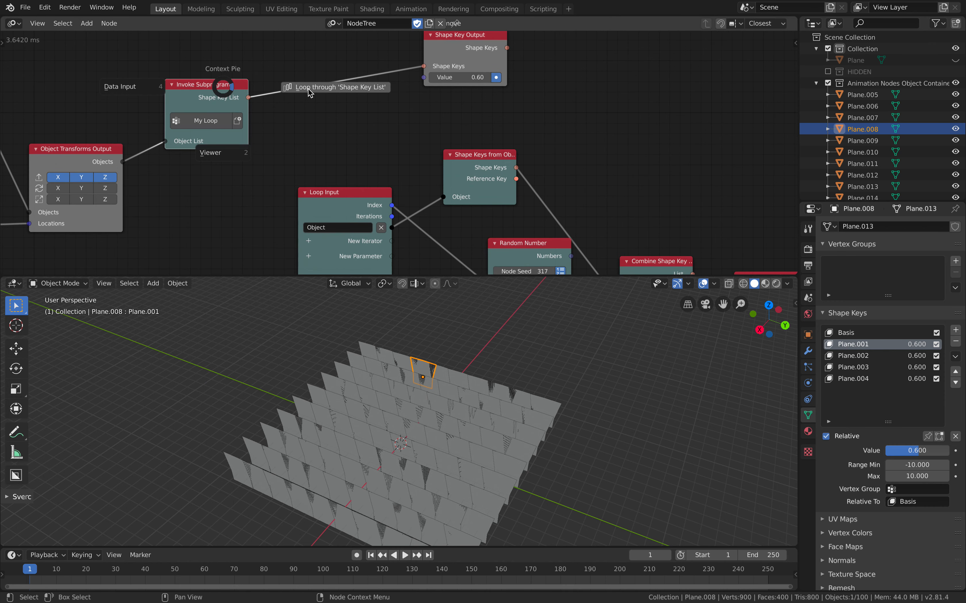
left_click(335, 87)
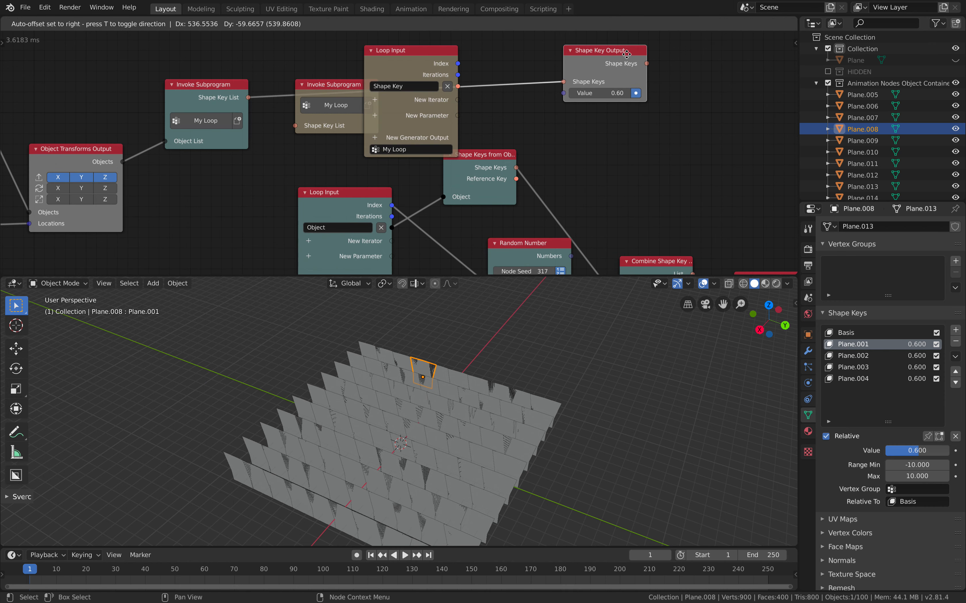
left_click_drag(447, 56, 714, 44)
key("ctrl+a")
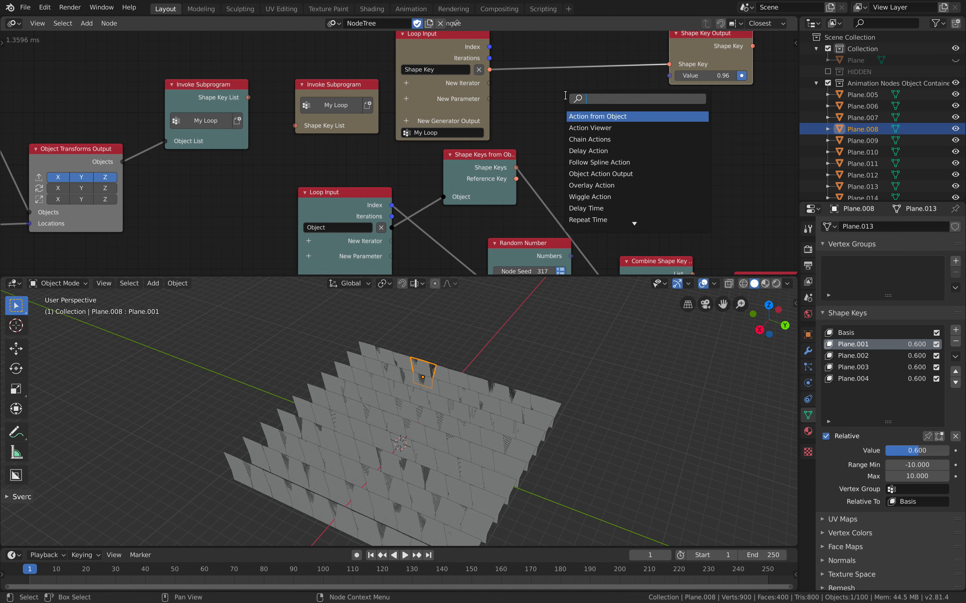
left_click(741, 77)
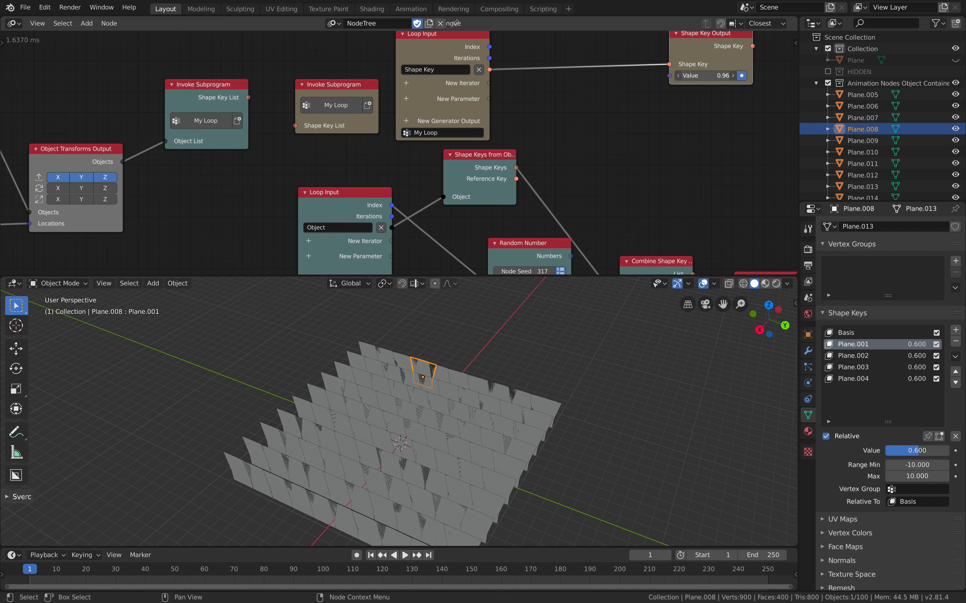
key("shift+a")
left_click(565, 88)
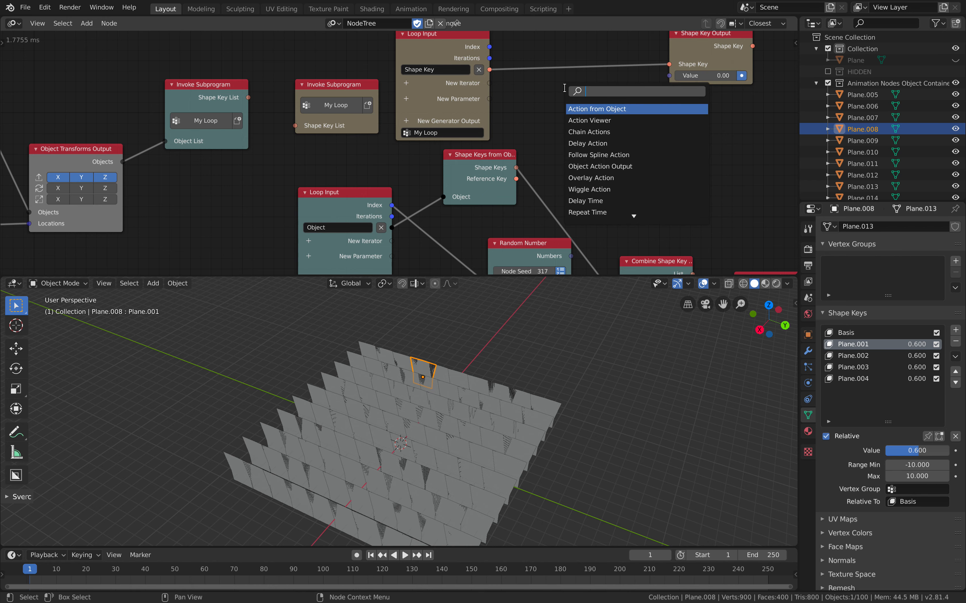
type("r")
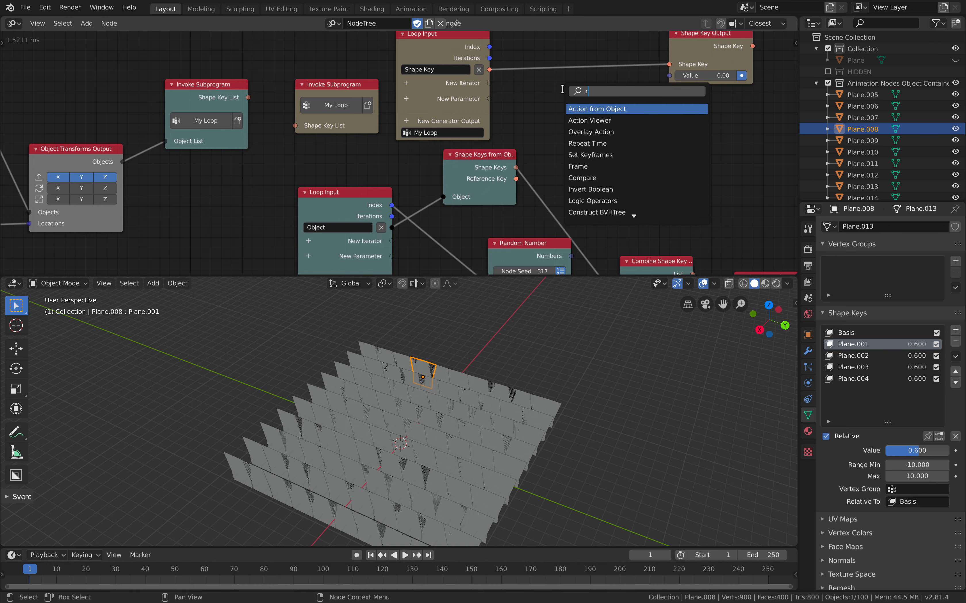
type("ando")
key("Escape")
Move Random Number out of the object loop to between the shape key Loop Input and Shape Key Output, and tighten the remaining object loop nodes.
scroll(526, 183, "down", 3)
middle_click_drag(526, 182, 460, 123)
left_click_drag(441, 171, 534, 45)
left_click_drag(409, 107, 399, 154)
left_click_drag(536, 182, 471, 145)
left_click_drag(612, 191, 559, 159)
middle_click_drag(544, 102, 535, 220)
left_click_drag(490, 163, 450, 161)
scroll(450, 162, "up", 1)
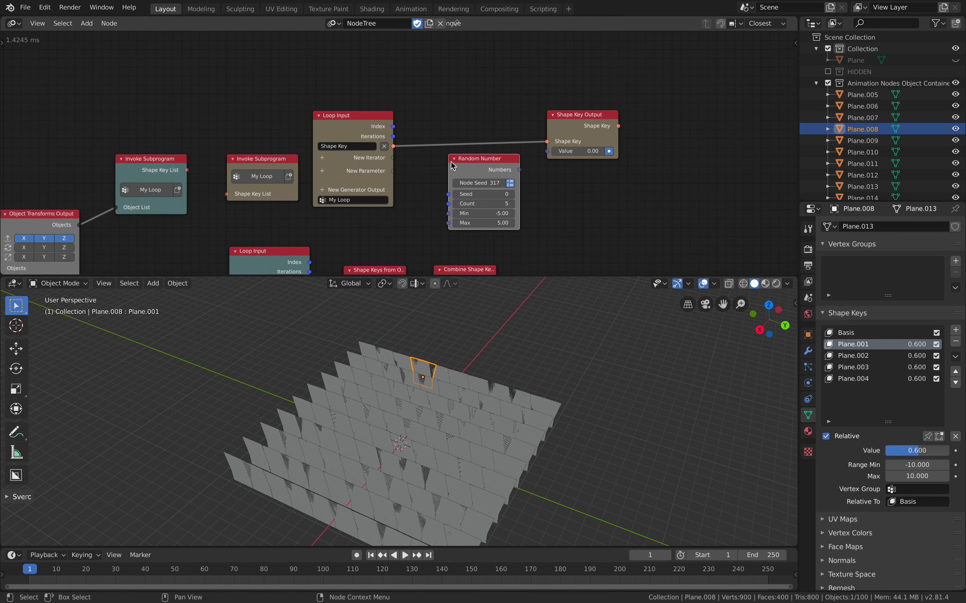
Link the shape key loop's Index to Random Number's Seed and its Numbers to the Shape Key Output value.
left_click_drag(394, 127, 448, 194)
left_click_drag(547, 151, 518, 170)
left_click_drag(501, 165, 492, 162)
mouse_move(576, 116)
left_mouse_down()
mouse_move(576, 83)
mouse_move(581, 107)
left_mouse_up()
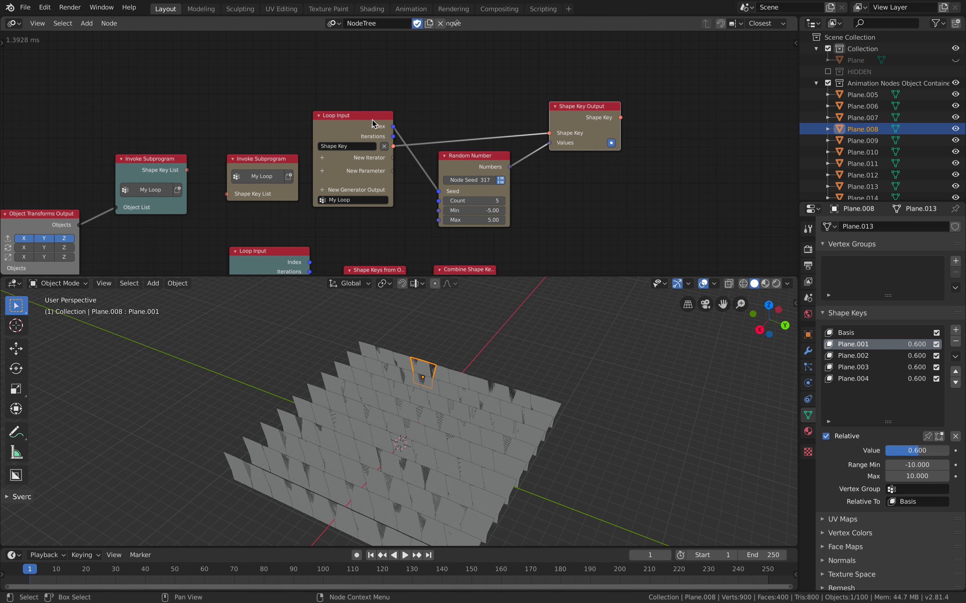
Reposition the shape key loop nodes and link the first Invoke Subprogram's Shape Key List to the second Invoke Subprogram.
left_click_drag(378, 123, 388, 111)
middle_click_drag(354, 133, 389, 110)
left_click_drag(306, 137, 303, 122)
middle_click_drag(255, 135, 347, 119)
left_click_drag(313, 130, 348, 148)
middle_click_drag(493, 408, 517, 390)
middle_click_drag(489, 159, 454, 151)
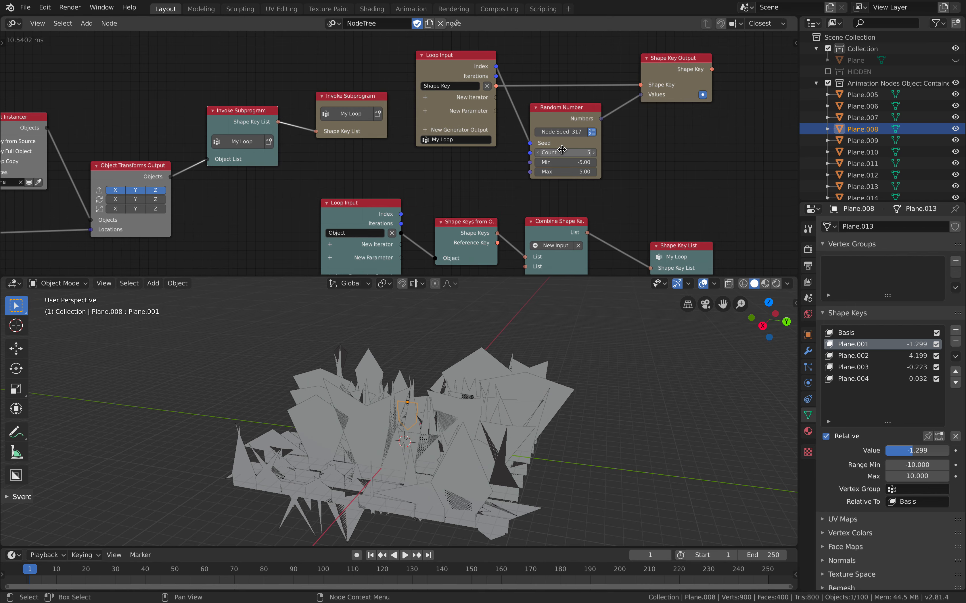
Set Random Number's Node Seed to 423 and Count to 4, and reposition it and Shape Key Output.
left_click_drag(562, 131, 588, 131)
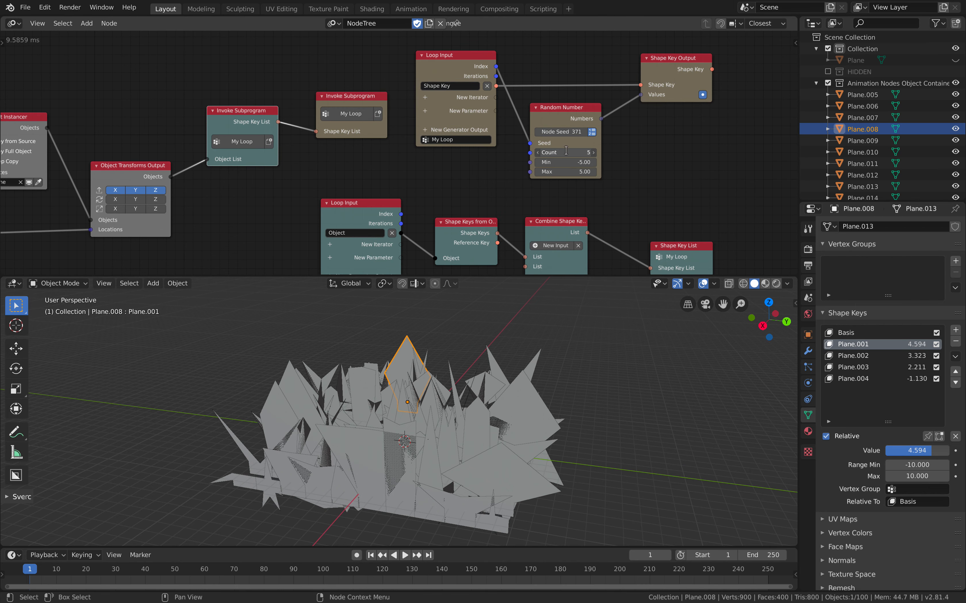
left_click(538, 152)
left_click_drag(563, 132, 595, 97)
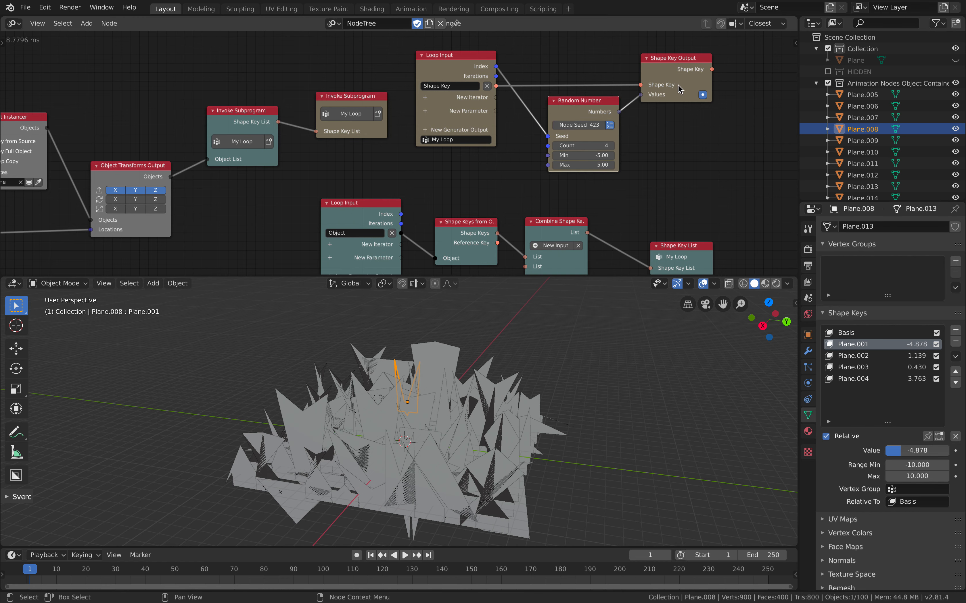
left_click_drag(686, 74, 697, 52)
middle_click_drag(644, 127, 600, 142)
scroll(599, 142, "up", 2)
key("ctrl+a")
type("wiggl")
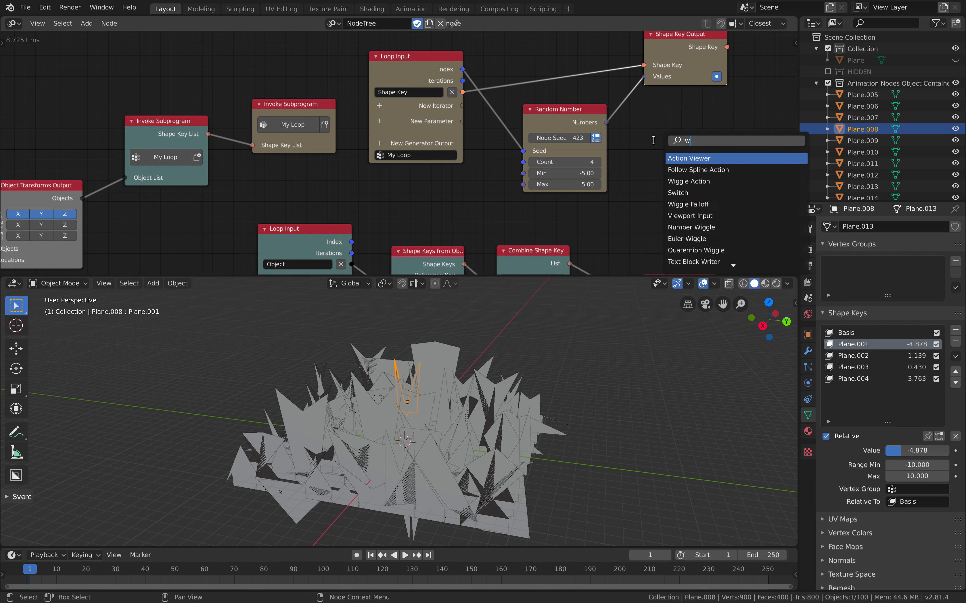
key("Down")
key("Down")
key("Down")
key("Return")
key("ctrl+z")
Add a Number Wiggle node below Shape Key Output, right of Random Number.
key("ctrl+a")
type("wigg")
key("Down")
key("Down")
key("Down")
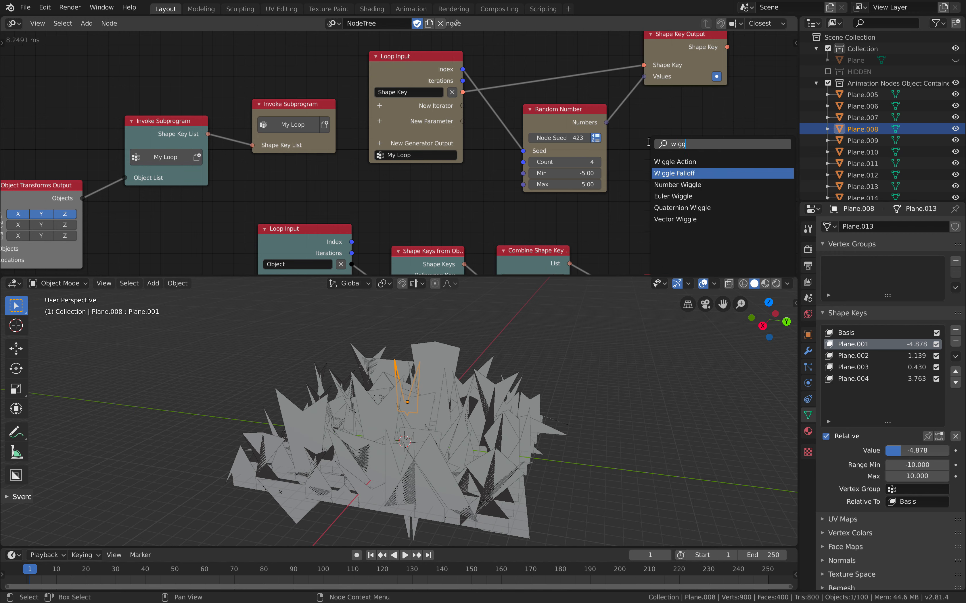
key("Up")
key("Return")
left_click(649, 142)
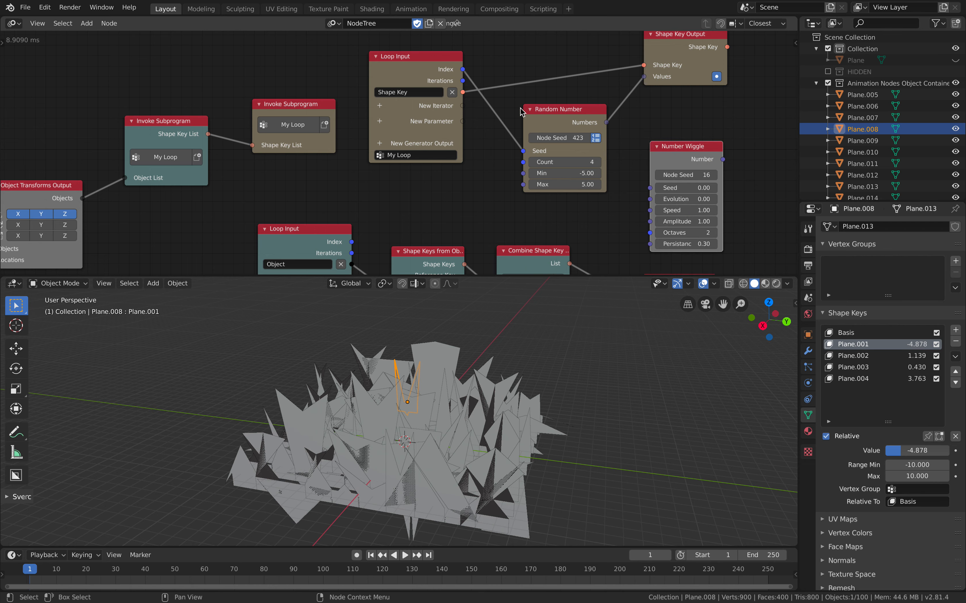
Connect the shape key Loop Input's Index to Number Wiggle's Evolution.
left_click_drag(466, 73, 566, 138)
left_click_drag(640, 193, 648, 171)
left_click_drag(463, 70, 583, 155)
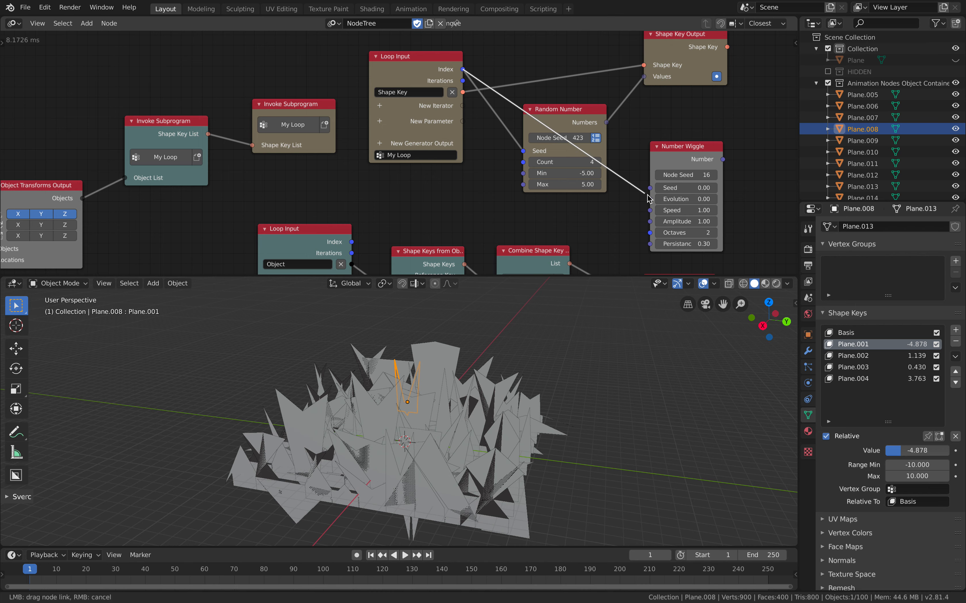
left_click_drag(658, 202, 651, 199)
Connect Number Wiggle's Number output to Shape Key Output's value in place of Random Number, and set the wiggle's Speed to 2.02.
left_click_drag(722, 159, 757, 119)
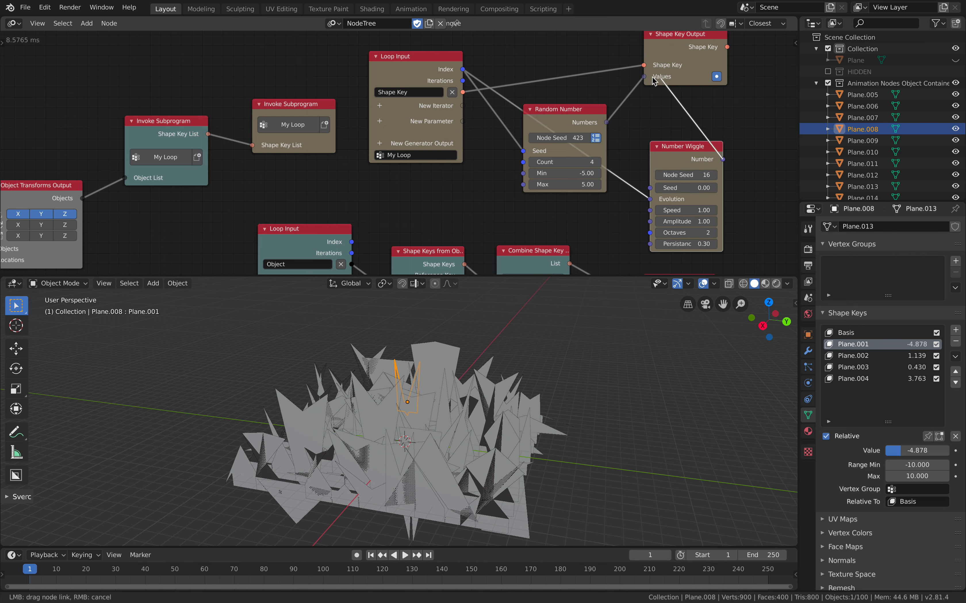
left_click_drag(655, 82, 655, 82)
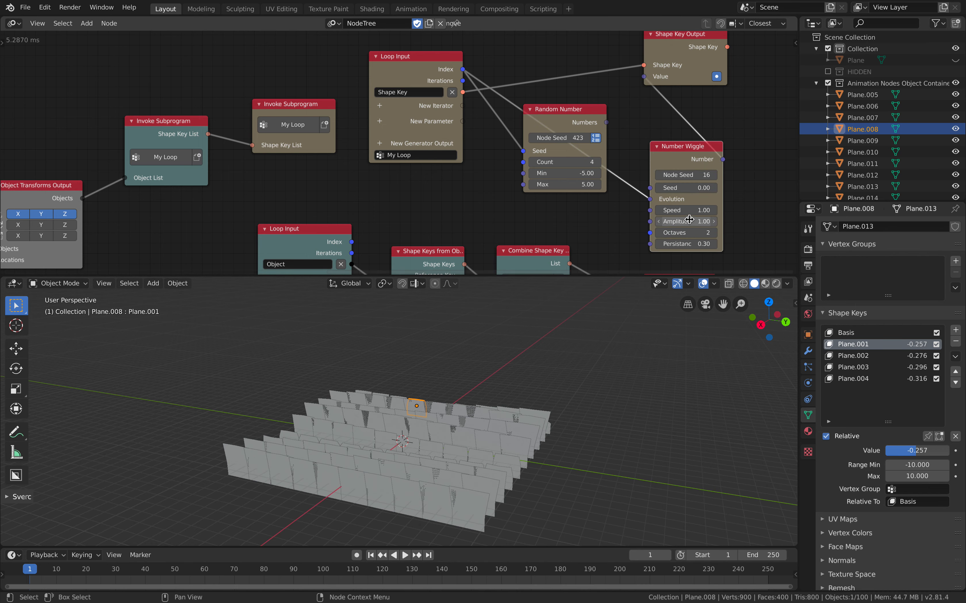
left_click_drag(685, 210, 662, 211)
middle_click_drag(688, 171, 525, 175)
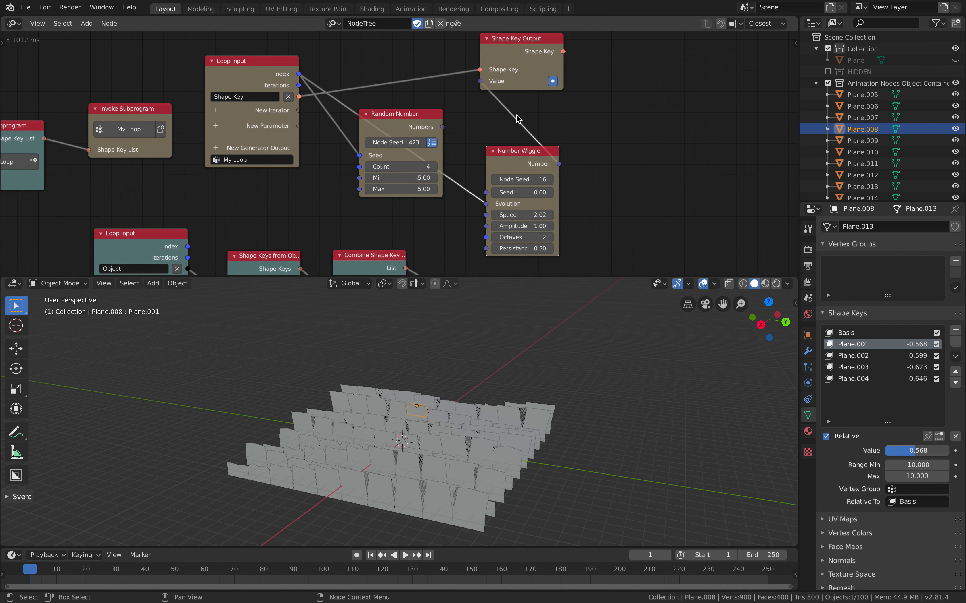
Spread out the Shape Key Output, Number Wiggle, Random Number and Loop Input nodes to make room before Number Wiggle.
left_click_drag(545, 72, 656, 51)
left_click_drag(526, 171, 562, 121)
left_click_drag(417, 120, 383, 147)
left_click_drag(664, 56, 717, 60)
left_click_drag(281, 70, 283, 52)
left_click_drag(561, 101, 616, 86)
Add a Time Info node between Random Number and Number Wiggle and connect its Frame output to the wiggle's Amplitude.
key("ctrl+a")
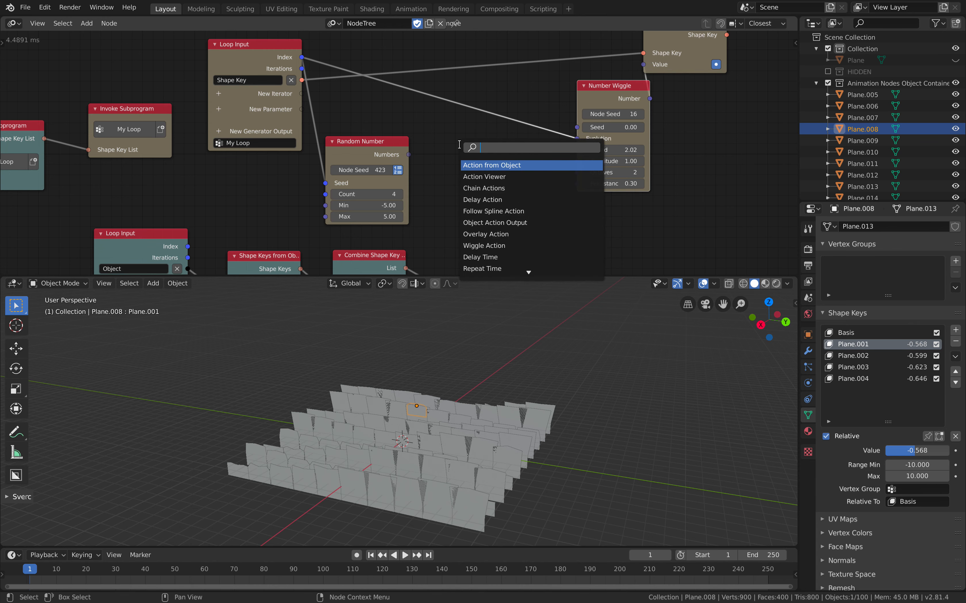
type("frame")
key("Down")
key("Return")
left_click(459, 148)
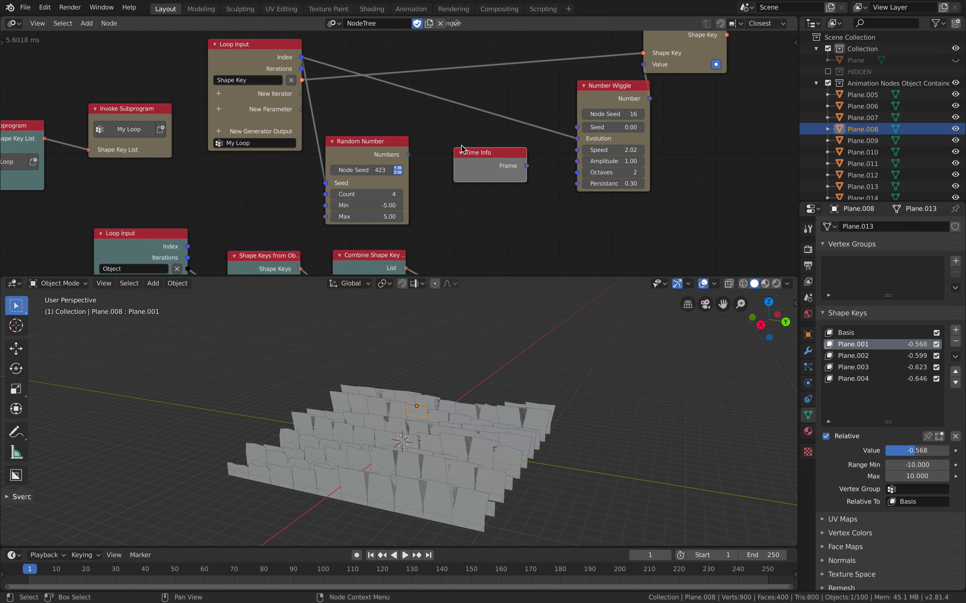
left_click_drag(526, 165, 587, 164)
Play the animation with Number Wiggle's Speed set to 0.22, and delete the Time Info node.
key("space")
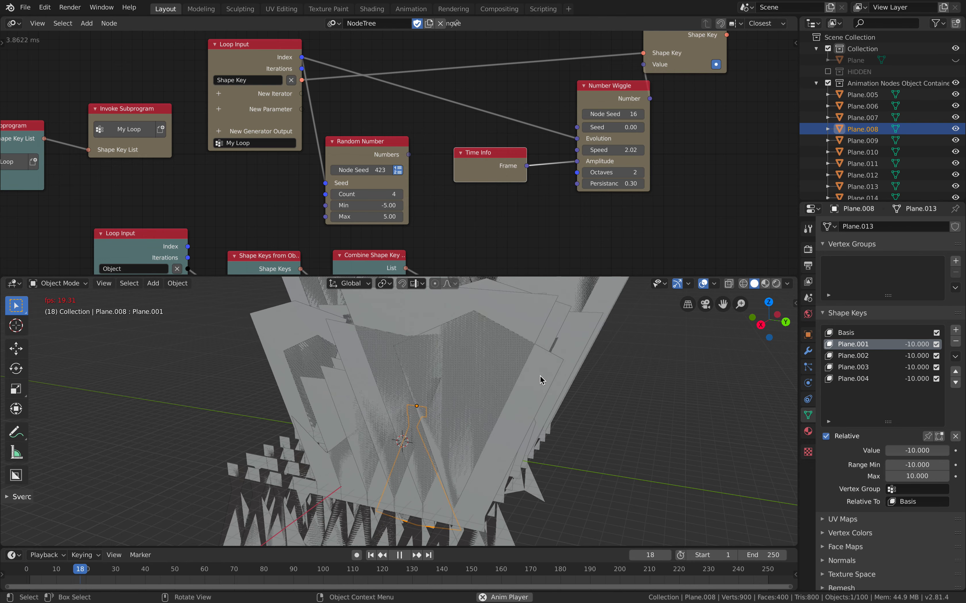
scroll(542, 377, "down", 5)
middle_click_drag(534, 388, 518, 388)
scroll(519, 388, "up", 2)
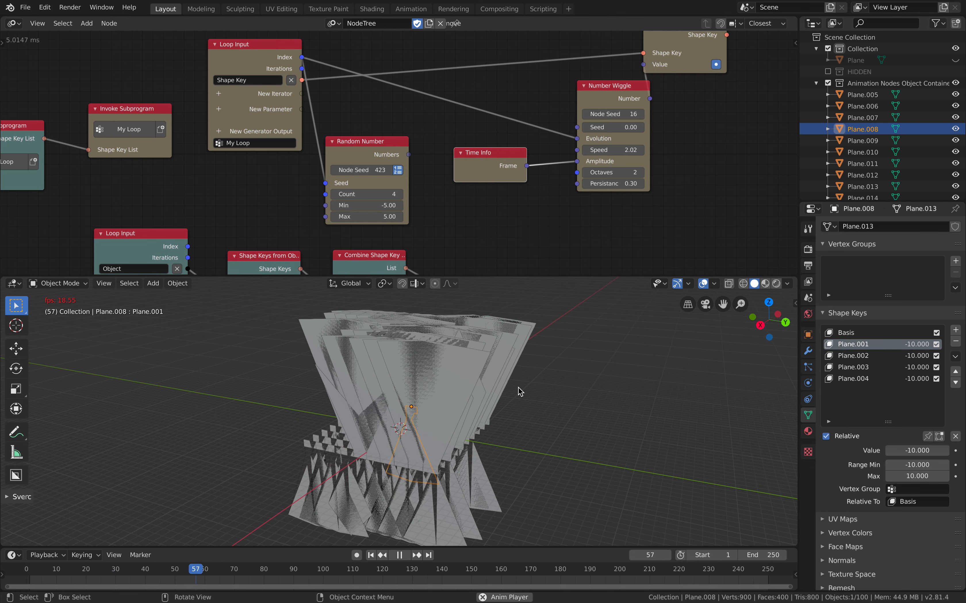
left_click_drag(612, 150, 542, 150)
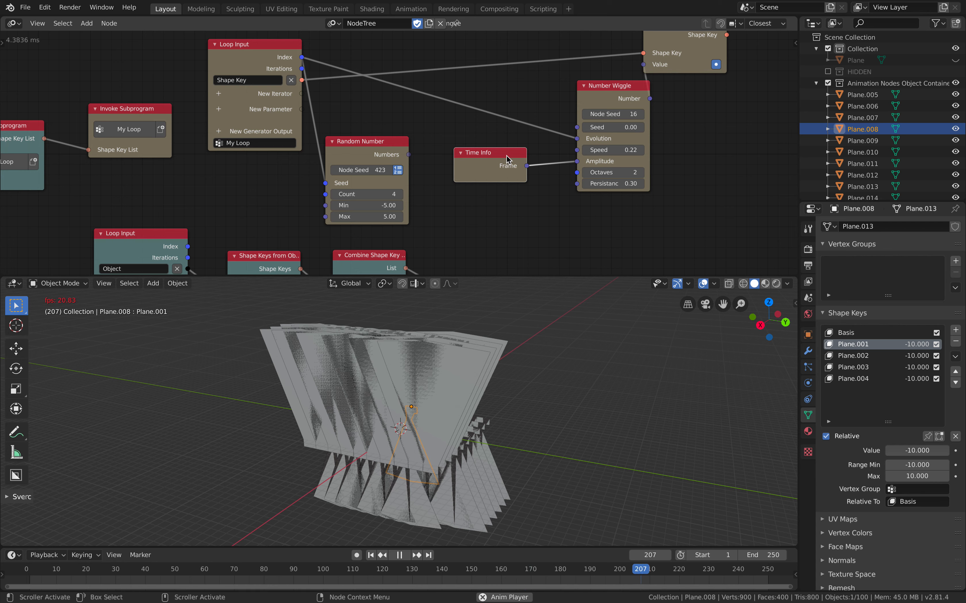
key("x")
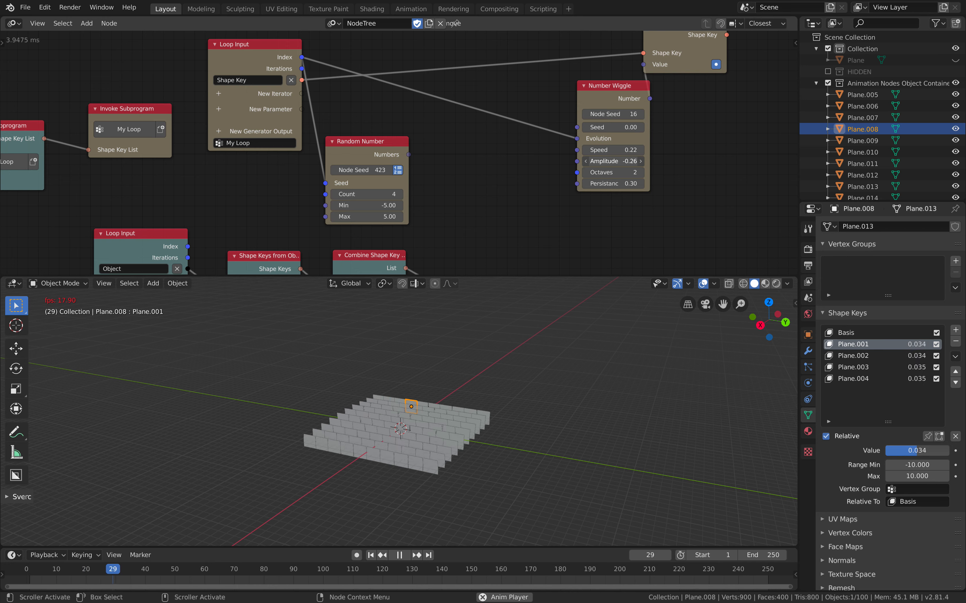
Set Number Wiggle's Speed to 0.34 and Amplitude to -1.40, and shift the node slightly.
left_click_drag(613, 150, 635, 150)
middle_click_drag(570, 393, 546, 398)
scroll(546, 398, "up", 2)
left_click_drag(614, 150, 600, 150)
left_click_drag(606, 100, 588, 108)
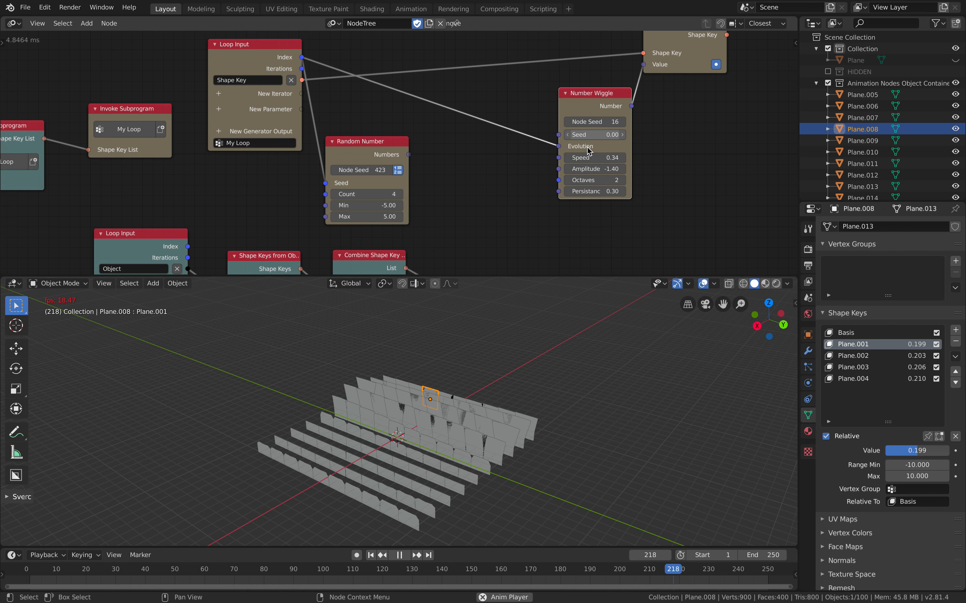
key("ctrl+a")
type("fra")
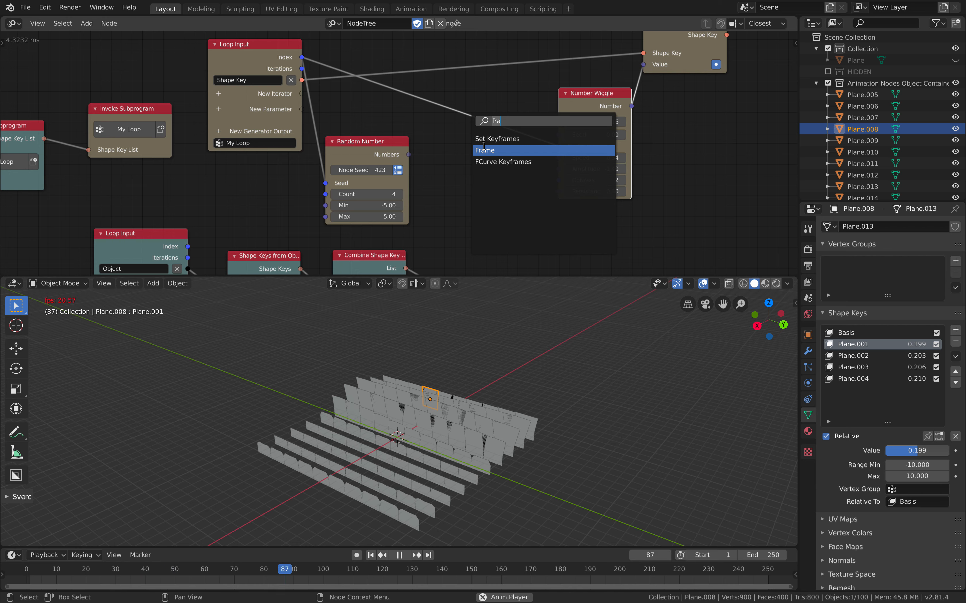
key("BackSpace")
key("BackSpace")
key("BackSpace")
type("list s")
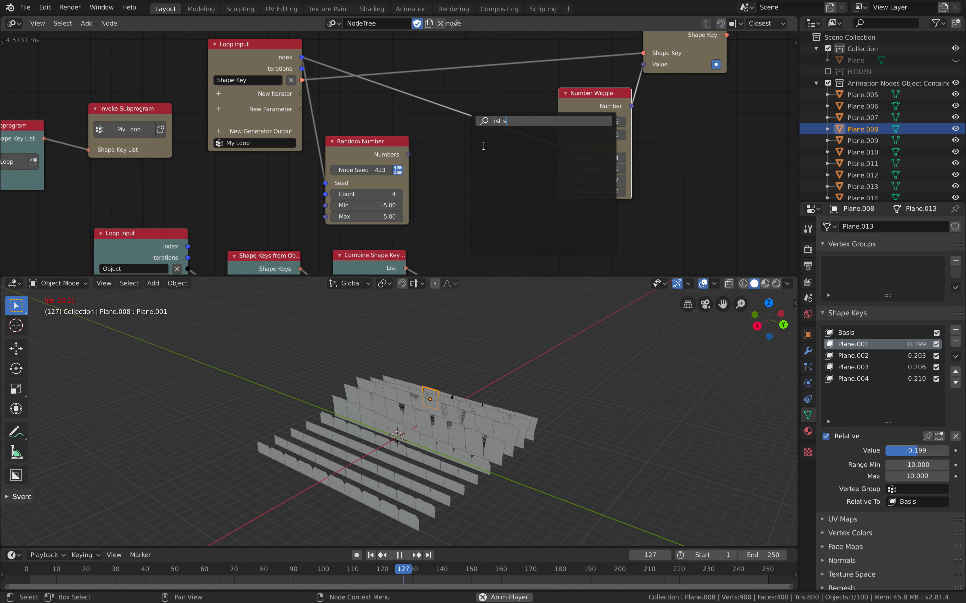
key("BackSpace")
key("BackSpace")
key("BackSpace")
key("BackSpace")
key("BackSpace")
key("BackSpace")
type("offset")
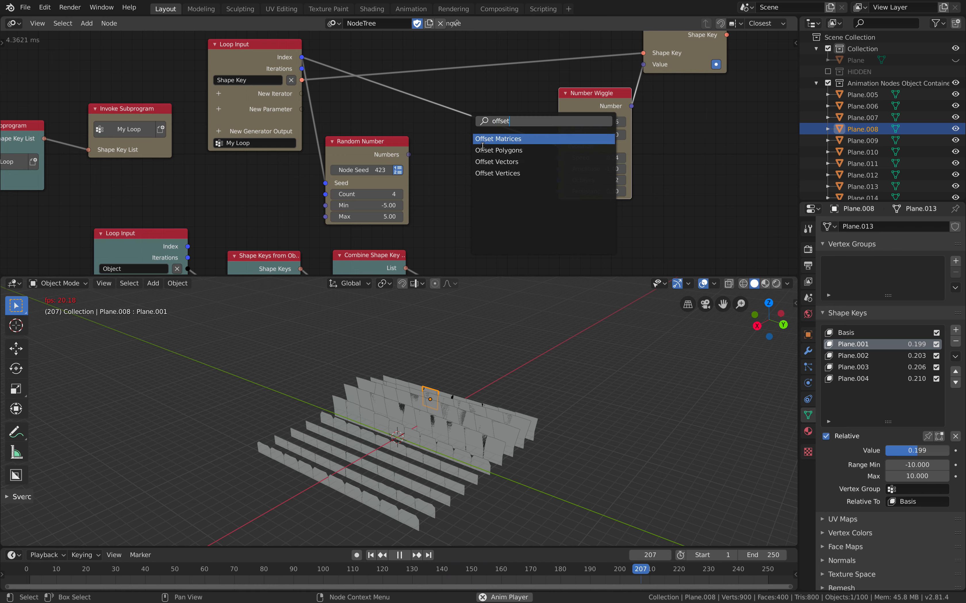
key("ctrl+BackSpace")
type("list")
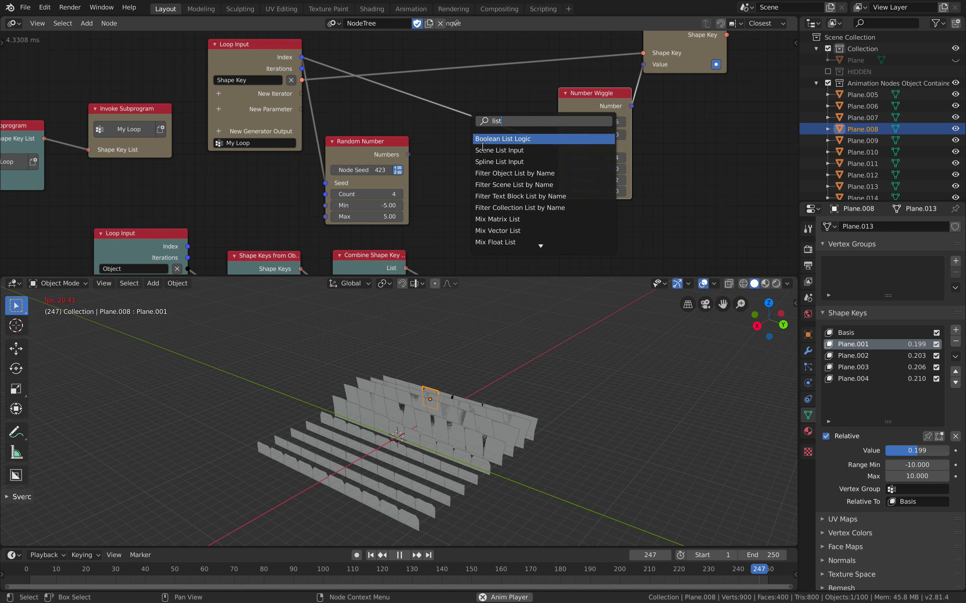
scroll(502, 244, "down", 9)
scroll(501, 244, "down", 18)
scroll(503, 243, "down", 12)
key("Escape")
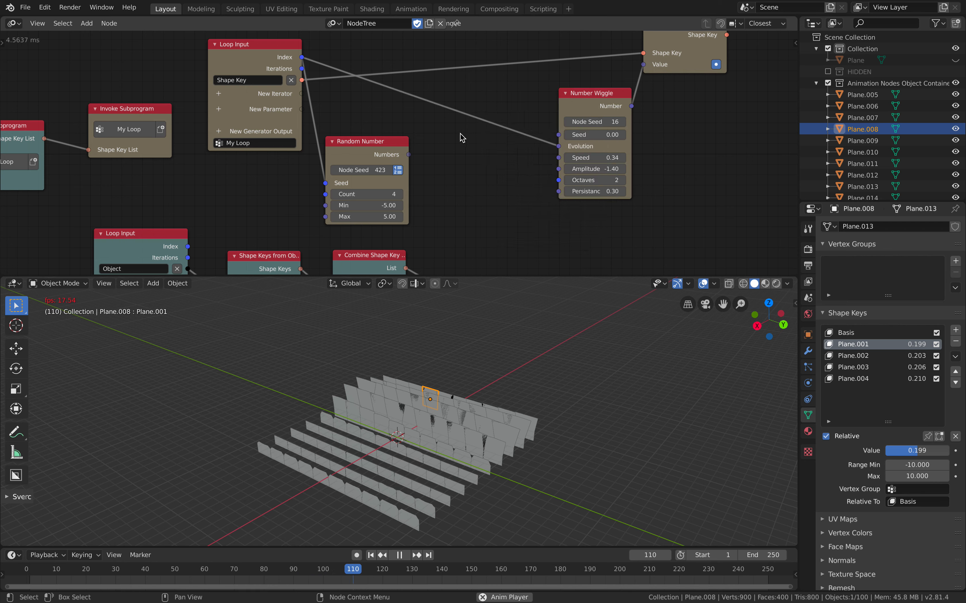
Insert a Float Math node into the link between the Loop Input's Index and Number Wiggle's Evolution, with the operation Add.
key("ctrl+a")
type("math")
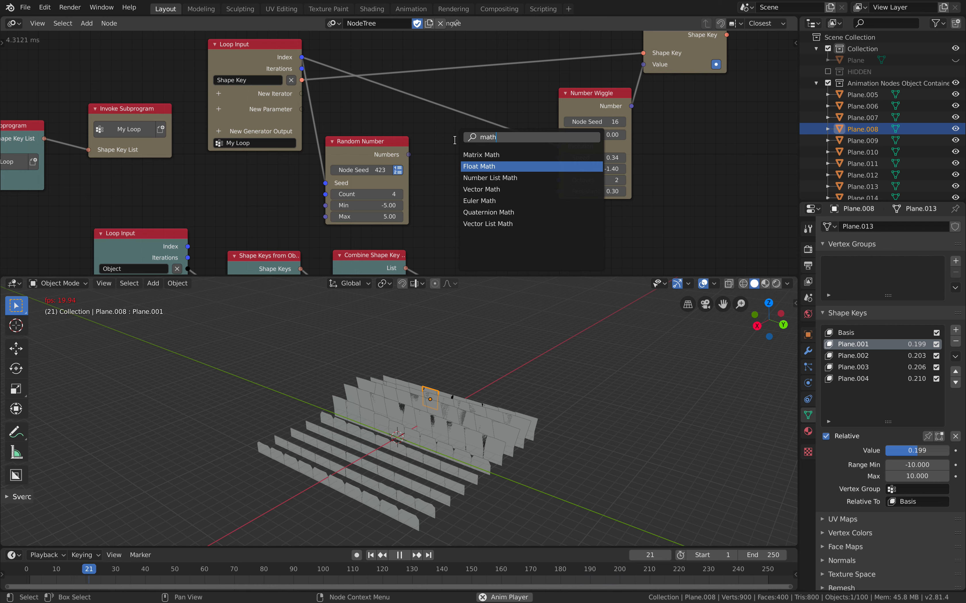
key("Return")
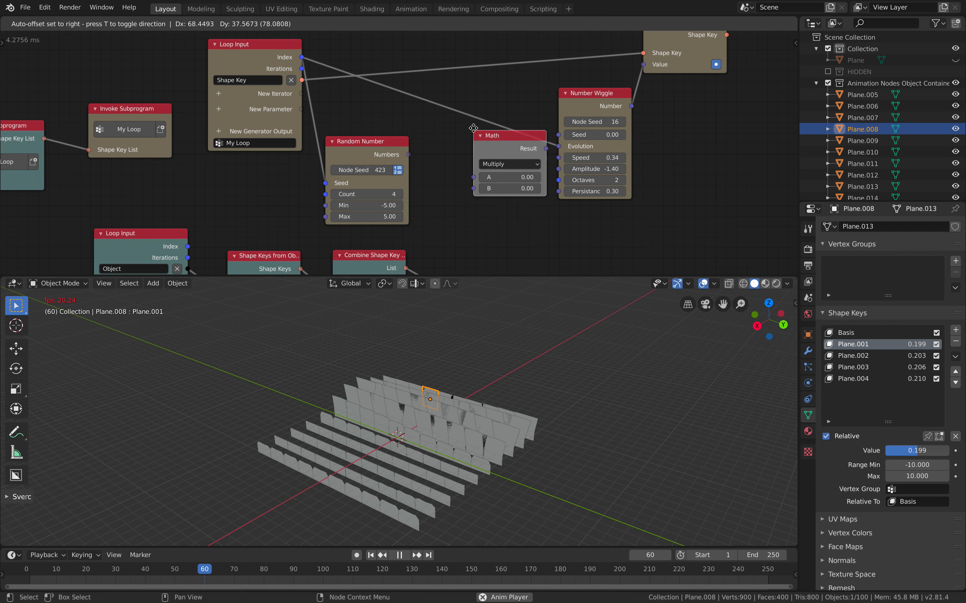
left_click(446, 120)
left_click(479, 158)
left_click(483, 171)
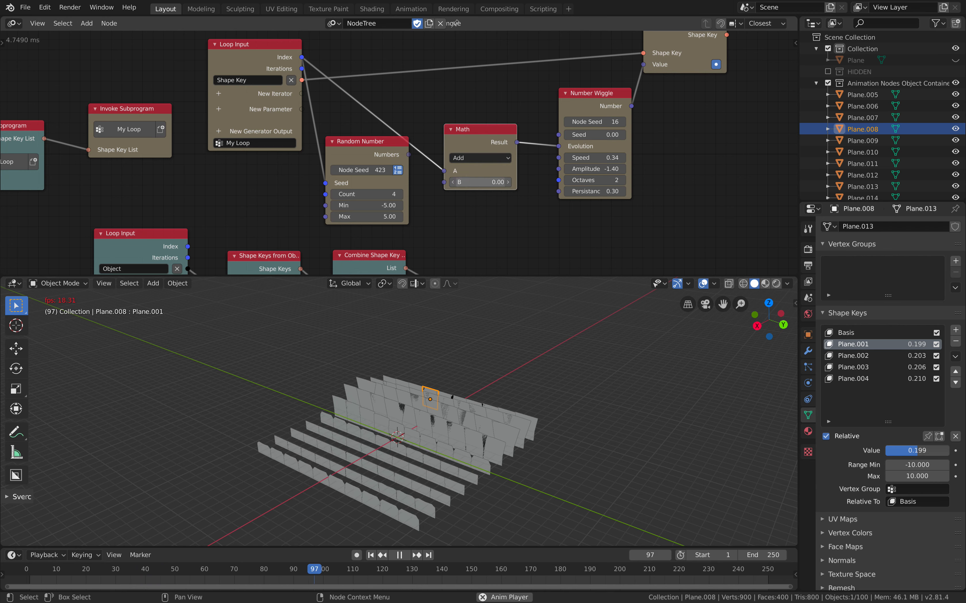
Set the Math node's B value to 107.64 and save the file.
left_click_drag(480, 182, 511, 182)
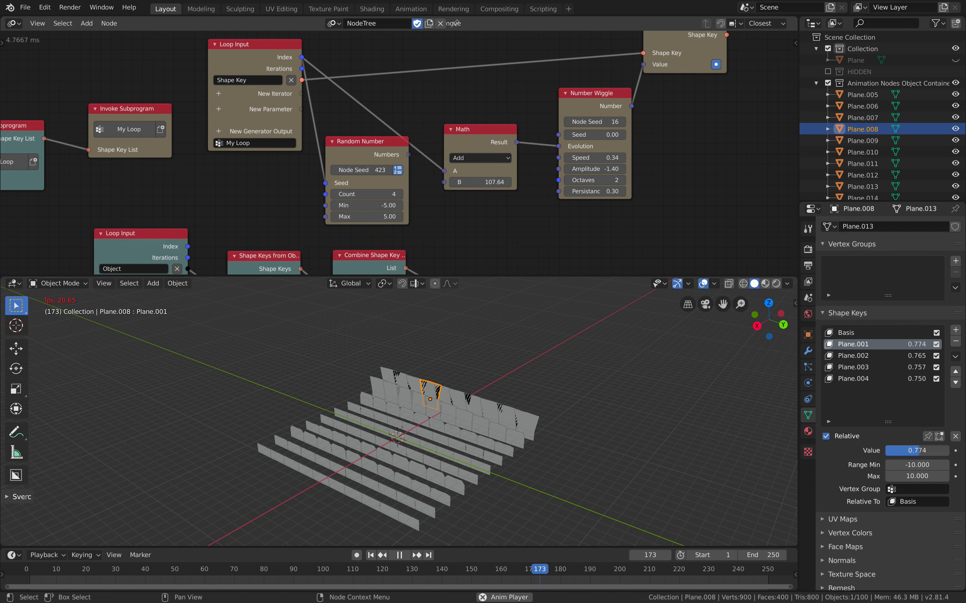
key("ctrl+s")
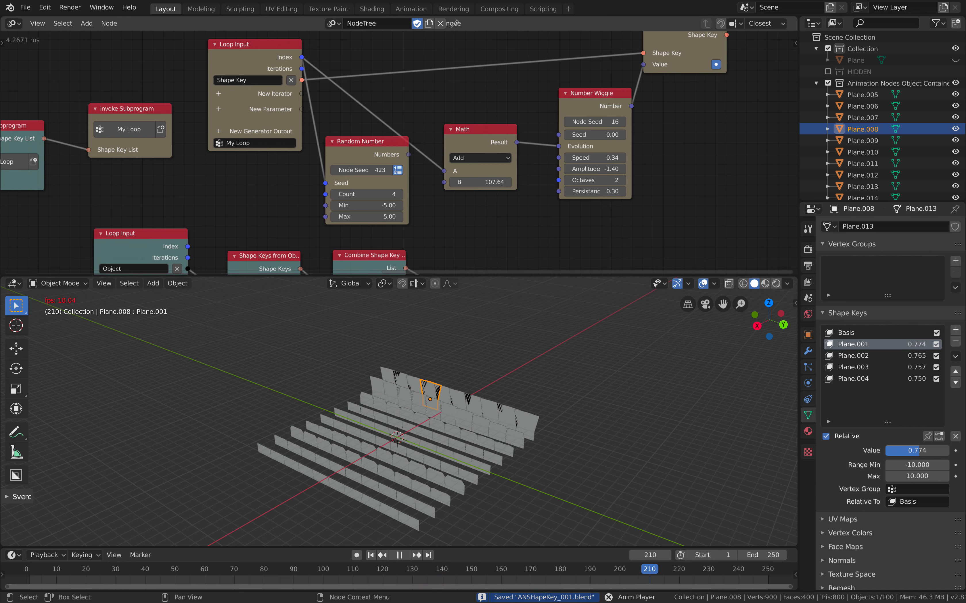
Look over the whole node tree, from the mesh nodes to the shape key loop.
scroll(399, 153, "down", 1)
scroll(399, 153, "down", 3)
middle_click_drag(399, 153, 468, 160)
scroll(398, 153, "up", 3)
scroll(399, 152, "down", 1)
scroll(399, 153, "down", 5)
middle_click_drag(399, 153, 528, 157)
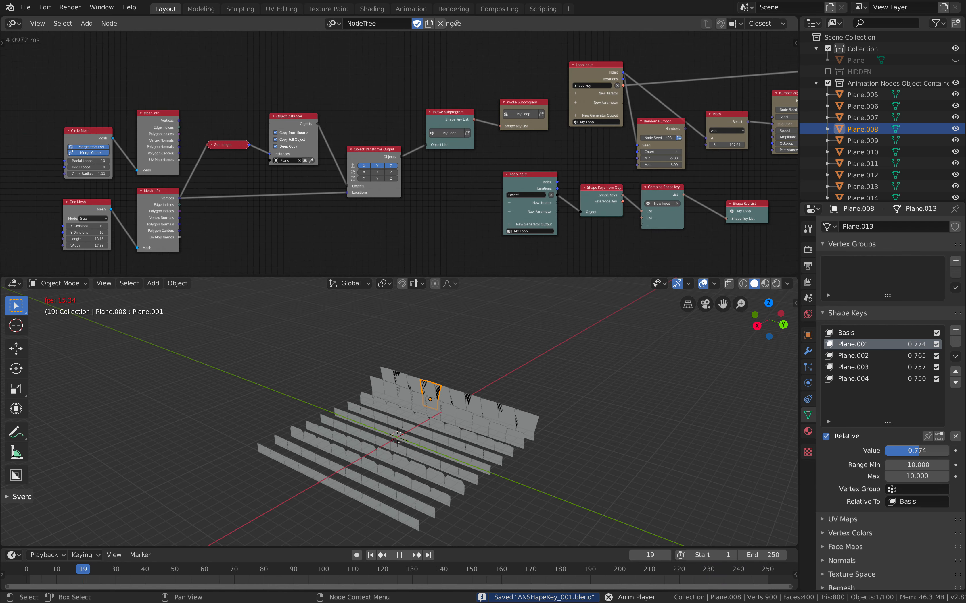
scroll(398, 153, "down", 2)
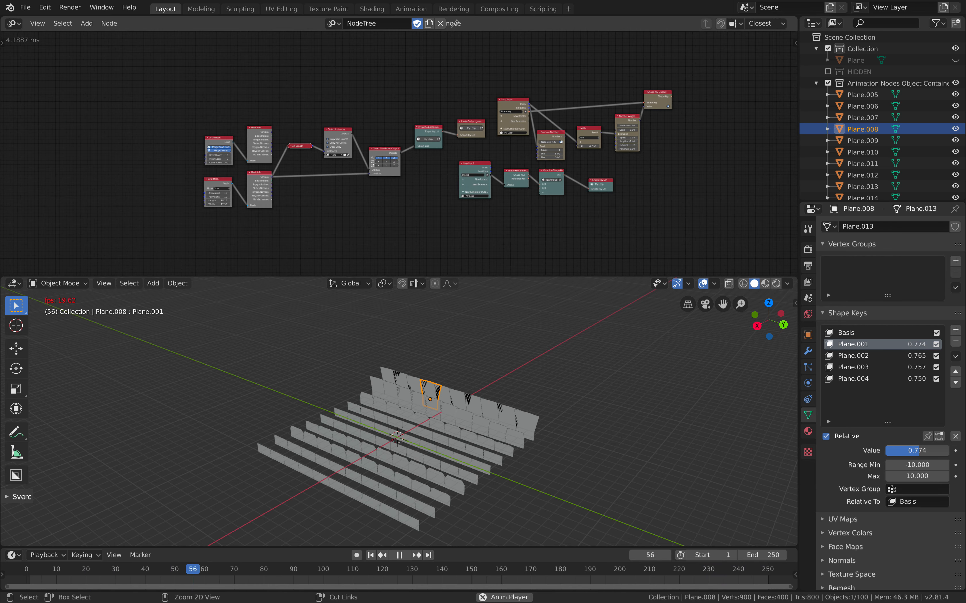
Switch to the freshly started Blender session and open the recent file ANSHapeKey_001.blend.
key("ctrl+Left")
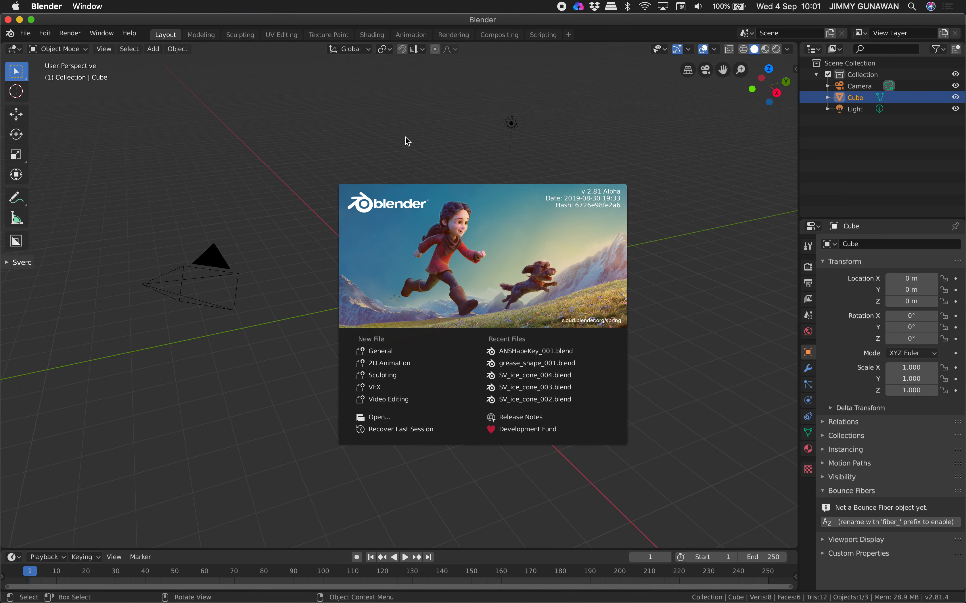
left_click(384, 133)
middle_click_drag(204, 96, 183, 96)
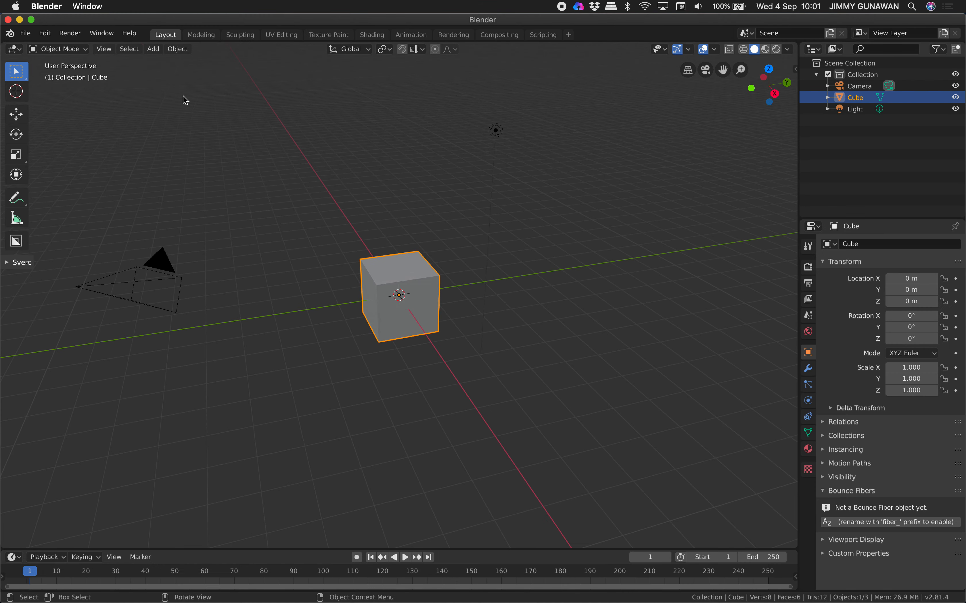
left_click(25, 36)
mouse_move(60, 70)
left_click(156, 70)
Save the project as a new version named ANSHapeKey_002.blend.
left_click(25, 33)
left_click(48, 120)
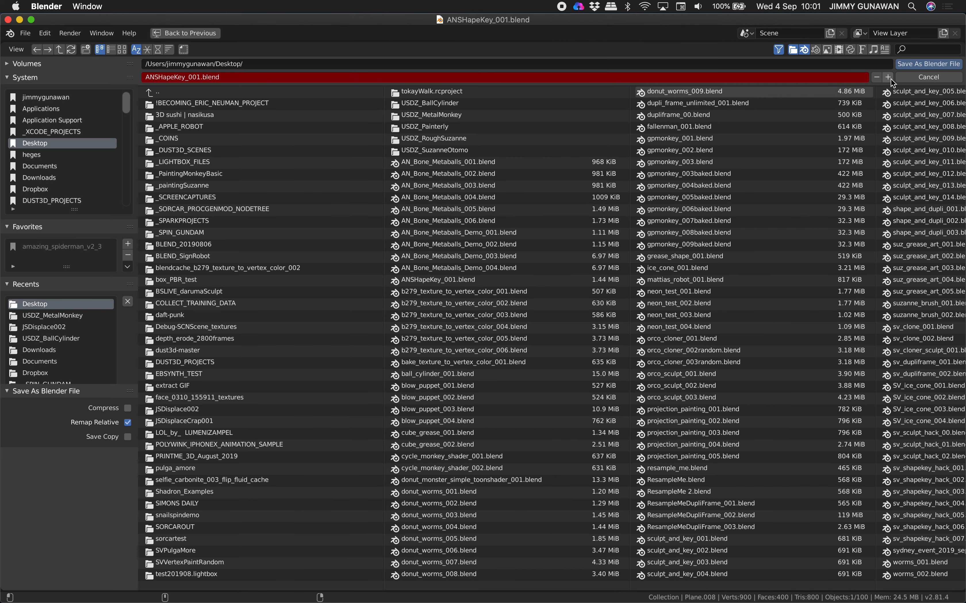
left_click(905, 65)
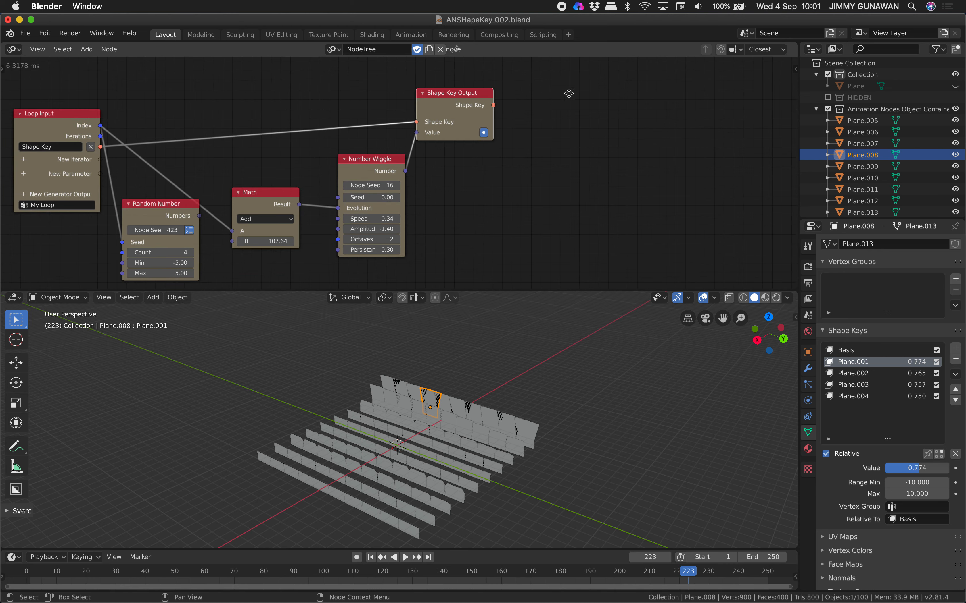
Move the Shape Key Output, Number Wiggle and Math nodes farther away from Random Number.
left_click_drag(554, 94, 650, 78)
left_click_drag(393, 157, 574, 132)
left_click_drag(275, 191, 454, 147)
Add a Time Info node between Random Number and Math, and connect its Frame output to Math's B input.
scroll(450, 191, "up", 2)
key("shift+a")
left_click(326, 208)
key("Escape")
key("shift+a")
left_click(311, 226)
type("fra")
left_click(326, 257)
left_click(261, 217)
left_click_drag(358, 243, 410, 198)
Play the animation and set the scene's end frame to 1000.
key("space")
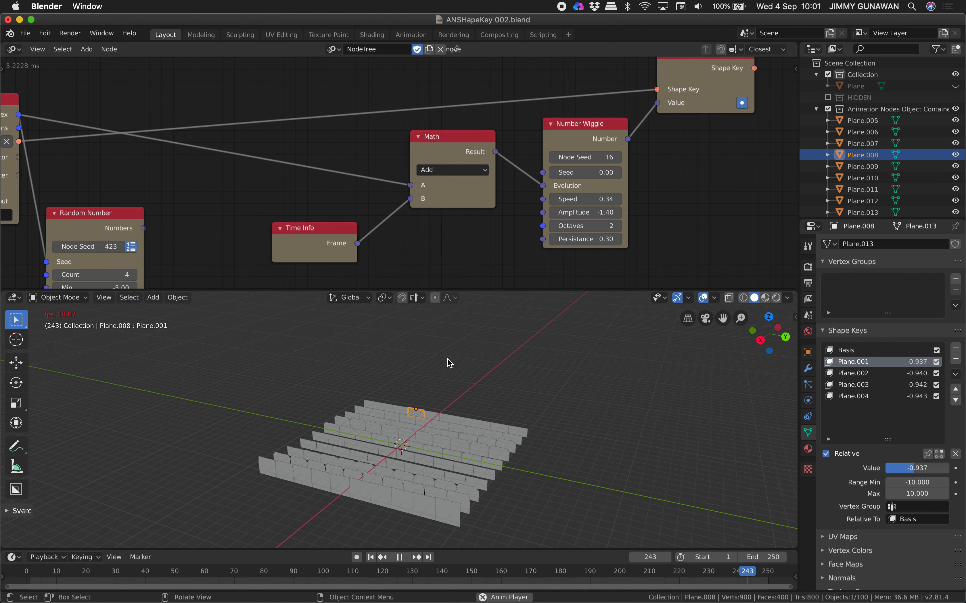
left_click(755, 557)
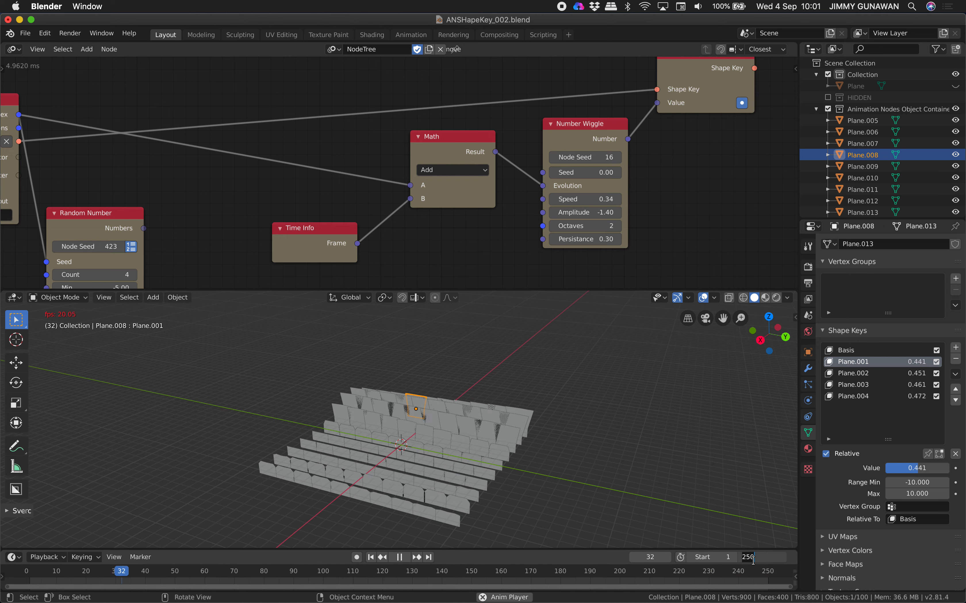
type("1000")
key("Return")
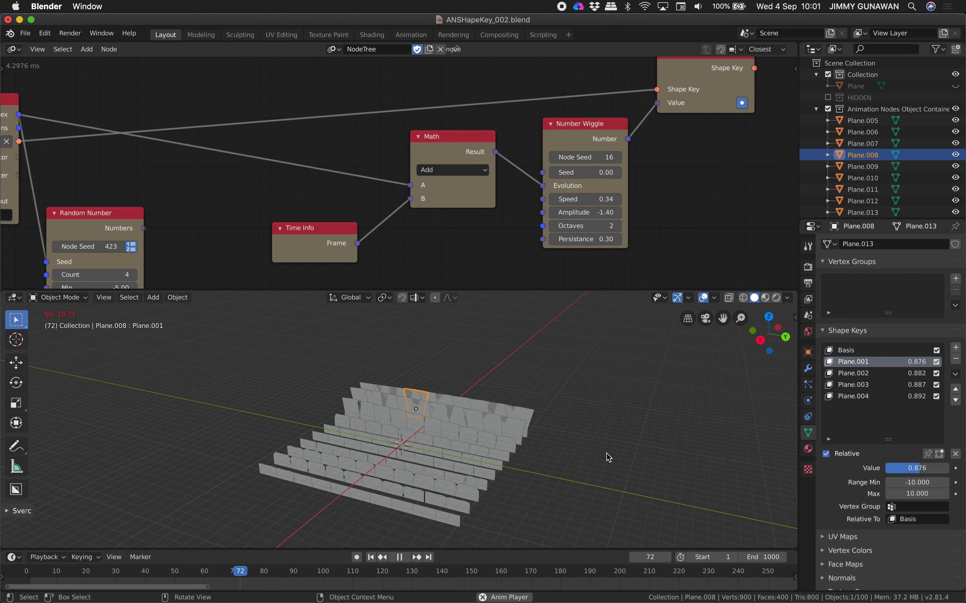
scroll(567, 436, "up", 3)
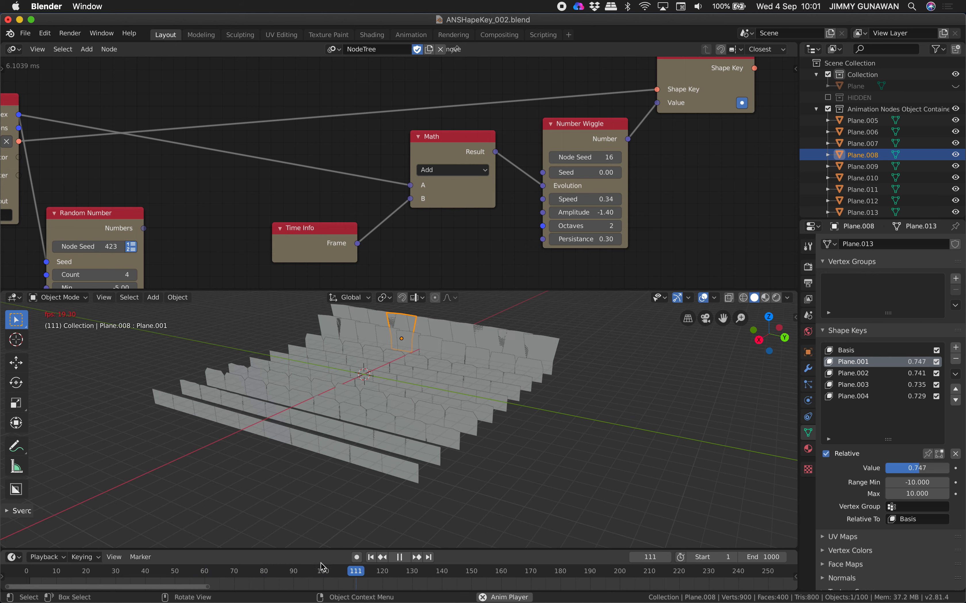
Shift through the timeline and set the scene's end frame to 2000.
left_click_drag(351, 573, 732, 573)
scroll(706, 563, "down", 4)
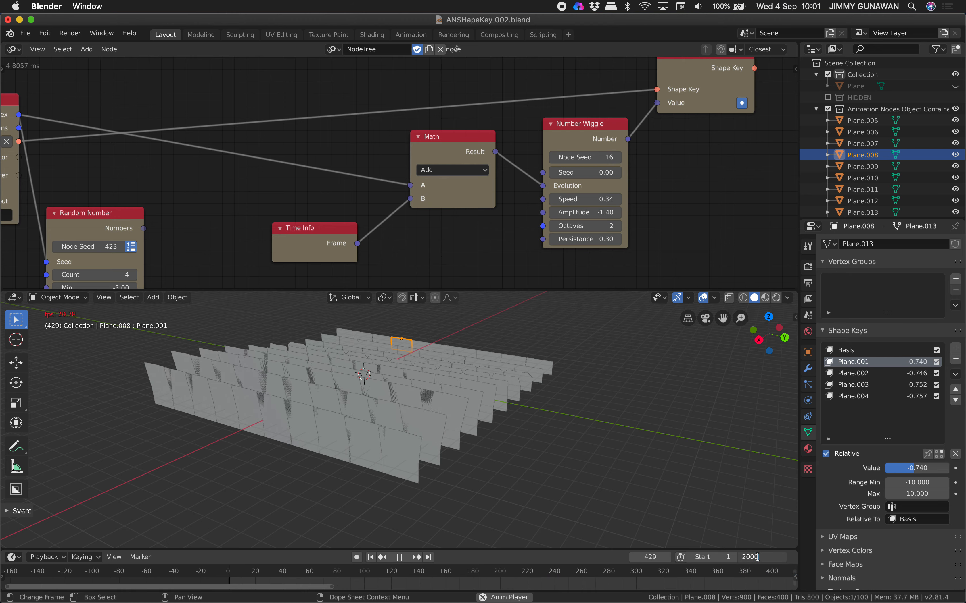
key("Return")
View the waving grid from another angle and select all the instanced planes.
middle_click_drag(575, 463, 411, 509)
middle_click_drag(442, 433, 580, 411)
left_click(442, 437)
key("a")
key("a")
key("a")
Move the Grid Mesh node away from its Mesh Info node to free space for another mesh node.
middle_click_drag(222, 178, 449, 152)
scroll(449, 152, "down", 10)
middle_click_drag(174, 171, 455, 160)
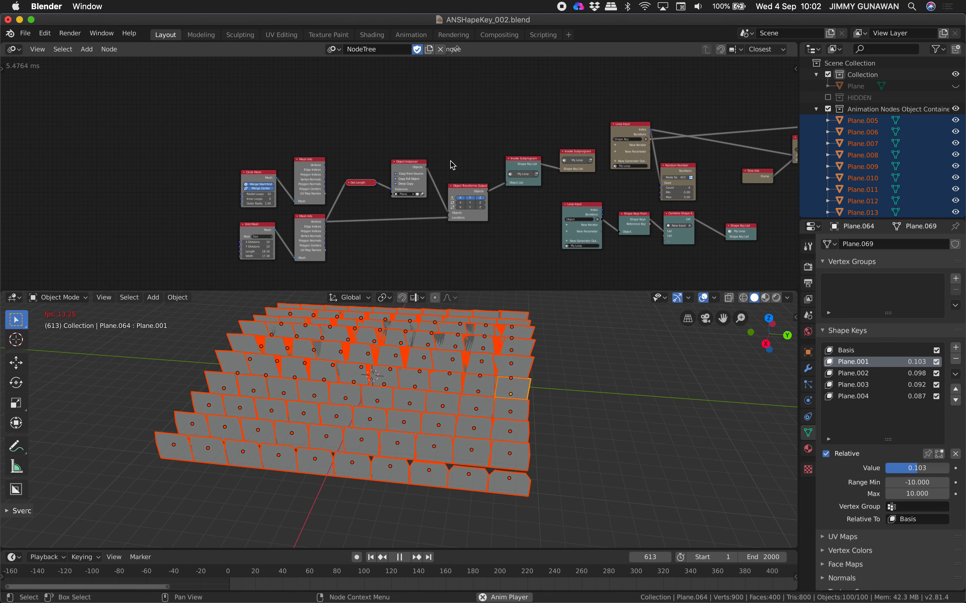
scroll(359, 176, "up", 3)
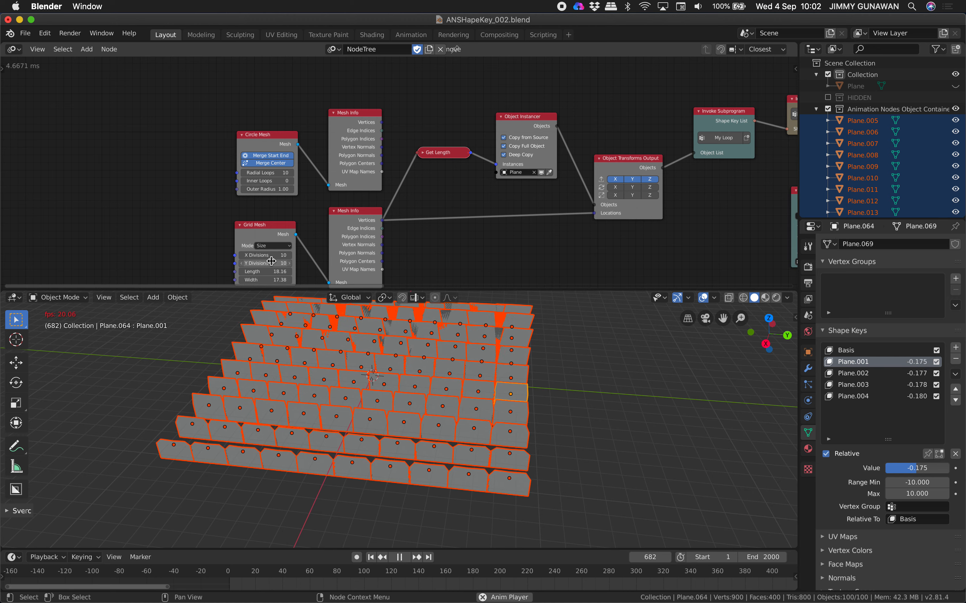
left_click_drag(259, 235, 208, 229)
middle_click_drag(208, 229, 236, 213)
scroll(236, 212, "up", 1)
left_click_drag(236, 212, 168, 198)
middle_click_drag(224, 252, 228, 234)
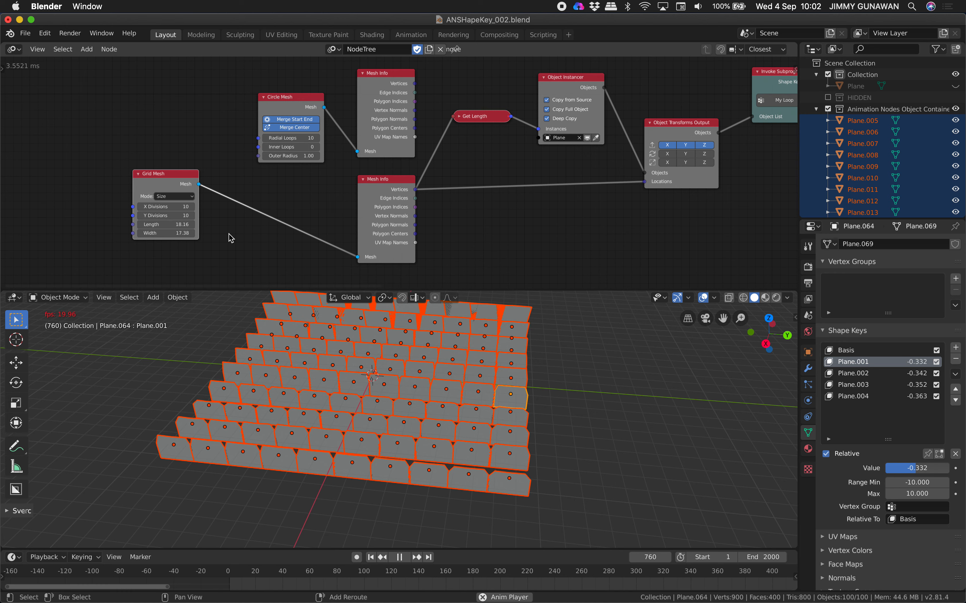
Add a Line Mesh node and connect its Mesh output to the lower Mesh Info node in place of Grid Mesh.
key("ctrl+a")
type("line mesh")
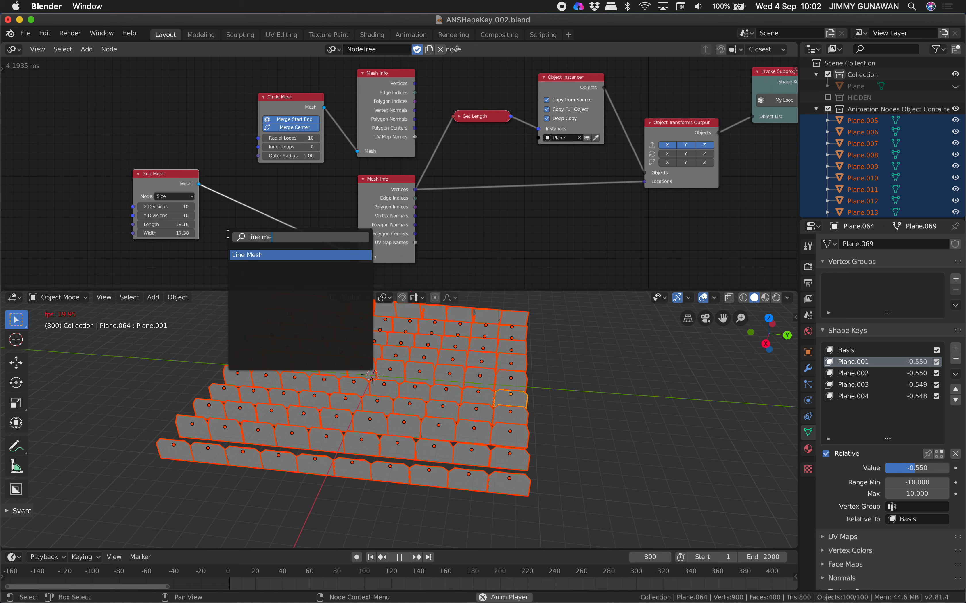
key("Return")
left_click(273, 252)
left_click_drag(286, 248, 263, 221)
Extend the Line Mesh node's End X to 14.90 and set its Steps to 400.
middle_click_drag(317, 251, 317, 191)
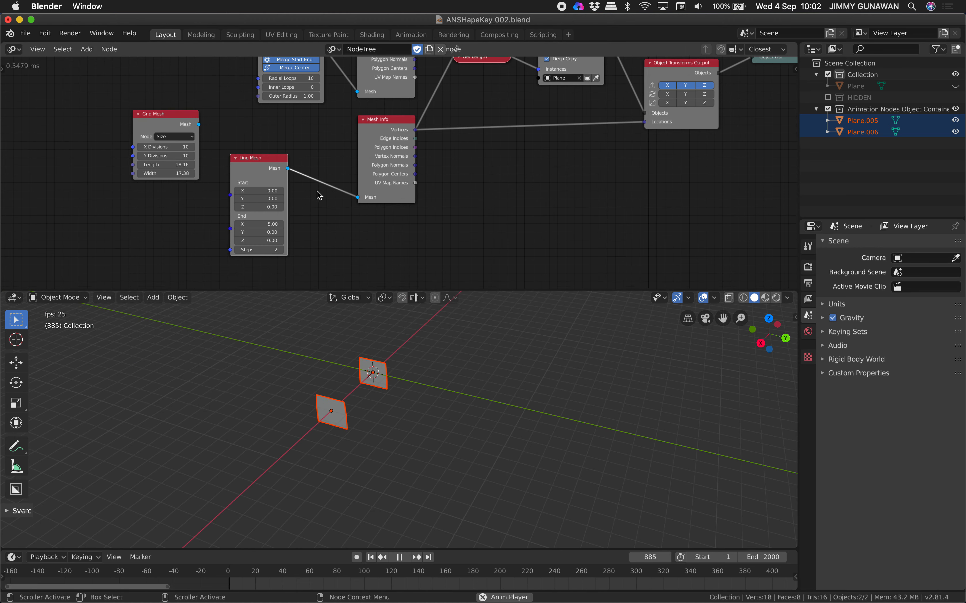
left_click(281, 250)
left_click(281, 250)
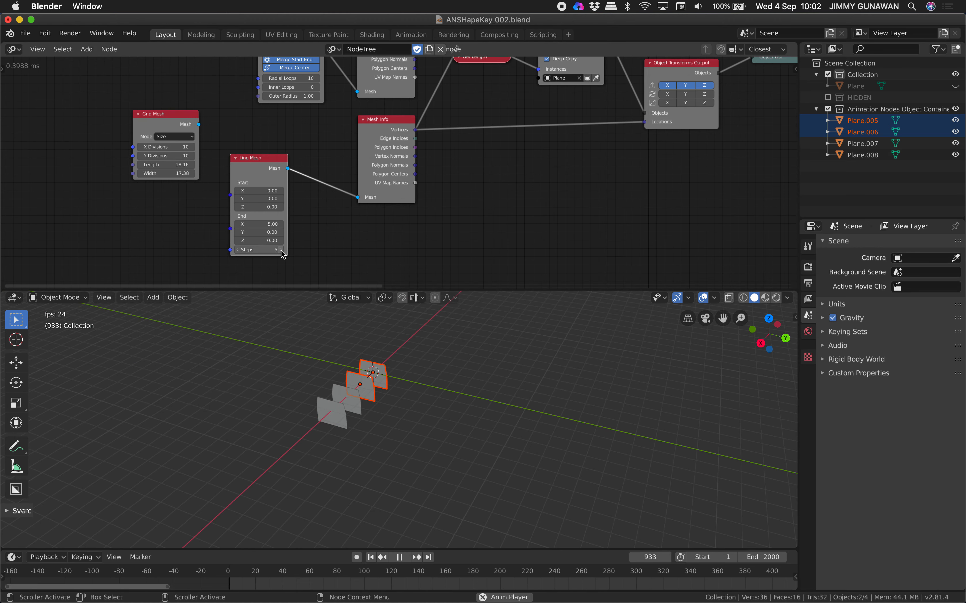
left_click_drag(281, 250, 309, 249)
left_click_drag(268, 225, 347, 224)
middle_click_drag(359, 395, 544, 367)
scroll(274, 233, "up", 1)
left_click_drag(248, 228, 290, 228)
left_click_drag(248, 256, 774, 256)
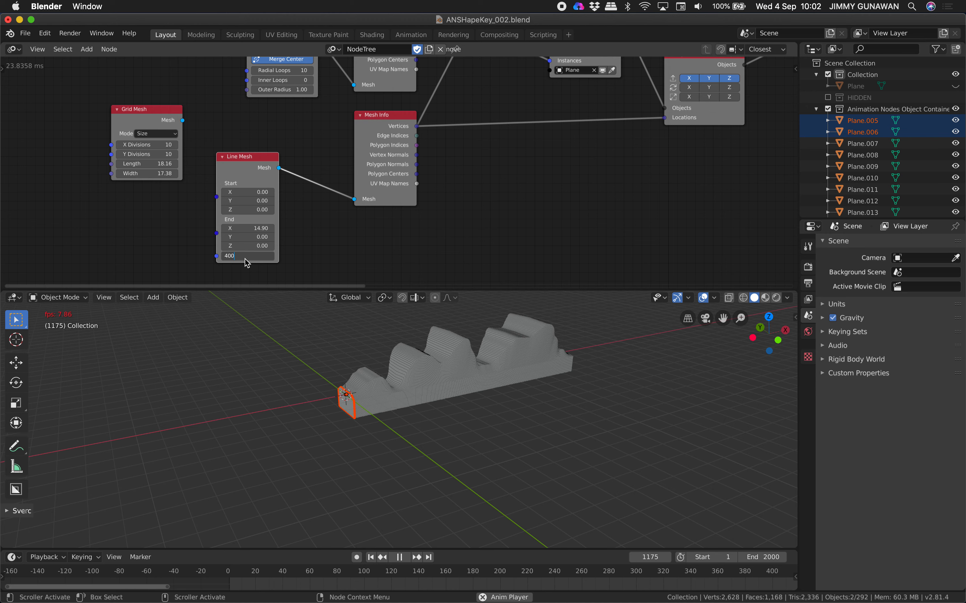
key("Return")
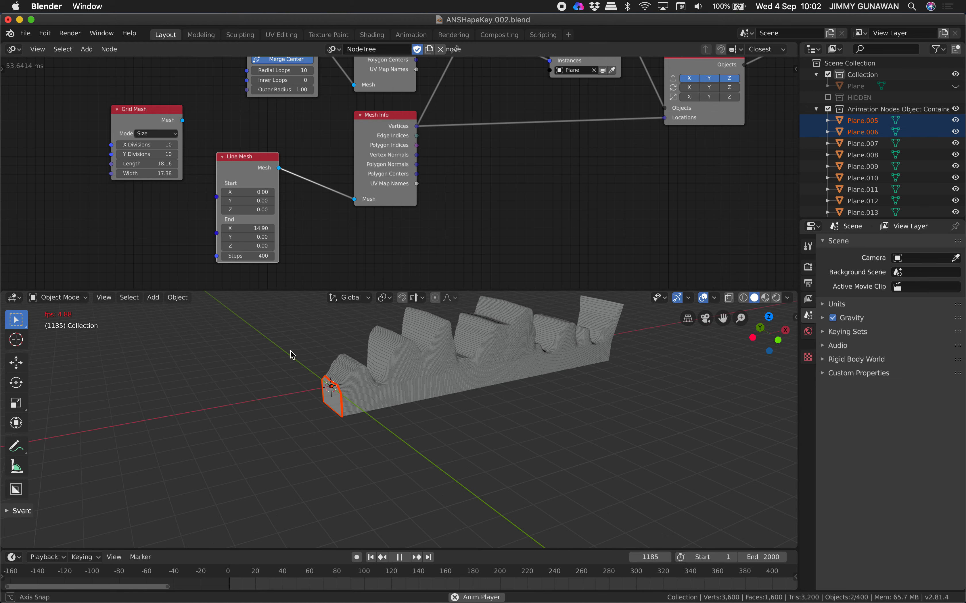
Try 20 for the Line Mesh node's End X and settle on 40.
middle_click_drag(472, 390, 328, 273)
left_click(418, 388)
key("alt+a")
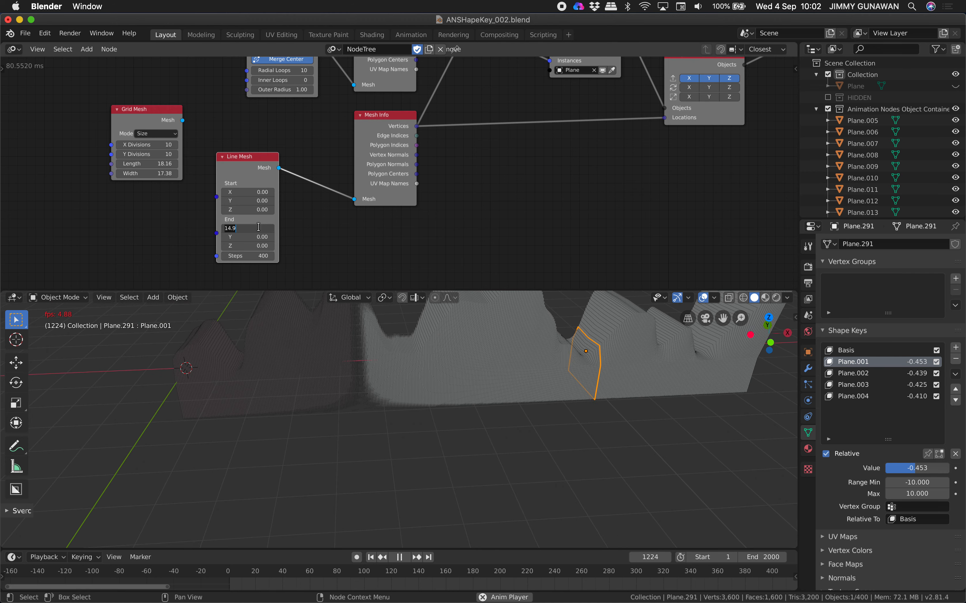
type("20")
key("Return")
scroll(258, 227, "down", 1)
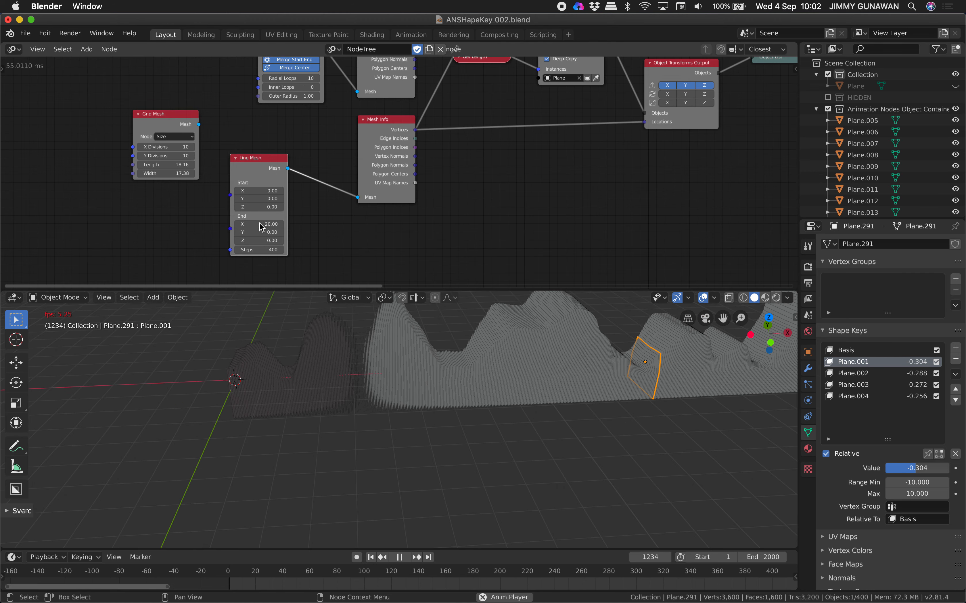
type("40")
key("Return")
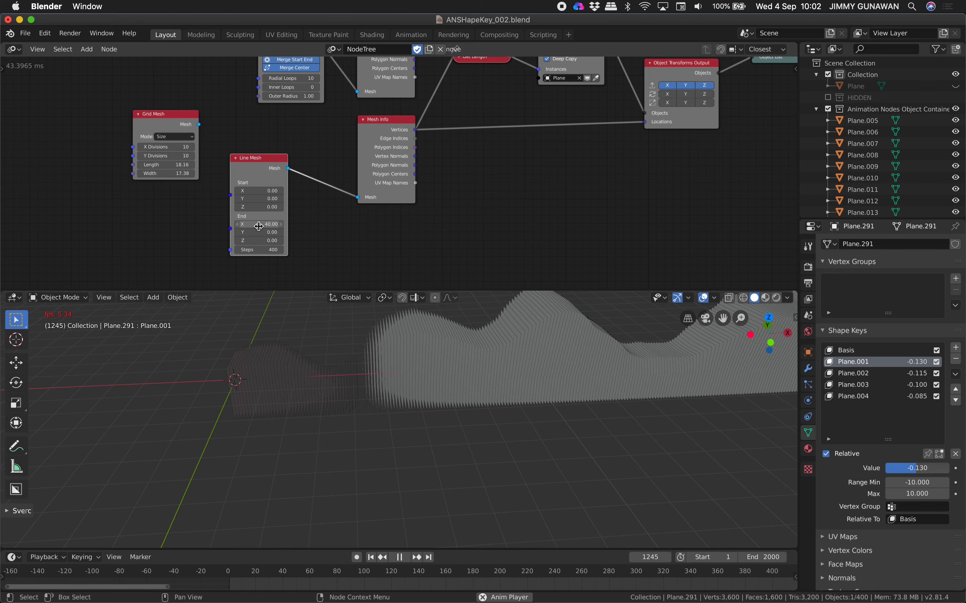
Stop the animation playback and select all the instanced planes along the line.
middle_click_drag(423, 395, 423, 455)
middle_click_drag(457, 370, 452, 381)
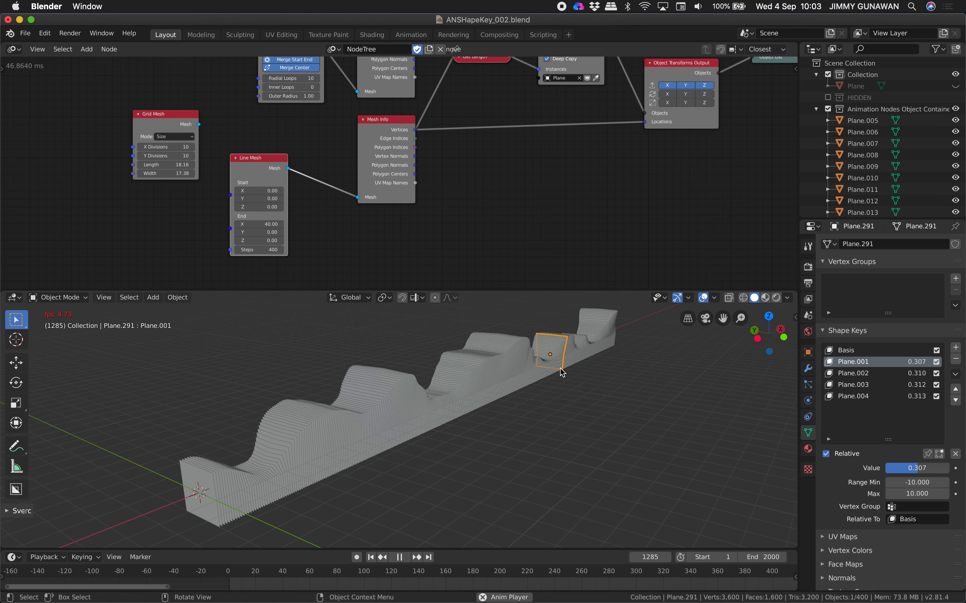
left_click(400, 556)
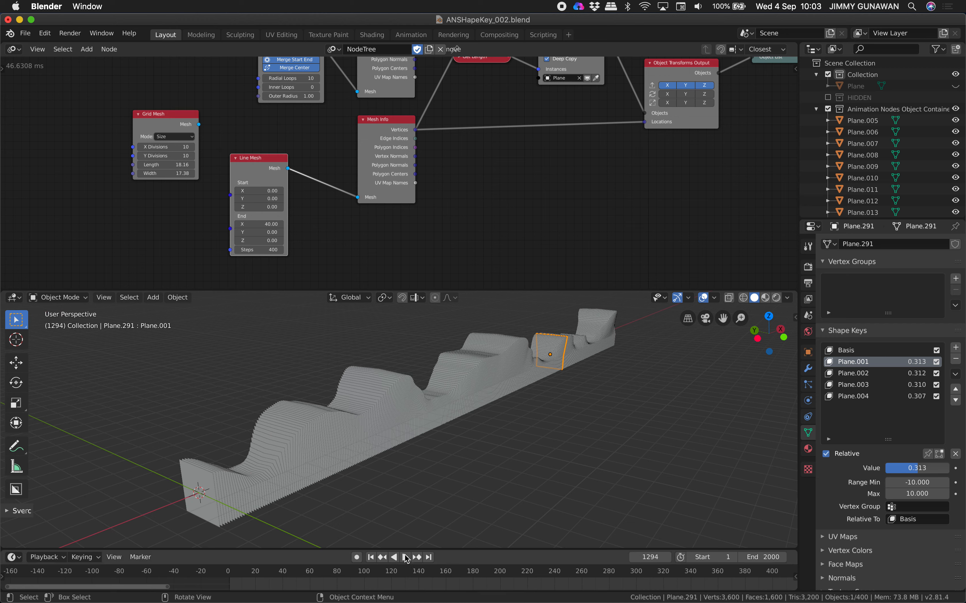
key("a")
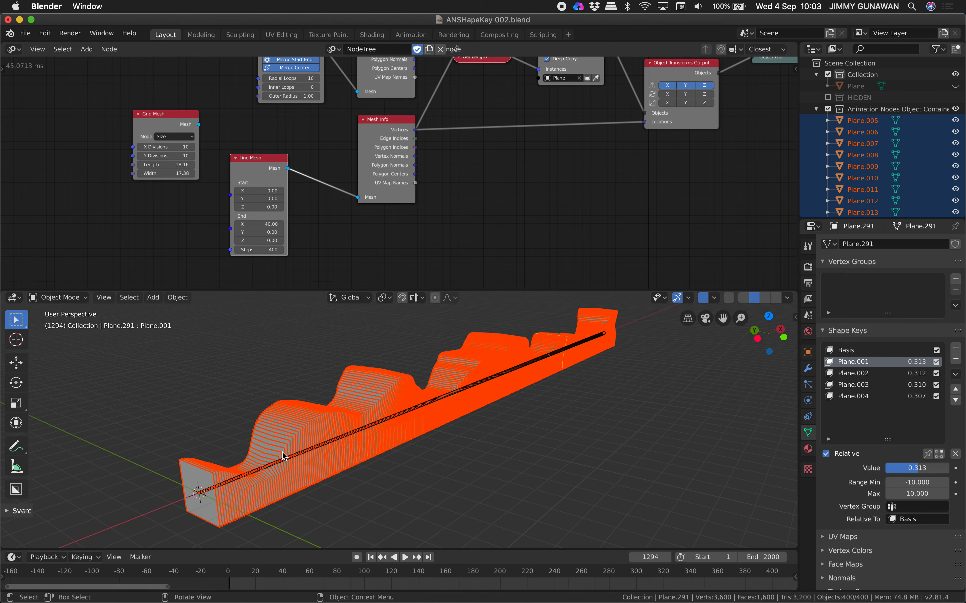
Save the file with nothing selected and set the Line Mesh node's Steps to 100.
mouse_move(483, 356)
middle_mouse_down()
mouse_move(506, 349)
mouse_move(496, 355)
middle_mouse_up()
key("alt+a")
key("super+s")
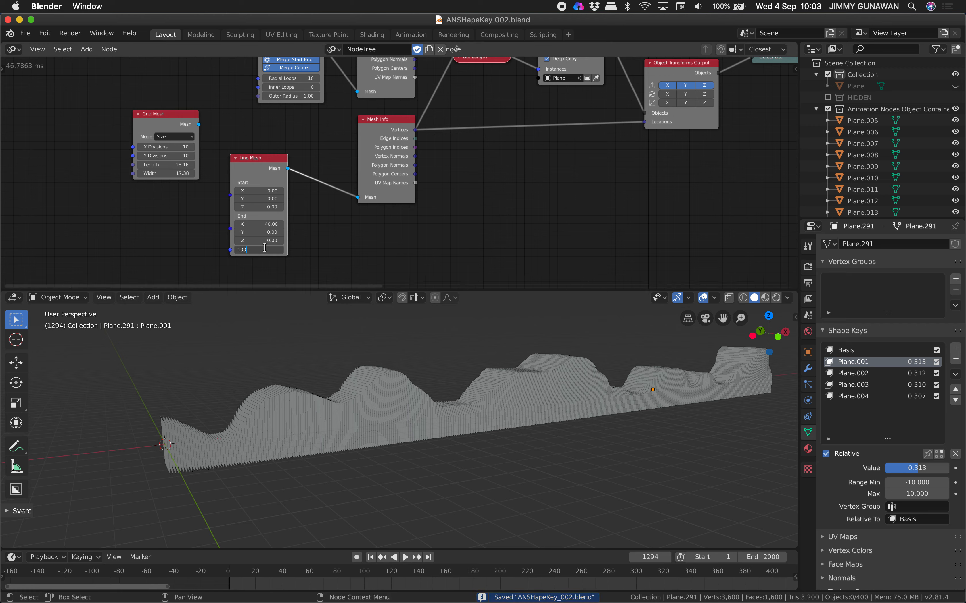
key("Return")
middle_click_drag(435, 399, 463, 411)
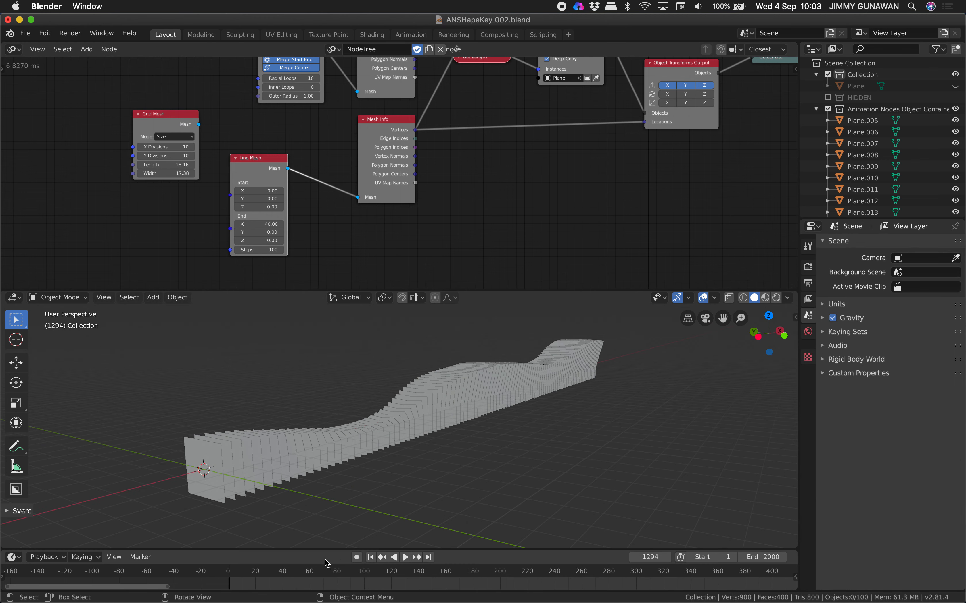
Enlarge the timeline to show the full 2000-frame range and scrub the animation to frame 1753.
scroll(230, 575, "down", 8)
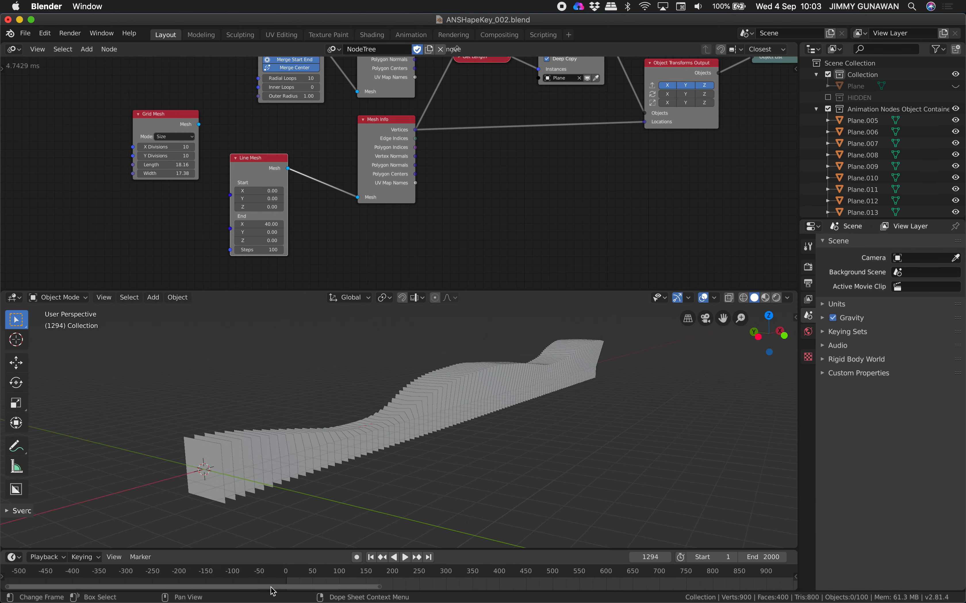
left_click(302, 569)
left_click_drag(307, 550, 306, 523)
left_click_drag(382, 544, 518, 544)
scroll(356, 567, "down", 4)
left_click_drag(376, 553, 476, 532)
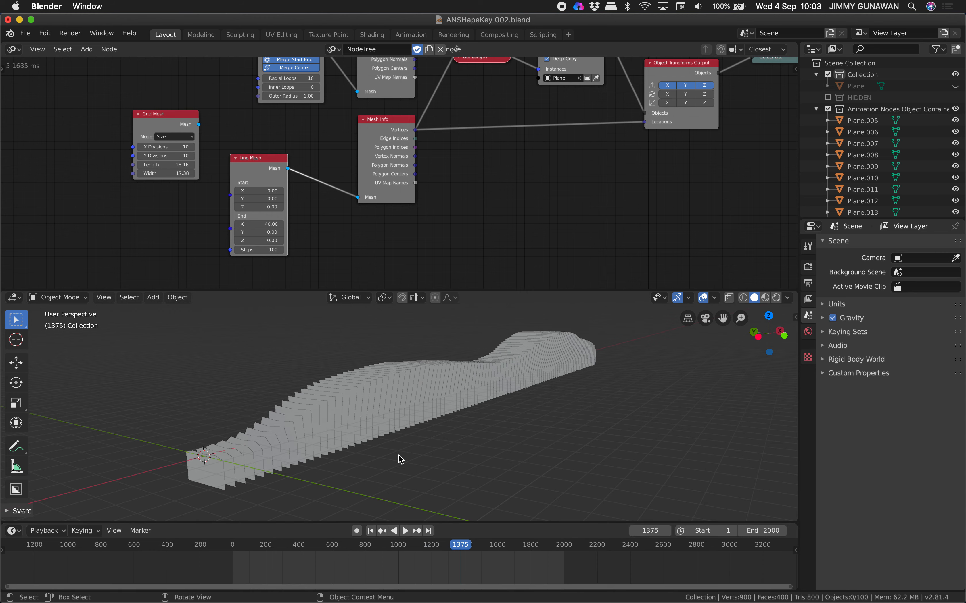
left_click(268, 546)
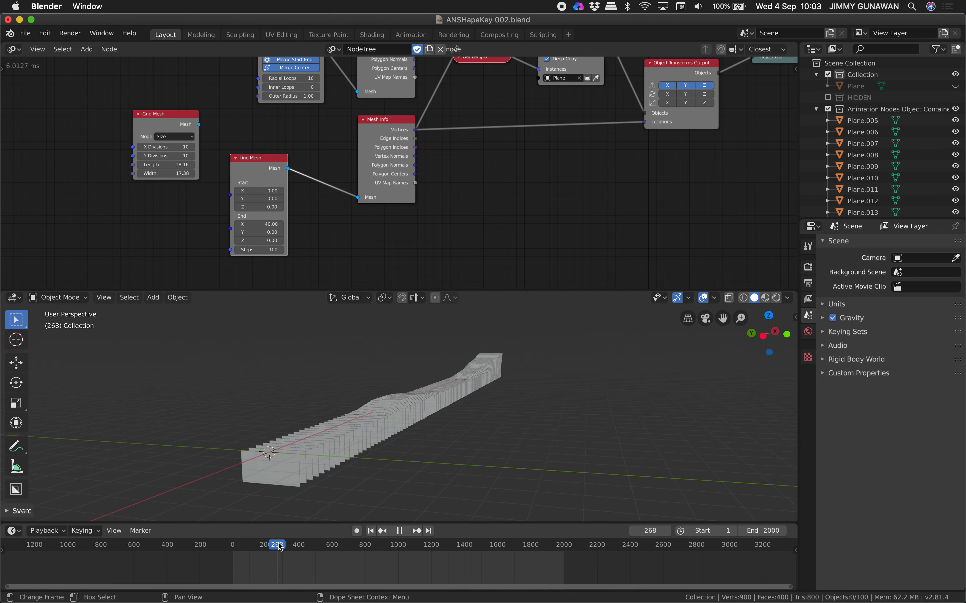
left_click_drag(280, 547, 523, 539)
middle_click_drag(536, 438, 465, 395)
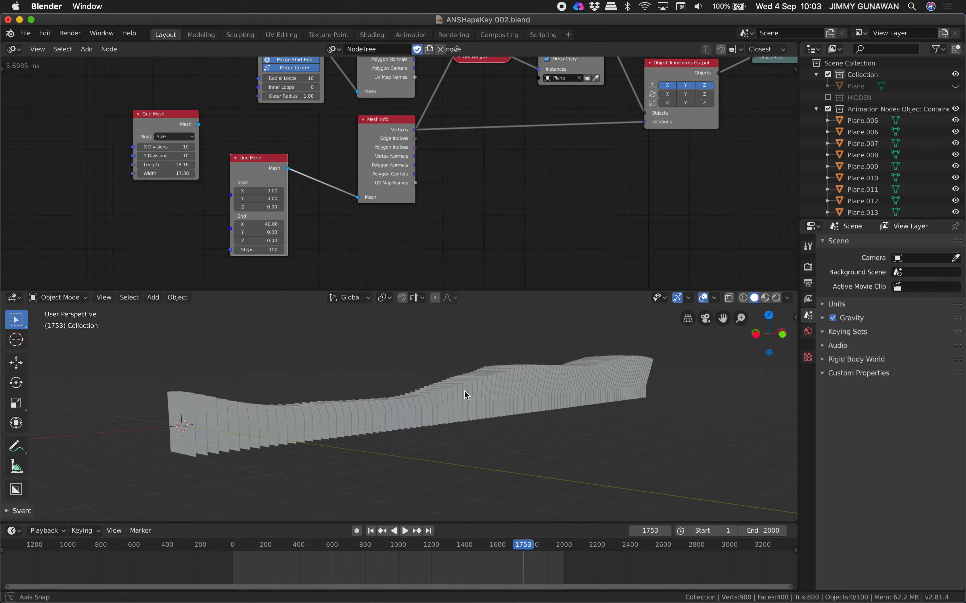
Select all planes with a middle one active and add a Solidify modifier with 0.19 m thickness.
left_click(465, 395)
key("a")
mouse_move(459, 420)
middle_mouse_down()
mouse_move(438, 431)
mouse_move(443, 418)
middle_mouse_up()
middle_click_drag(502, 416, 625, 410)
left_click(808, 368)
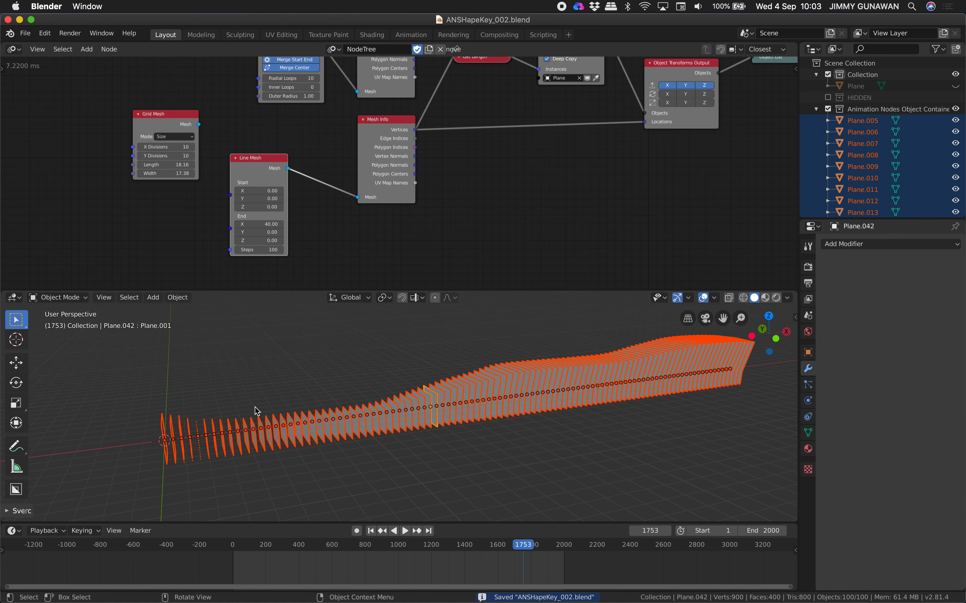
scroll(471, 373, "up", 3)
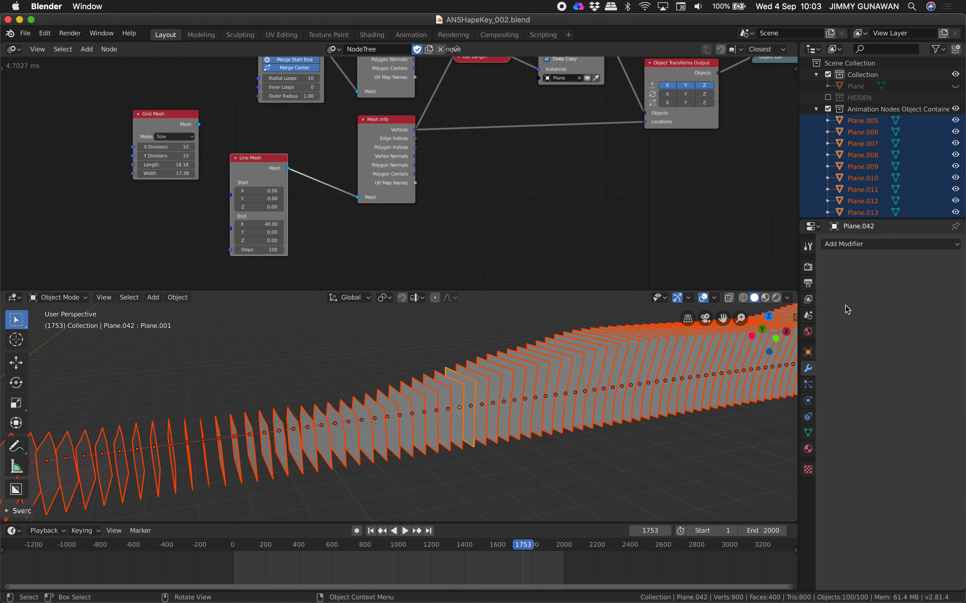
left_click(867, 246)
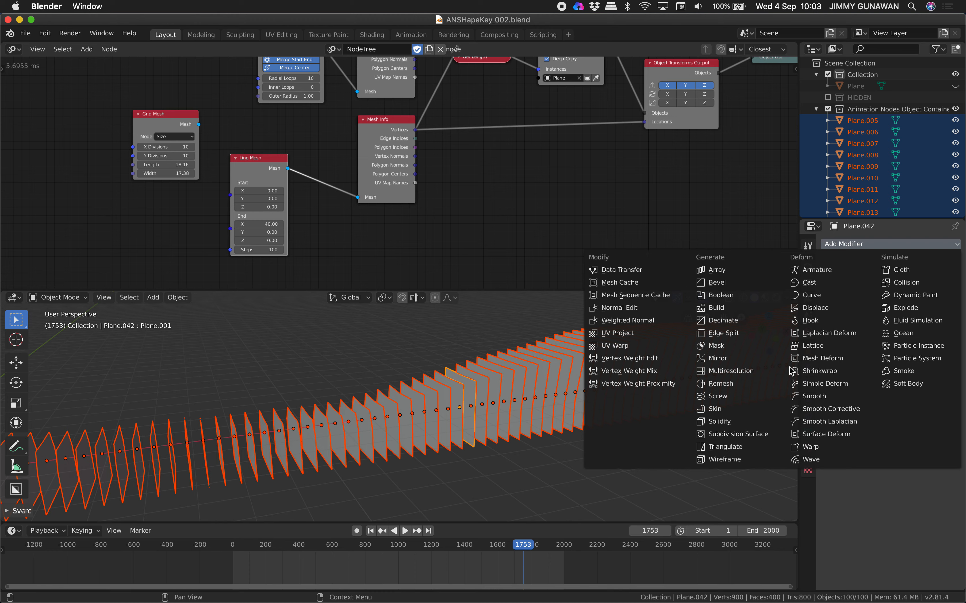
left_click(751, 423)
left_click_drag(855, 295, 874, 294)
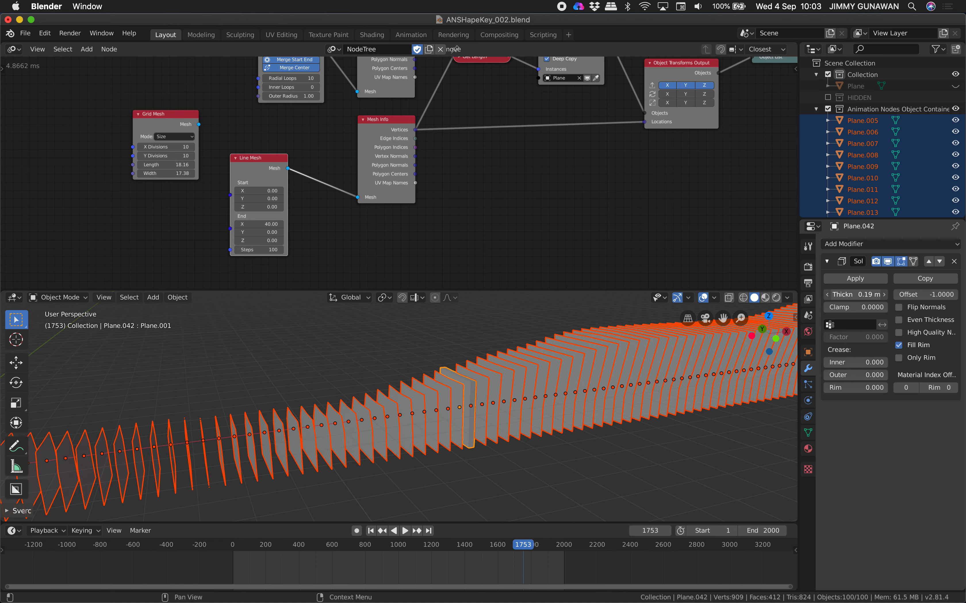
Link the active plane's modifiers to all the other selected planes.
middle_click_drag(682, 360, 655, 393)
key("ctrl+l")
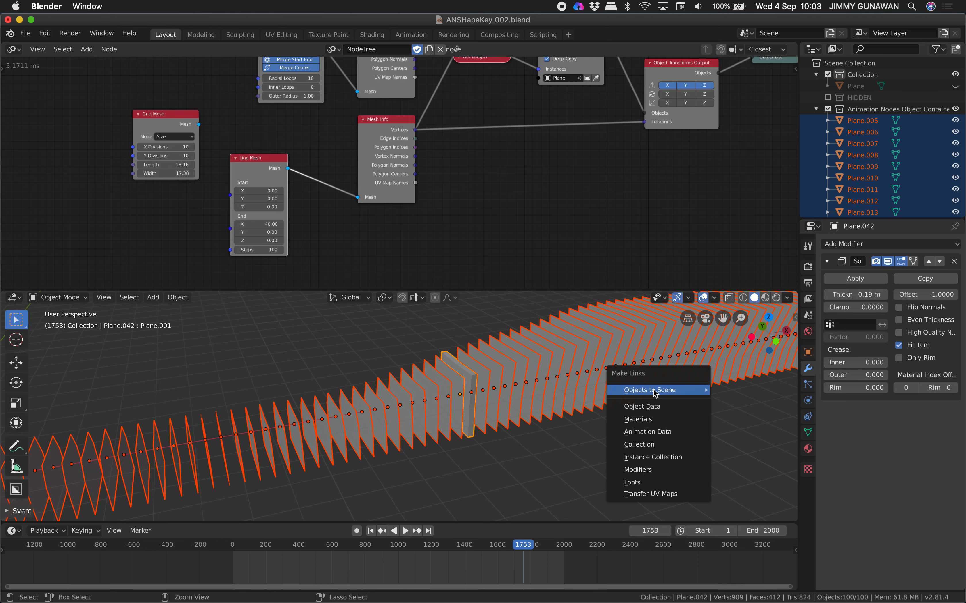
left_click(638, 470)
Set the Solidify thickness of all selected planes to 0.13 m and deselect them.
middle_click_drag(419, 429, 527, 378)
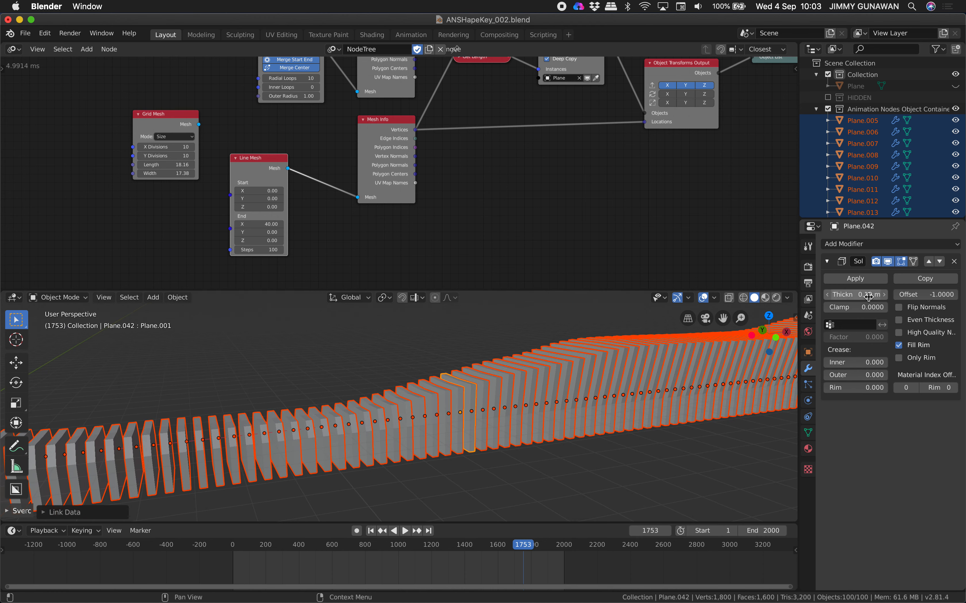
mouse_move(856, 295)
left_mouse_down()
mouse_move(878, 294)
mouse_move(840, 294)
mouse_move(874, 294)
left_mouse_up()
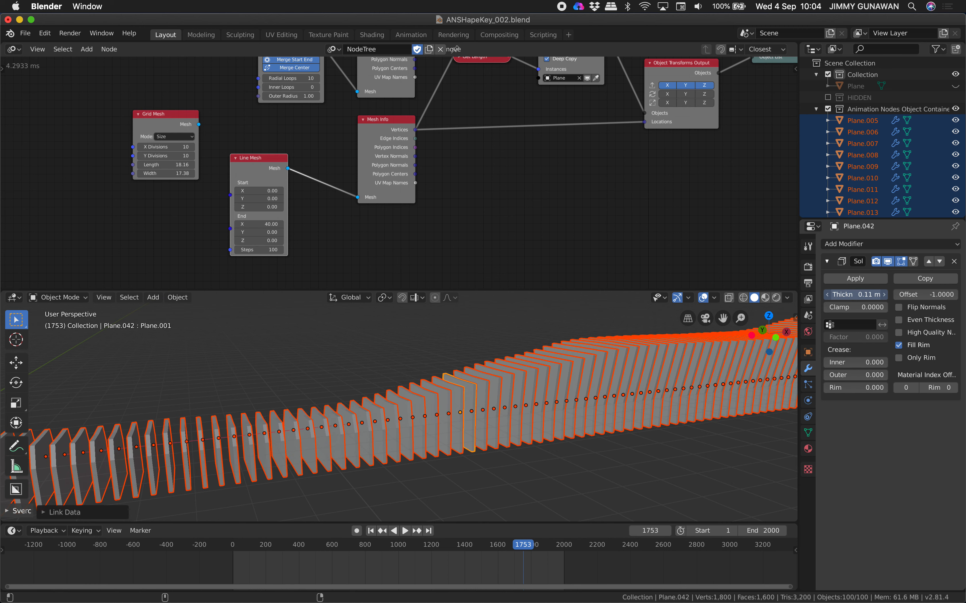
scroll(595, 373, "down", 8)
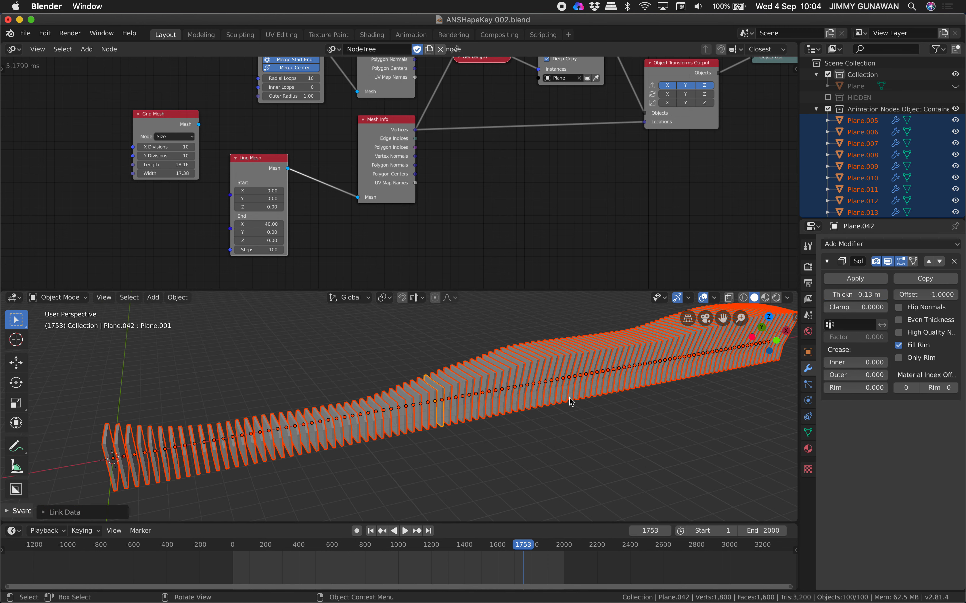
left_click(481, 441)
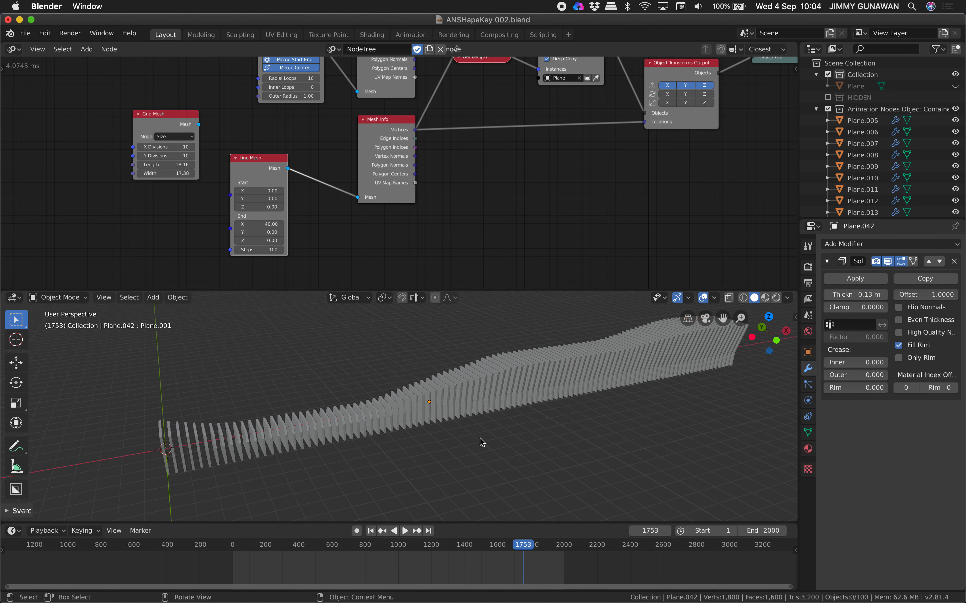
Switch the viewport's solid shading to MatCap lighting and enable Cavity.
left_click(787, 297)
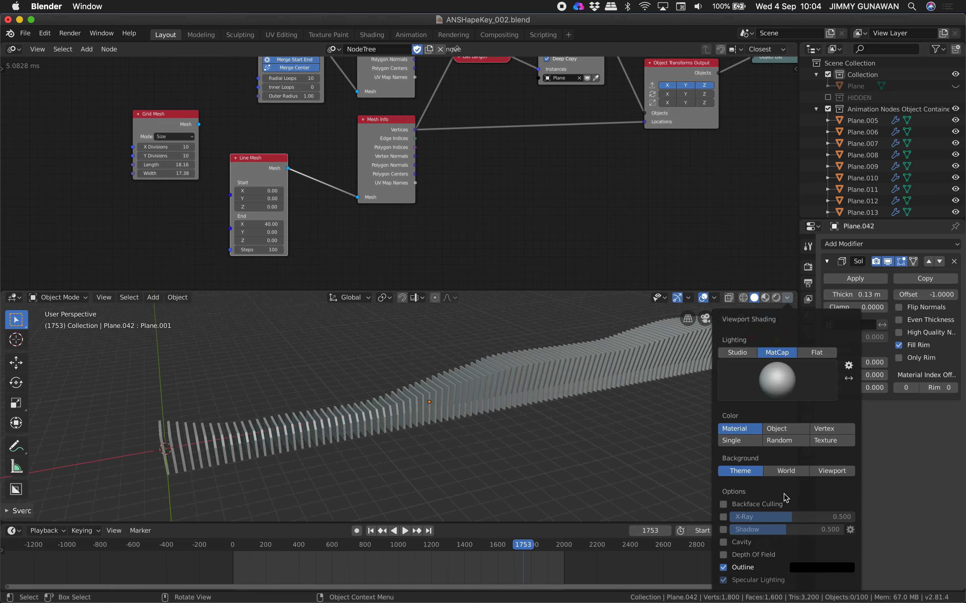
left_click(723, 543)
middle_click_drag(583, 474, 618, 431)
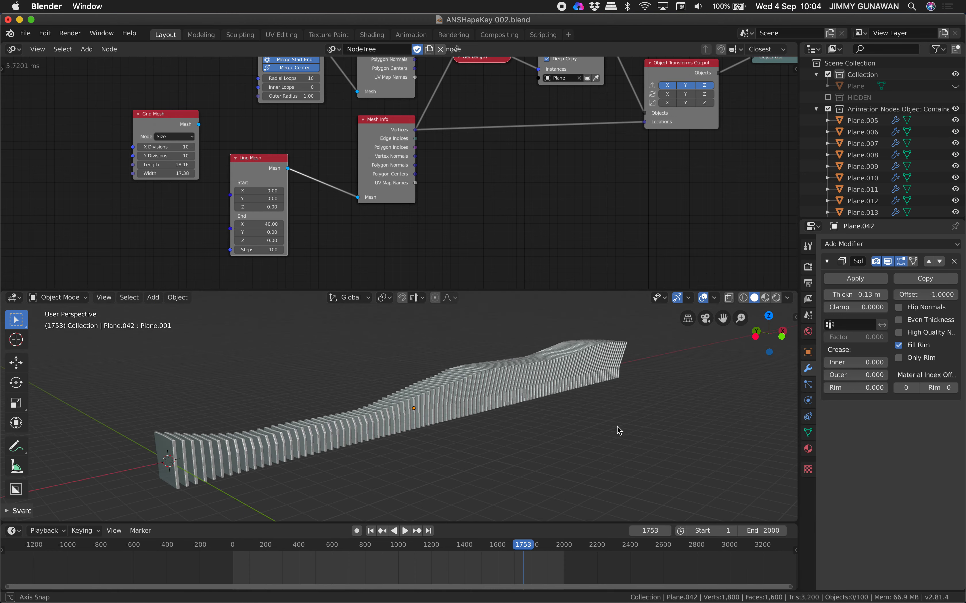
middle_click_drag(542, 426, 603, 349)
Preview the playing animation in a fullscreen viewport and set the Line Mesh node's End X to 19.19.
key("ctrl+alt+space")
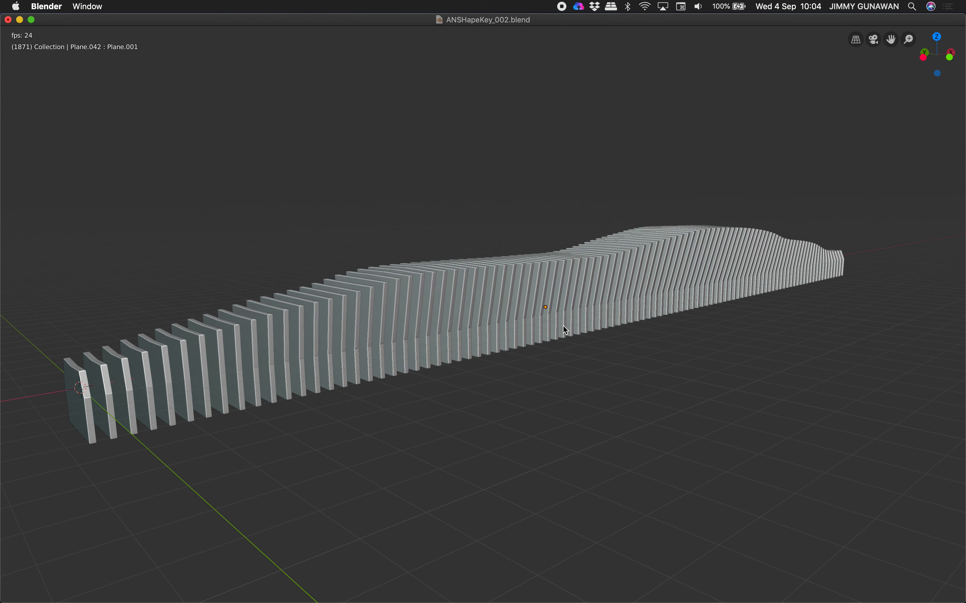
key("ctrl+alt+space")
scroll(296, 246, "up", 1)
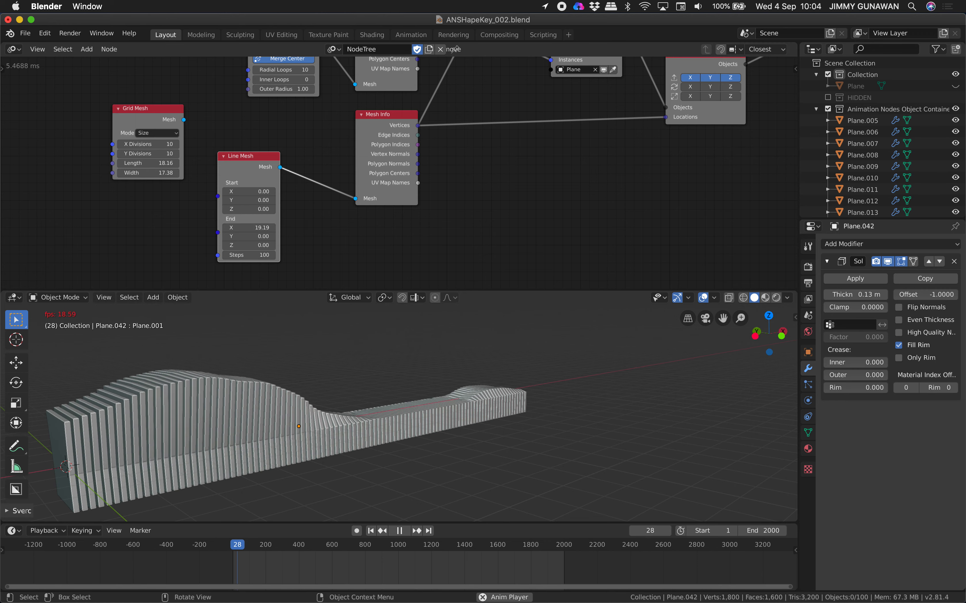
Examine the animated row of solid planes in a fullscreen viewport, close up and from different angles.
key("ctrl+alt+space")
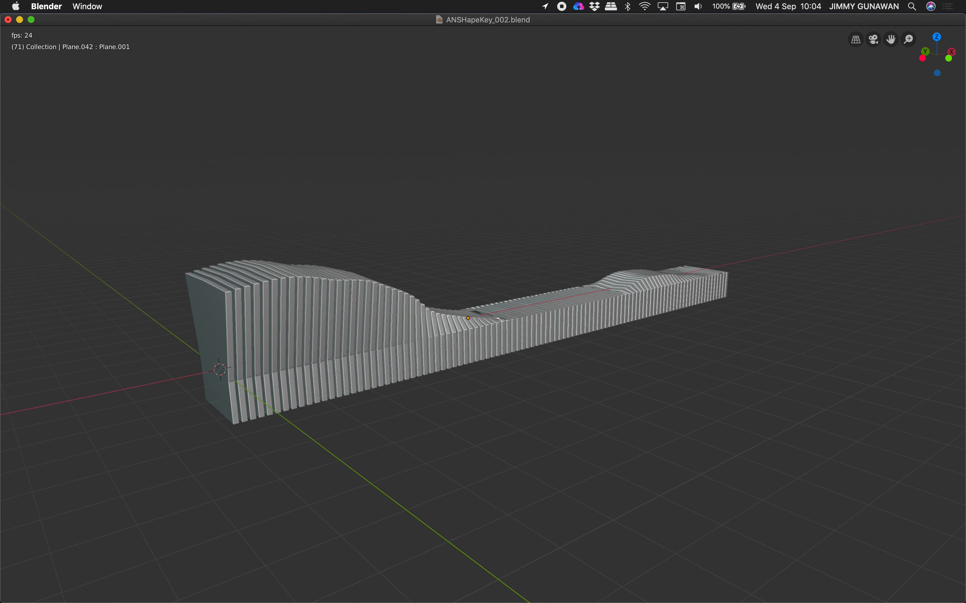
middle_click_drag(483, 319, 423, 300)
scroll(483, 315, "up", 4)
scroll(483, 314, "up", 1)
middle_click_drag(483, 319, 415, 319)
scroll(483, 314, "down", 2)
scroll(483, 315, "down", 1)
scroll(483, 314, "up", 3)
scroll(483, 315, "down", 8)
key("ctrl+alt+space")
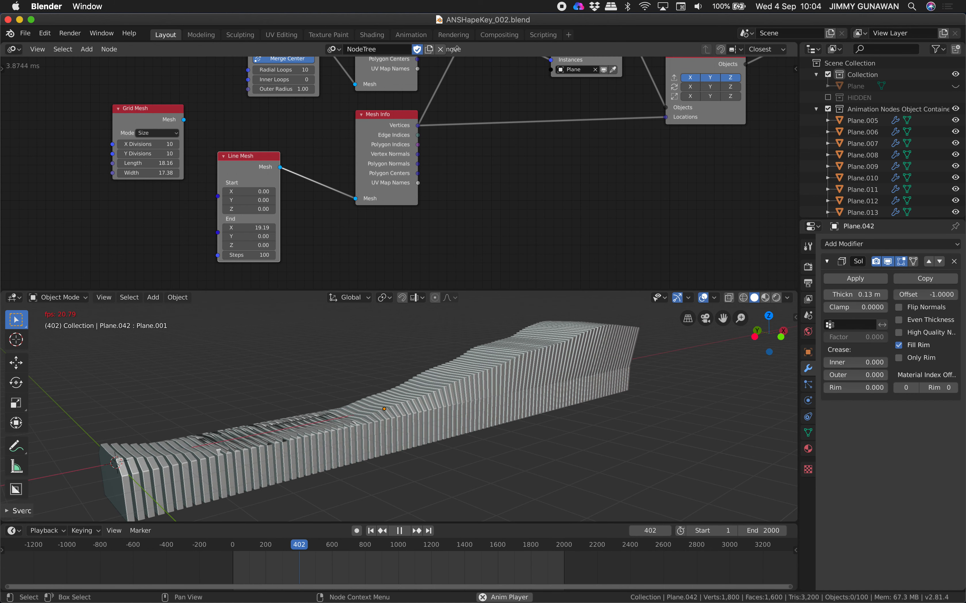
middle_click_drag(319, 263, 232, 273)
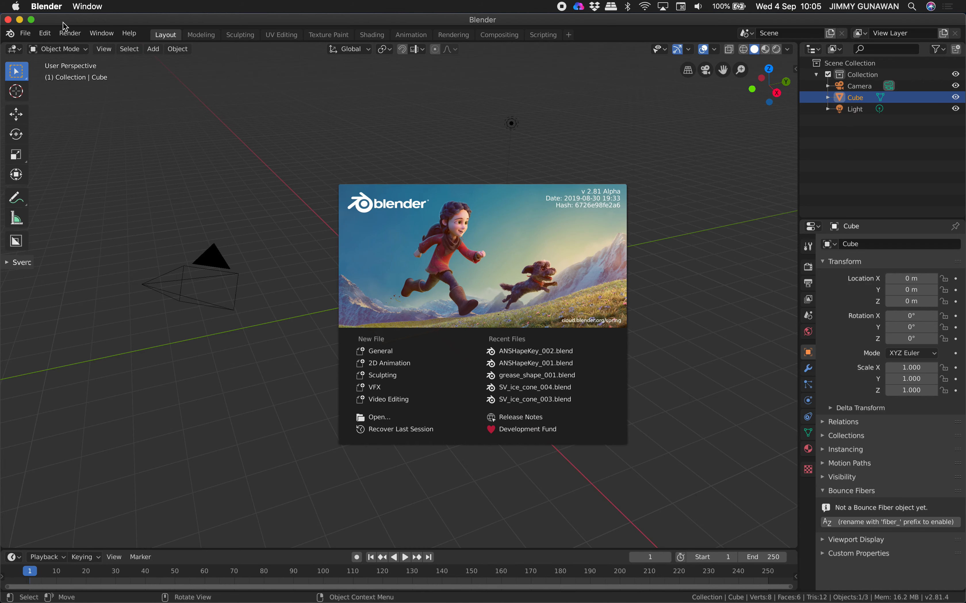
Reopen the recent file ANSHapeKey_002.blend and bring the My Loop subprogram nodes into view.
left_click(27, 34)
left_click(26, 34)
mouse_move(68, 69)
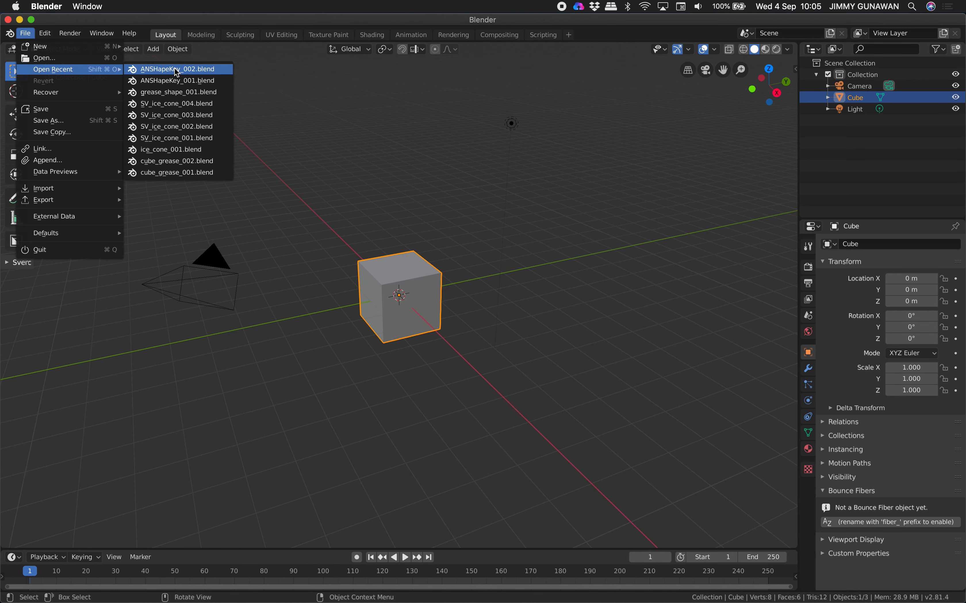
left_click(177, 70)
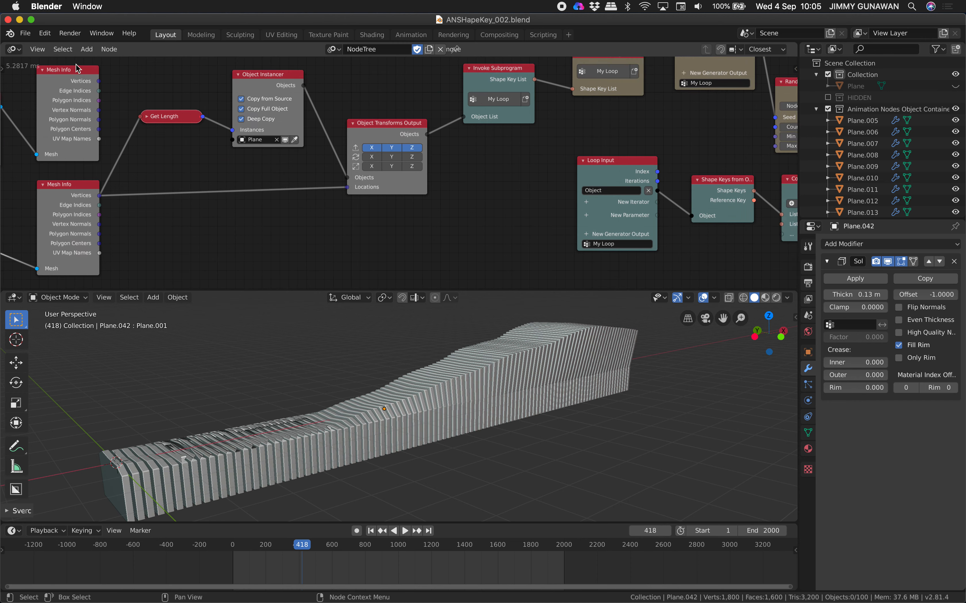
scroll(416, 195, "right", 15)
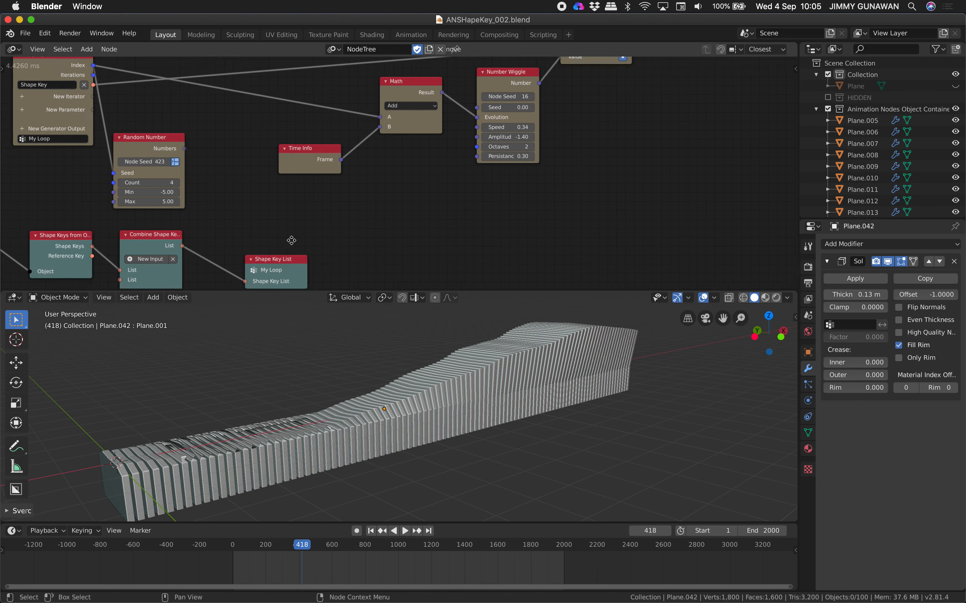
Play the animation and tune the Number Wiggle node to Seed 1.62, Speed 1.12 and Amplitude -0.92.
scroll(401, 179, "up", 1)
middle_click_drag(404, 177, 325, 230)
left_click_drag(450, 182, 546, 182)
key("space")
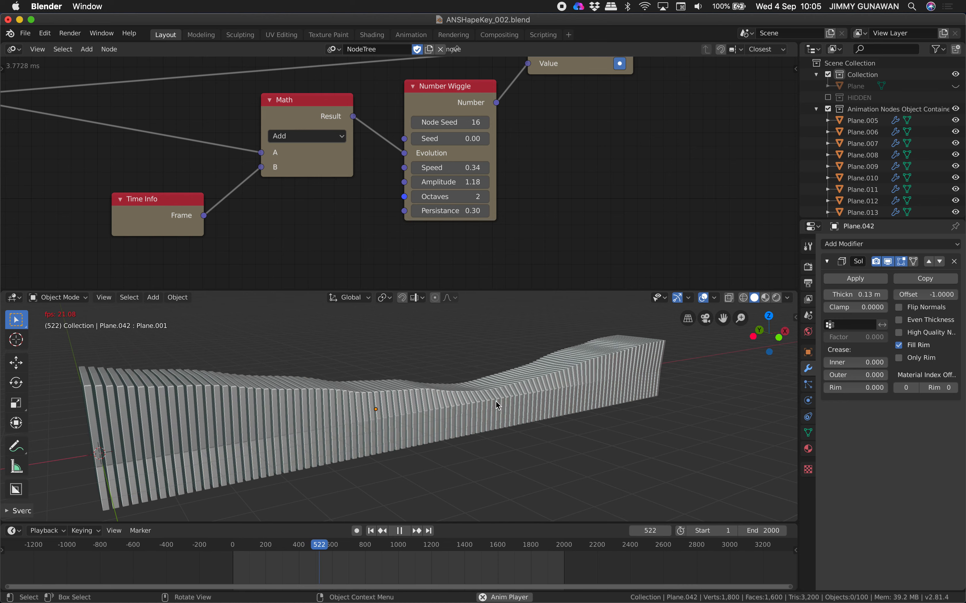
middle_click_drag(495, 400, 439, 310)
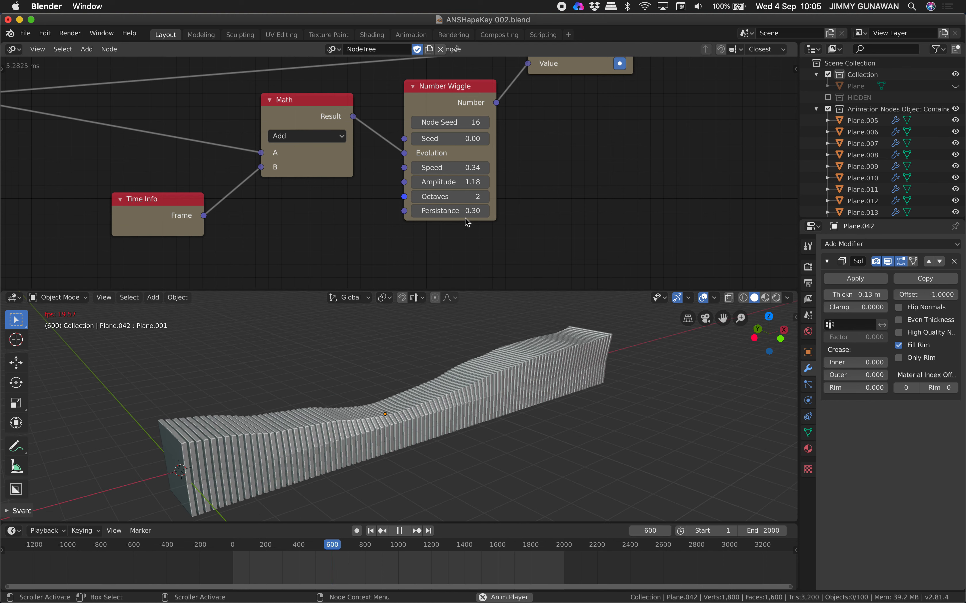
left_click_drag(451, 138, 375, 182)
scroll(399, 128, "down", 2)
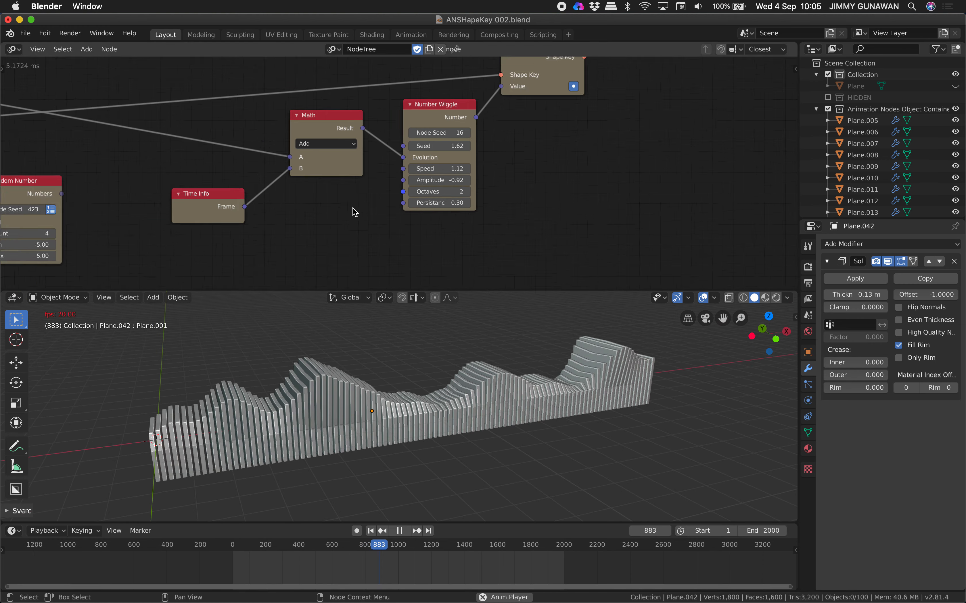
Move the Shape Key loop's Loop Input node up and delete the unused Random Number node.
middle_click_drag(414, 120, 558, 150)
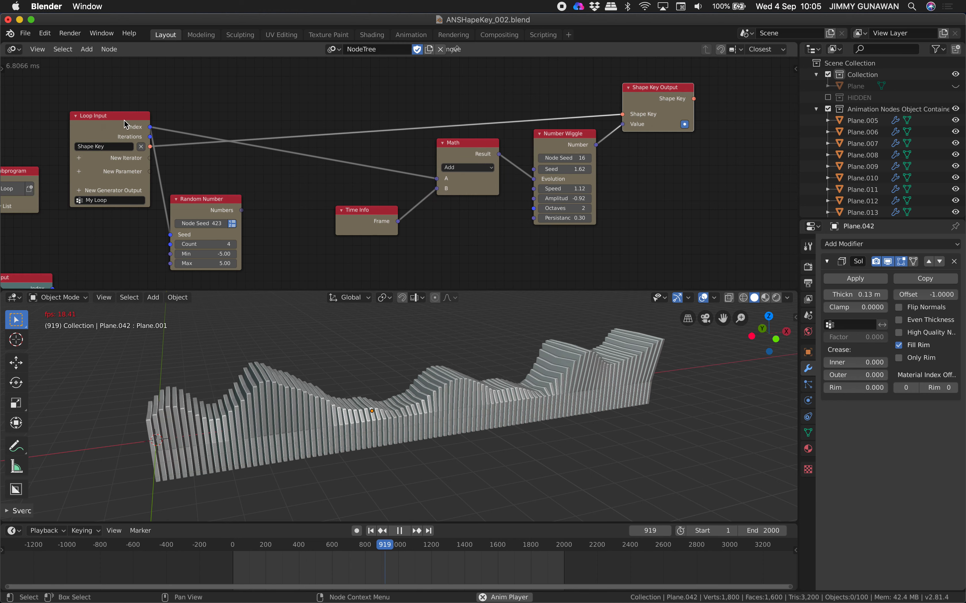
left_click_drag(124, 120, 121, 92)
left_click_drag(226, 202, 263, 170)
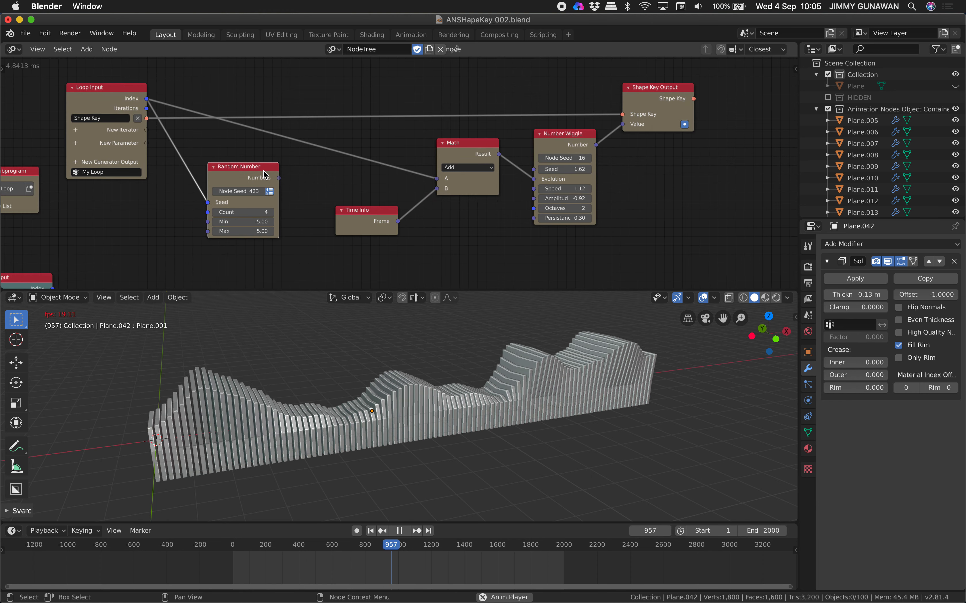
key("x")
Arrange the Time Info, Math, Number Wiggle and Shape Key Output nodes compactly beside the Shape Key loop's Loop Input, clear of the other nodes.
left_click_drag(462, 150, 291, 203)
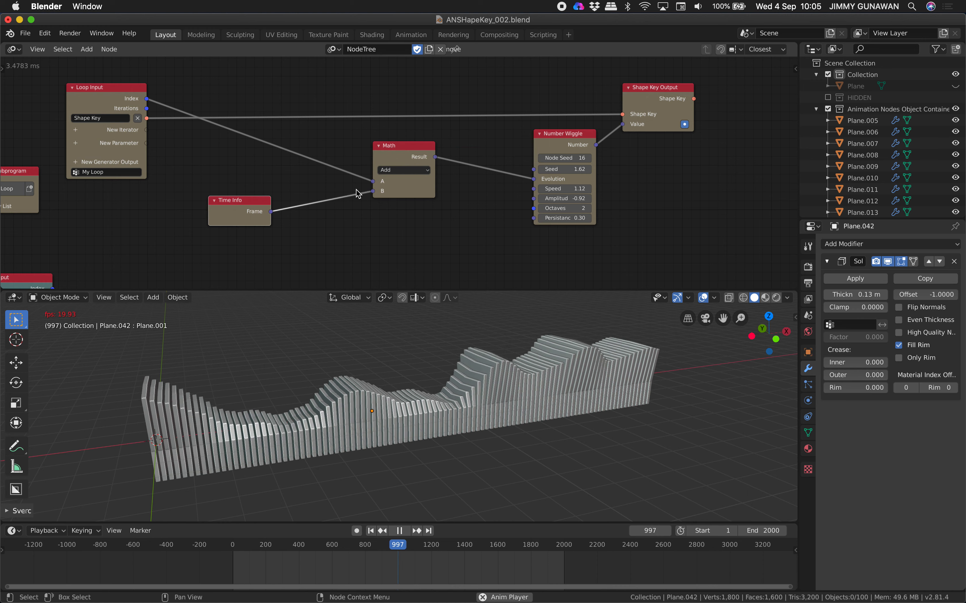
left_click_drag(498, 146, 419, 148)
scroll(532, 175, "down", 5)
middle_click_drag(313, 172, 367, 181)
scroll(366, 181, "down", 1)
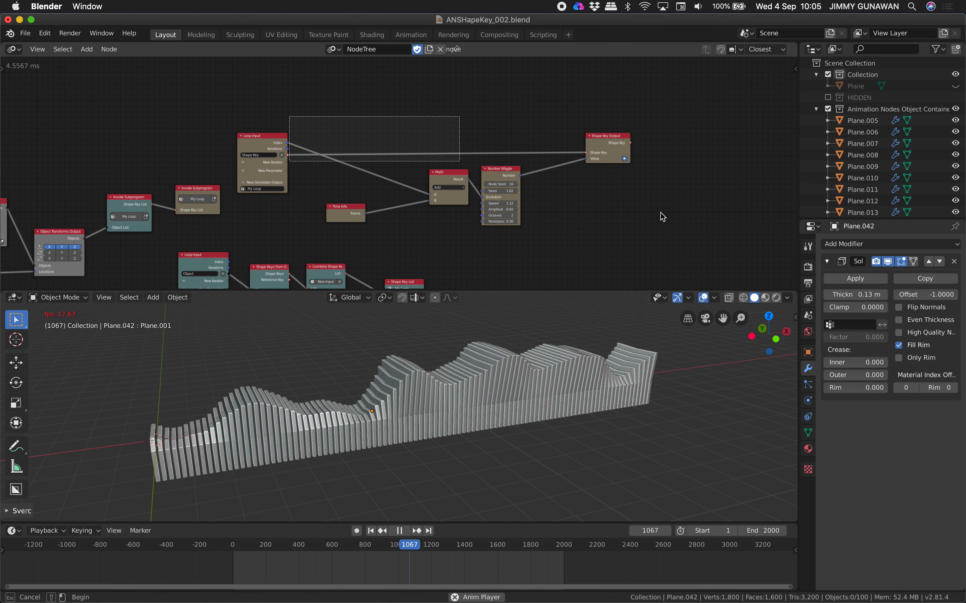
key("g")
left_click(604, 206)
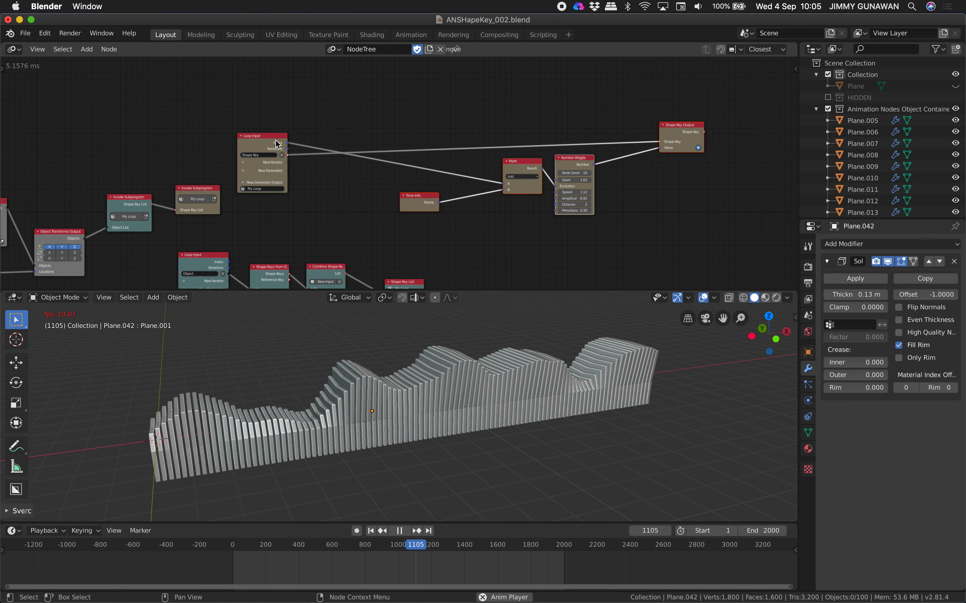
left_click_drag(277, 136, 353, 139)
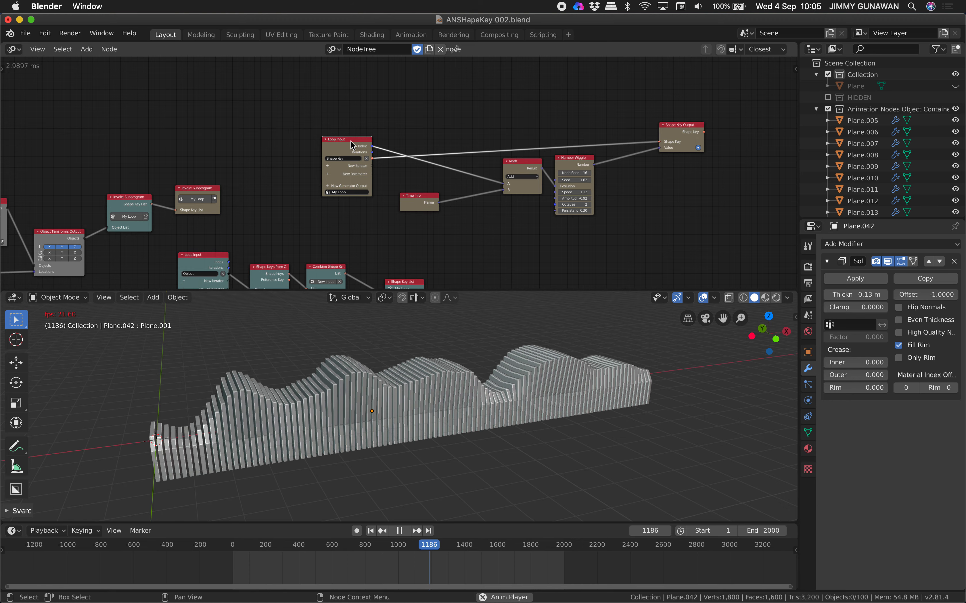
Tidy the spacing of the Object loop's nodes, from its Loop Input through Shape Keys from Object to Shape Key List.
middle_click_drag(400, 176, 470, 147)
middle_click_drag(327, 174, 431, 136)
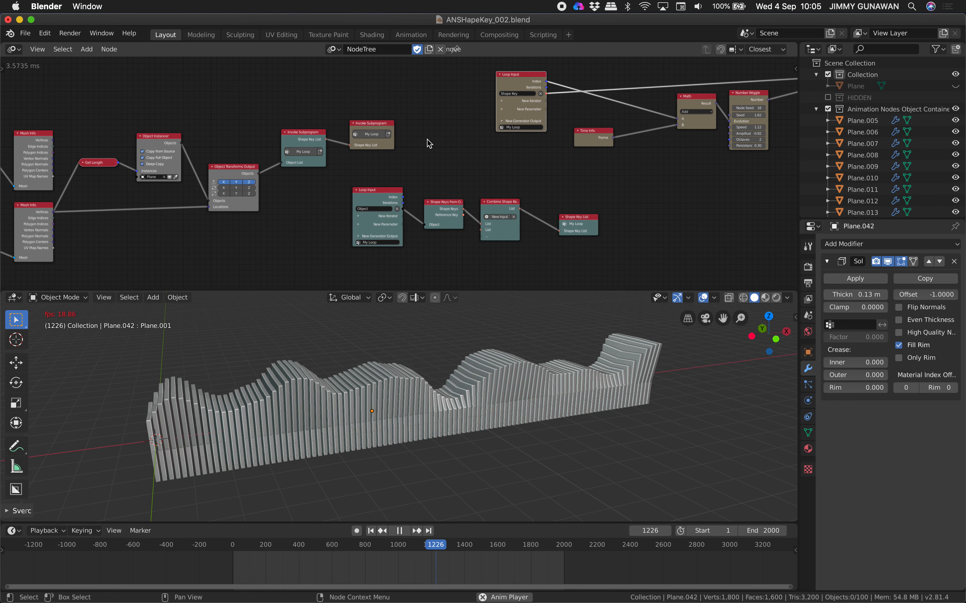
scroll(433, 141, "up", 2)
left_click_drag(374, 192, 387, 196)
left_click_drag(462, 206, 534, 214)
left_click_drag(601, 225, 595, 221)
Reposition the two Invoke Subprogram nodes and the Object Transforms Output node into a cleaner row.
middle_click_drag(542, 179, 588, 174)
left_click_drag(408, 108, 400, 99)
left_click_drag(335, 120, 326, 116)
middle_click_drag(382, 117, 550, 137)
left_click_drag(419, 179, 401, 182)
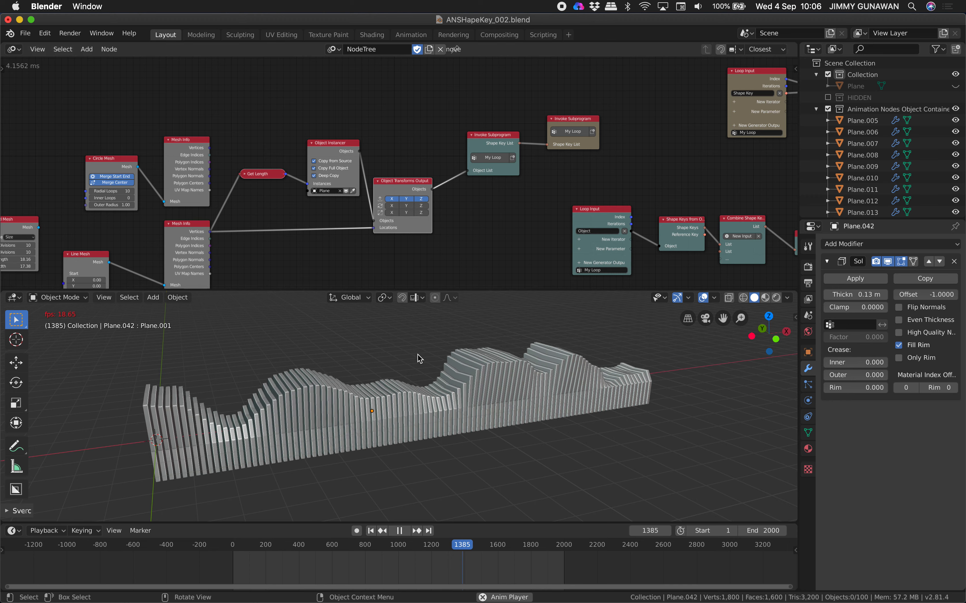
Spread out the Grid Mesh, Line Mesh and Circle Mesh nodes so they sit clear of each other before the Mesh Info nodes.
middle_click_drag(482, 239, 656, 209)
middle_click_drag(483, 194, 598, 193)
scroll(402, 185, "up", 2)
left_click_drag(295, 206, 231, 192)
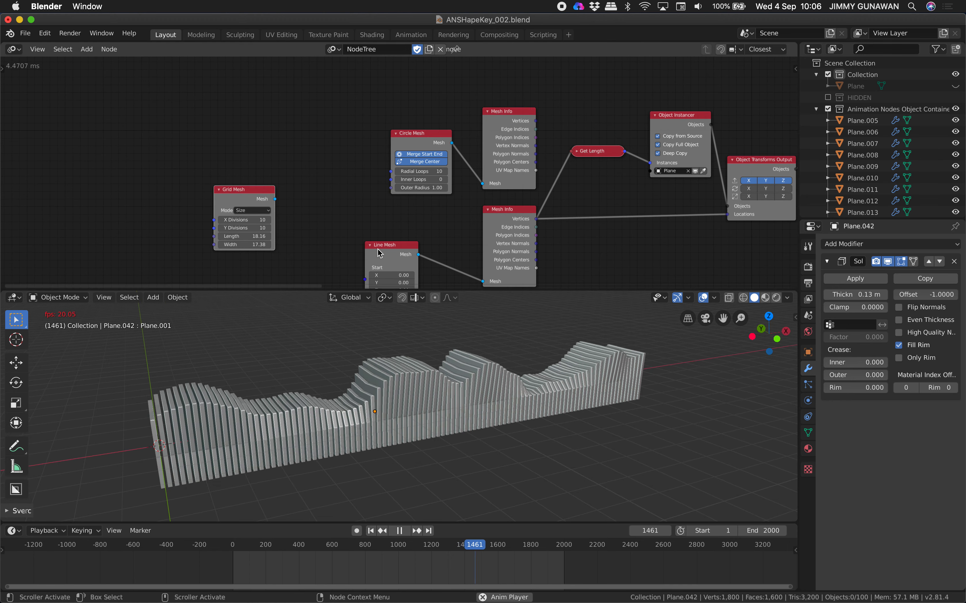
left_click_drag(411, 244, 388, 220)
middle_click_drag(388, 219, 291, 205)
left_click_drag(280, 204, 316, 202)
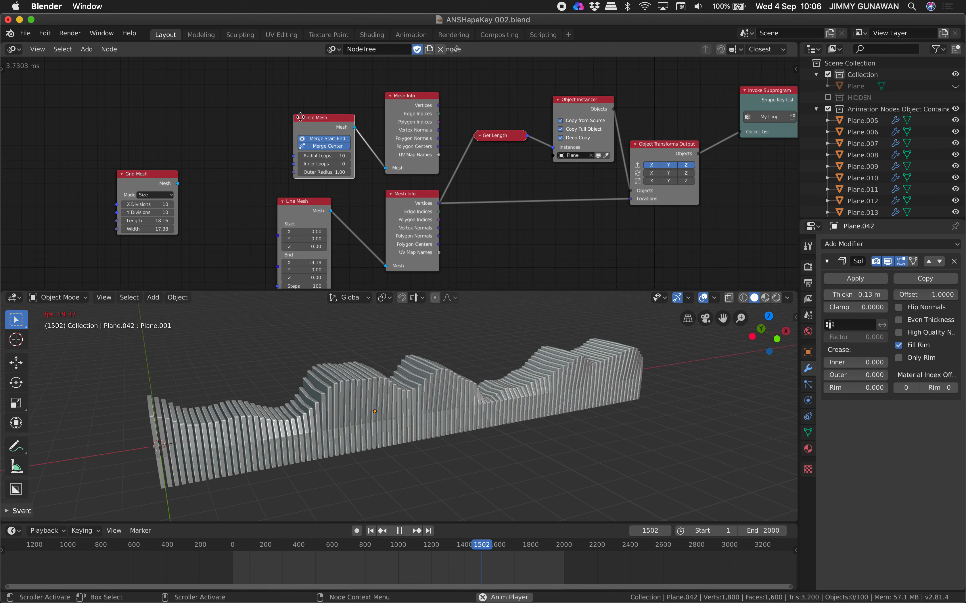
left_click_drag(328, 119, 296, 108)
Examine the animated row of planes from another angle and review the whole arranged node tree from end to end.
middle_click_drag(442, 338, 423, 343)
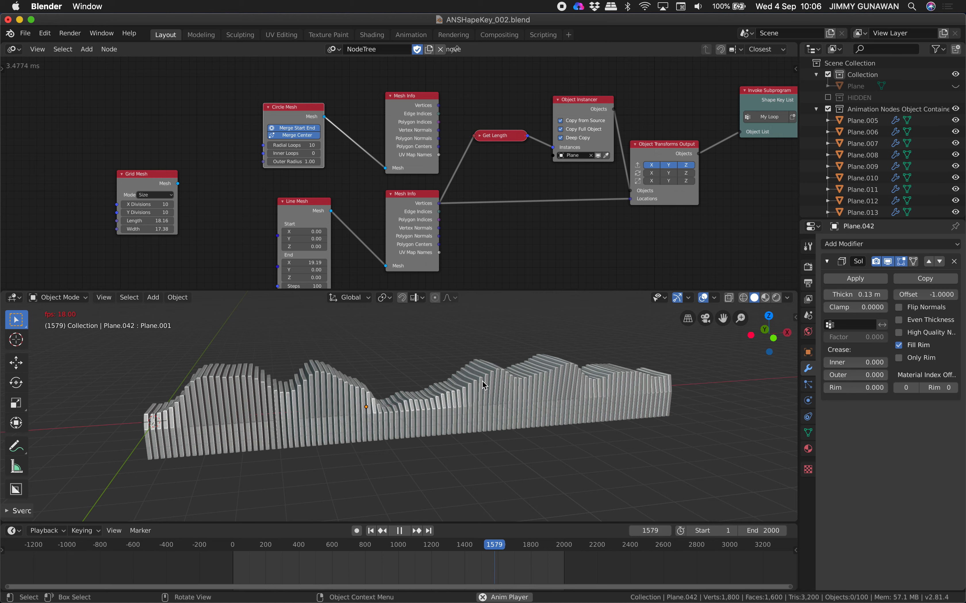
middle_click_drag(531, 385, 593, 371)
middle_click_drag(550, 204, 192, 205)
middle_click_drag(440, 201, 171, 219)
middle_click_drag(384, 171, 233, 210)
middle_click_drag(407, 190, 211, 219)
middle_click_drag(470, 191, 796, 140)
scroll(466, 204, "down", 3)
middle_click_drag(305, 199, 529, 195)
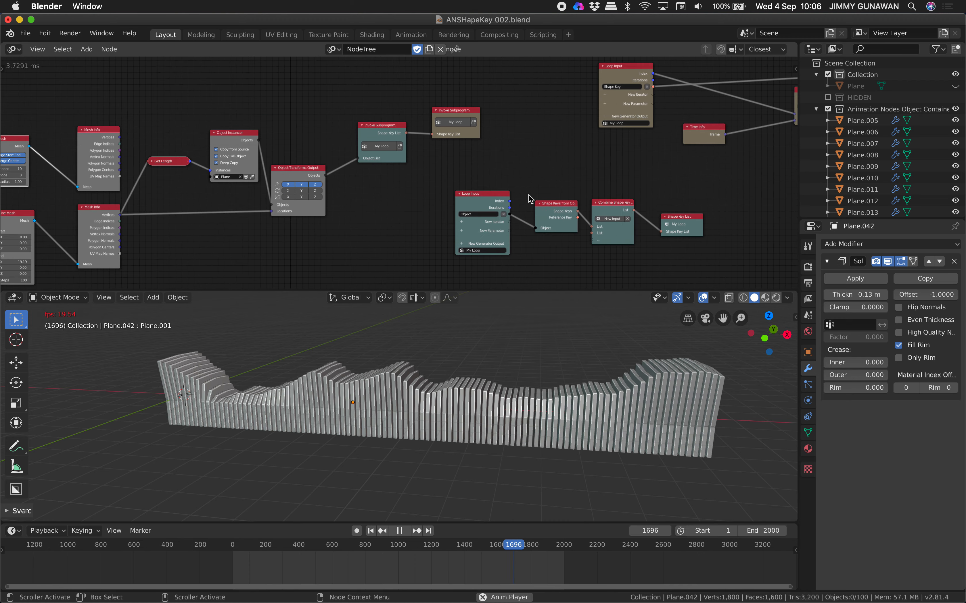
Nudge the Object Instancer node up, clear of Get Length and Object Transforms Output, and check the animated planes.
middle_click_drag(348, 186, 496, 192)
scroll(496, 191, "up", 2)
left_click_drag(384, 140, 369, 132)
middle_click_drag(513, 148, 669, 158)
middle_click_drag(477, 337, 553, 337)
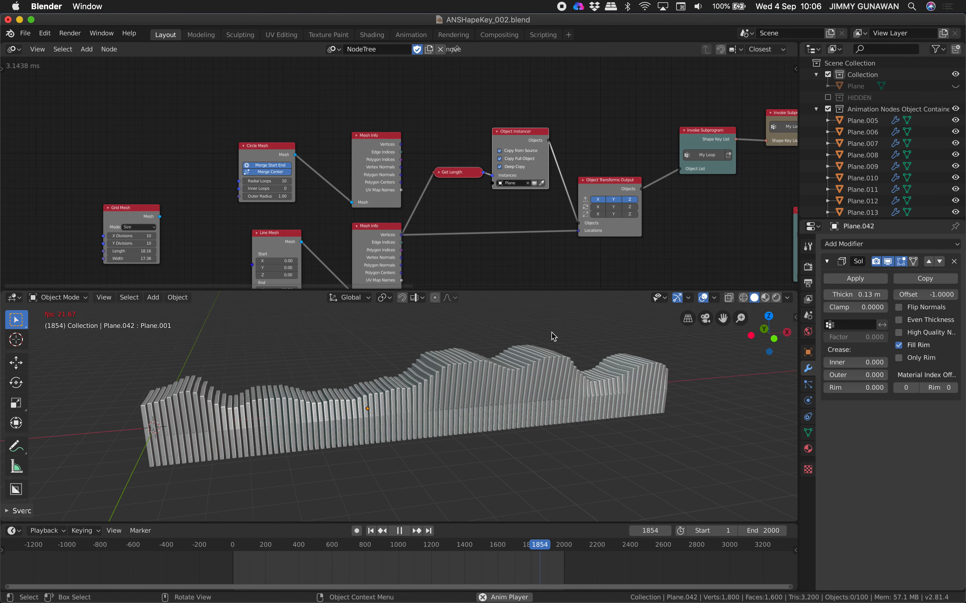